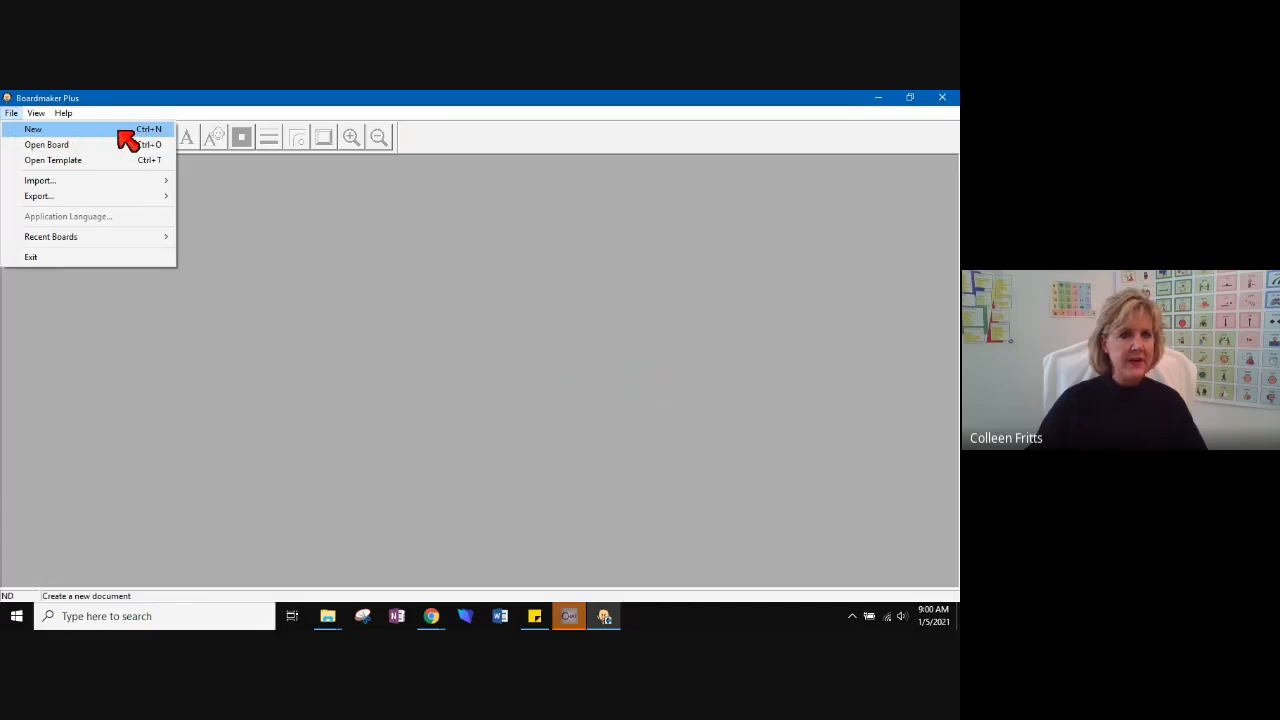
# Create a new board, set the printer orientation to portrait, and size the board to the printer page, 8.24 by 10.74 inches
pyautogui.click(122, 132)
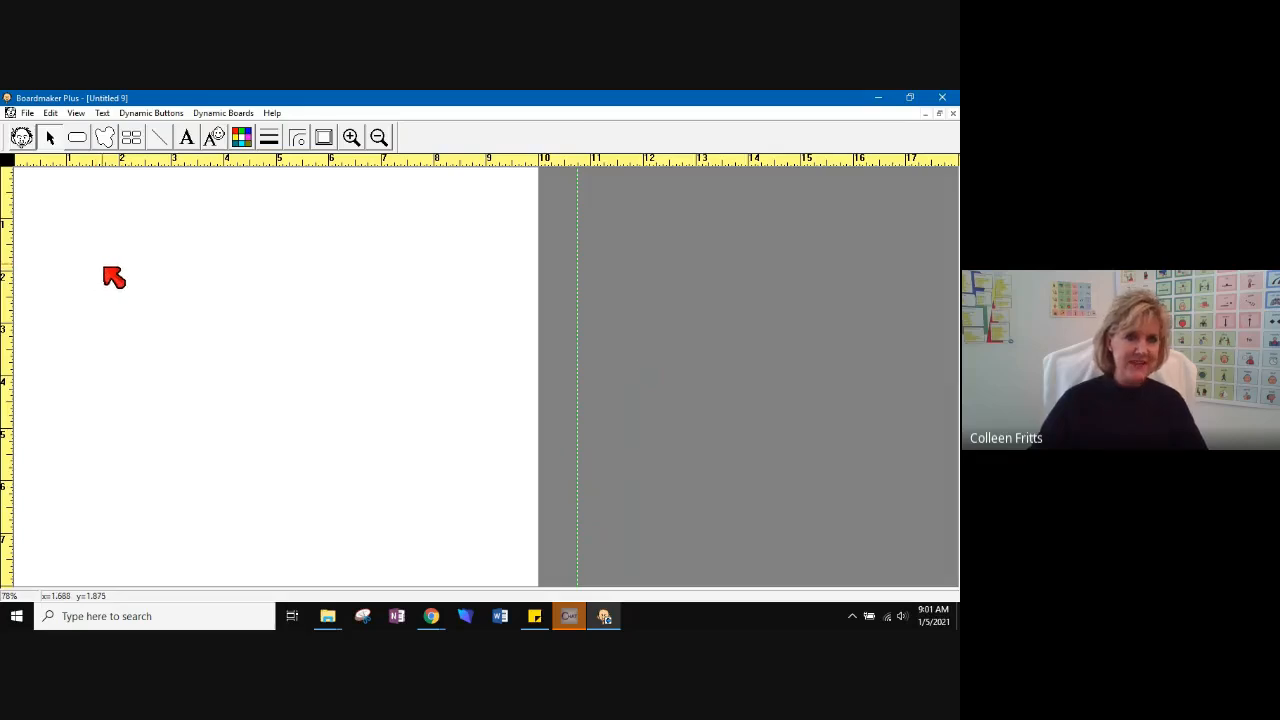
pyautogui.click(30, 114)
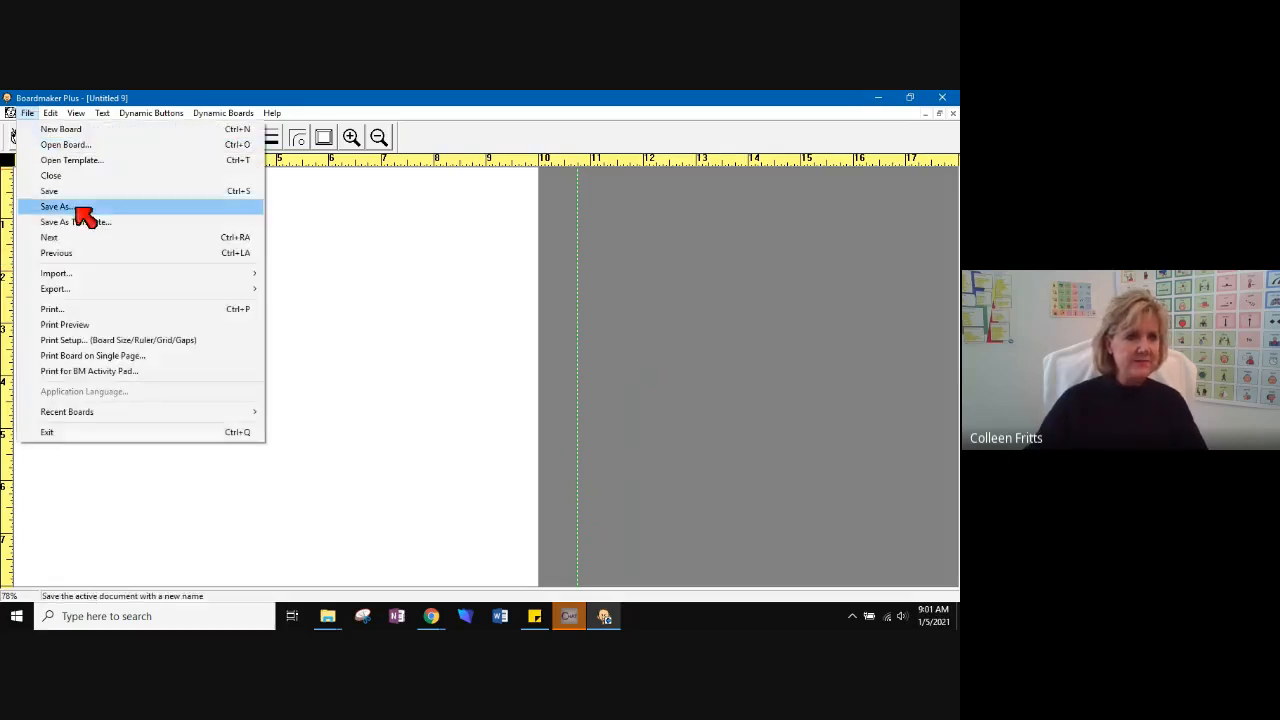
pyautogui.click(102, 345)
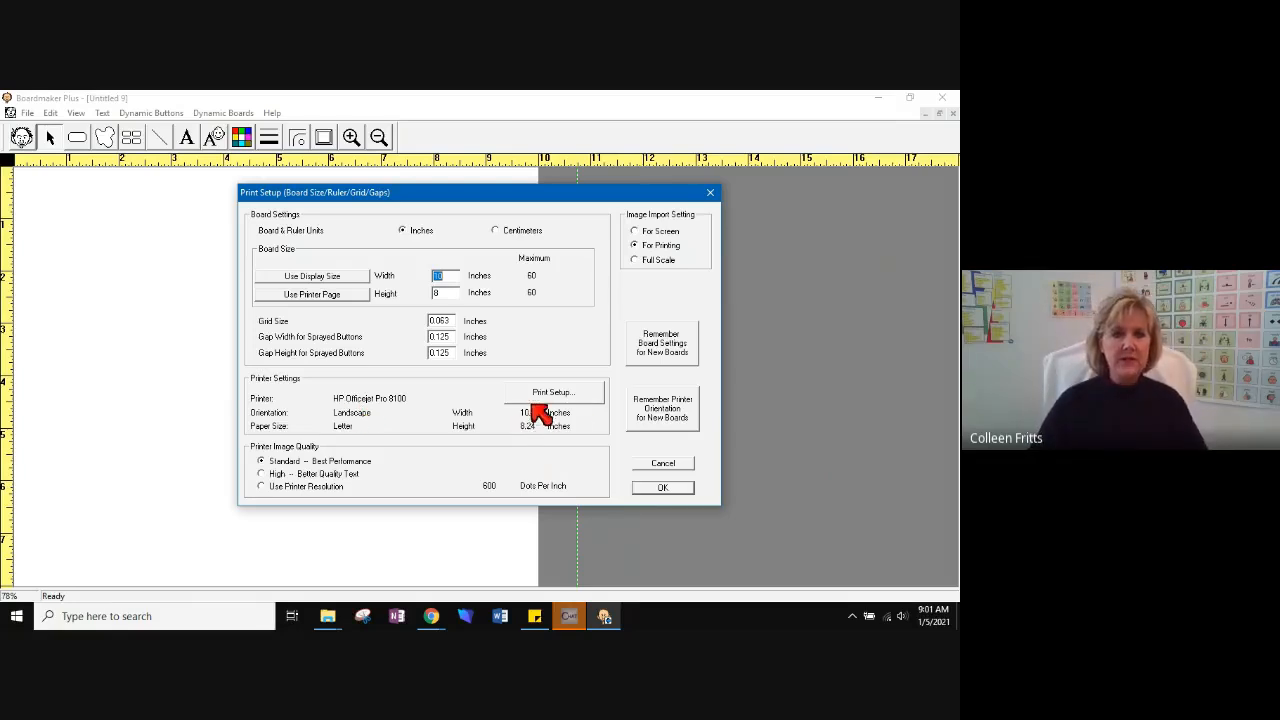
pyautogui.click(584, 393)
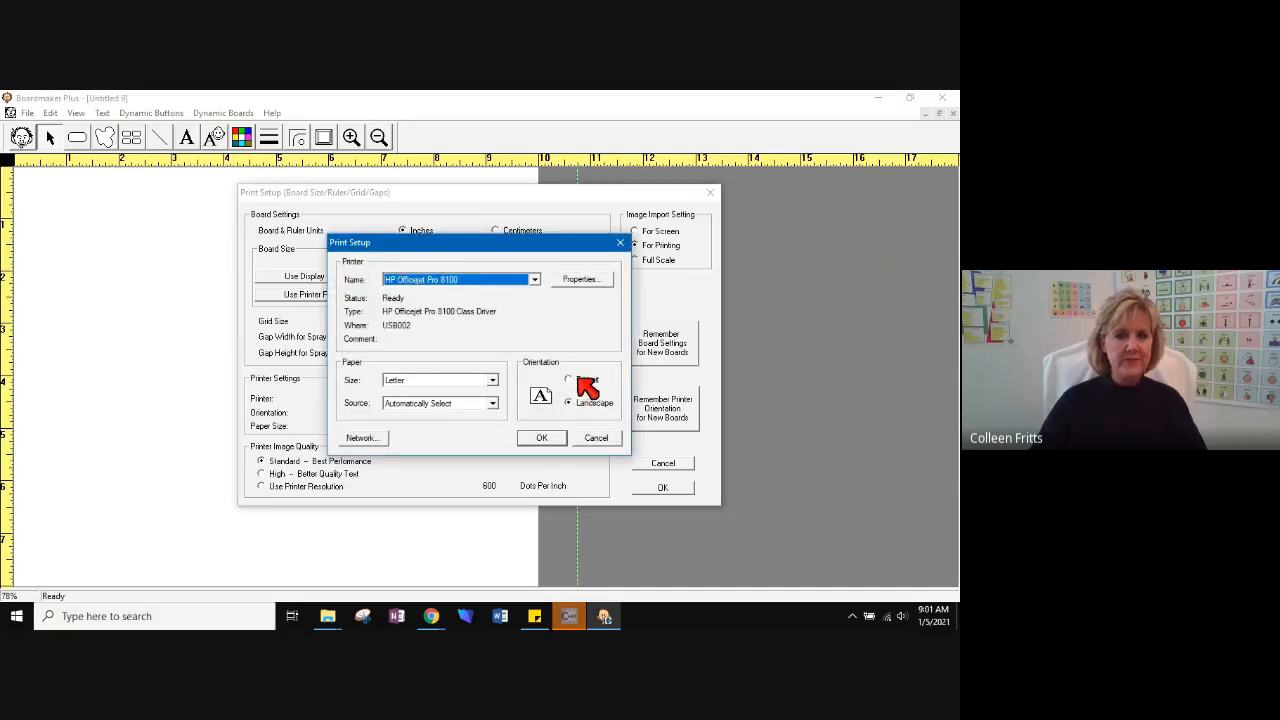
pyautogui.click(573, 381)
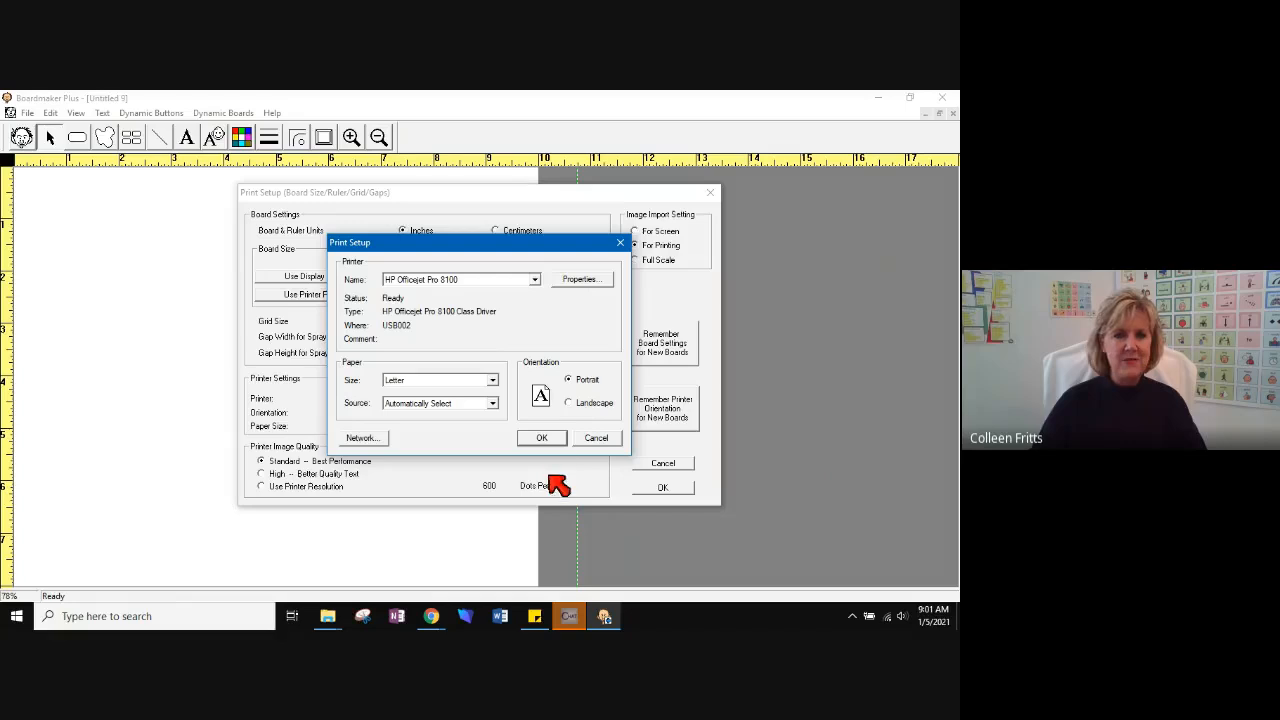
pyautogui.click(542, 440)
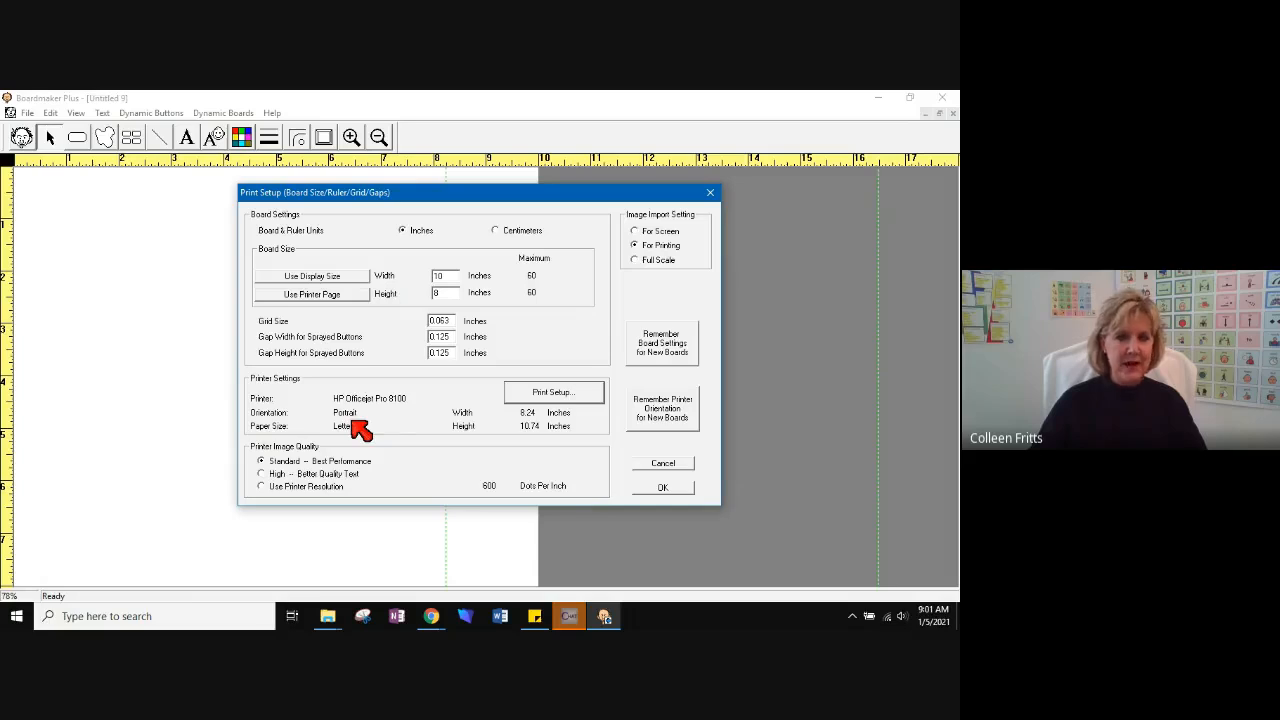
pyautogui.click(350, 296)
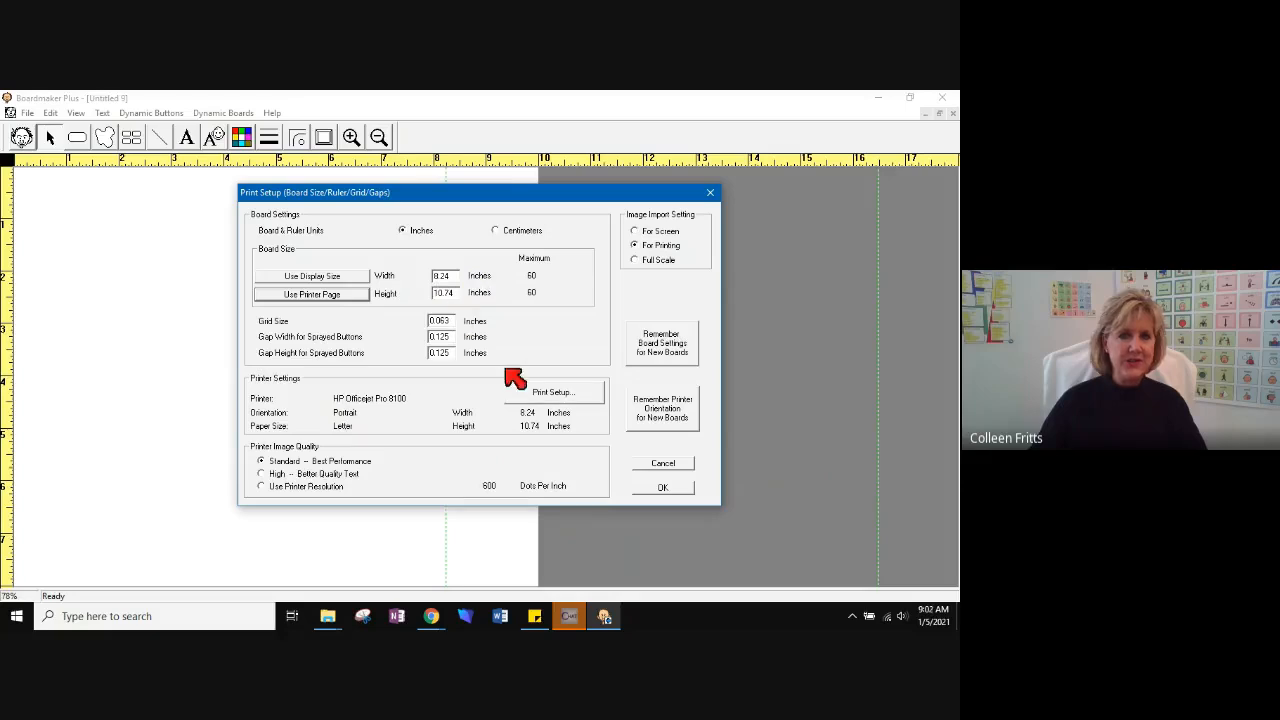
pyautogui.click(662, 488)
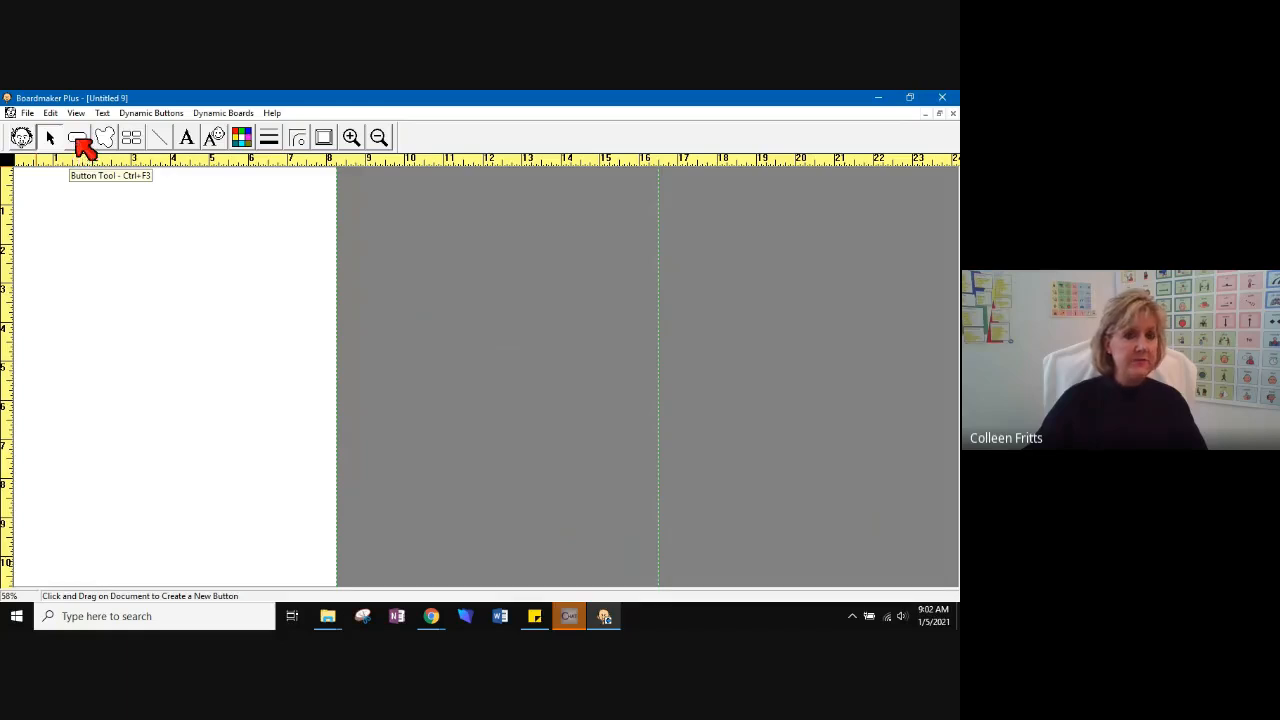
# Draw a wide button about 7.3 by 2.5 inches near the board's upper edge and a small square button about 1.3 inches wide beneath it
pyautogui.click(84, 150)
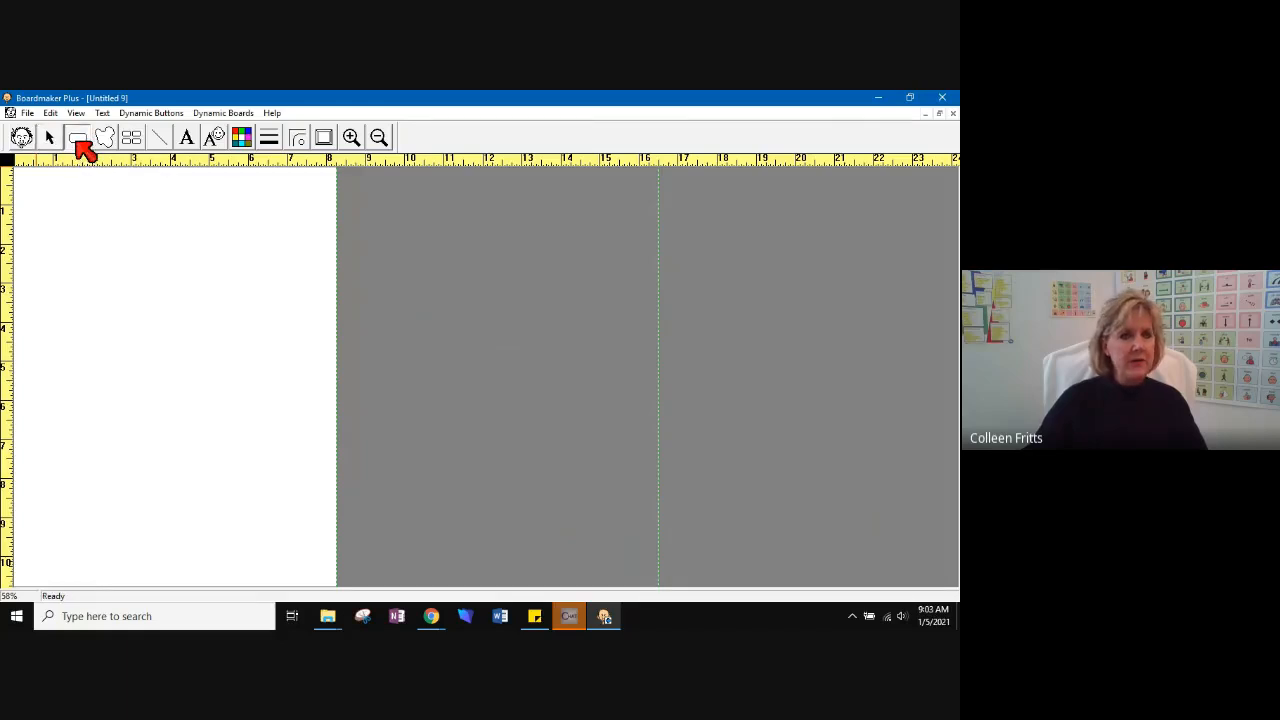
pyautogui.moveTo(28, 219); pyautogui.dragTo(315, 316)
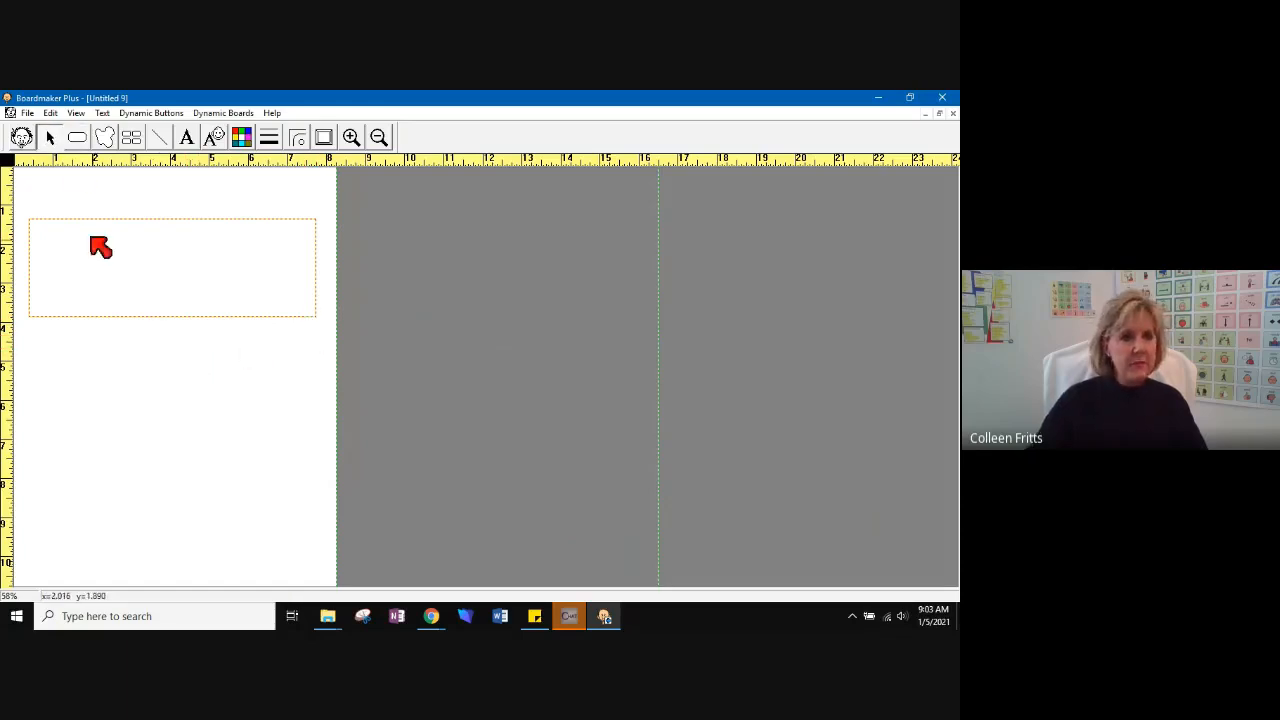
pyautogui.click(78, 140)
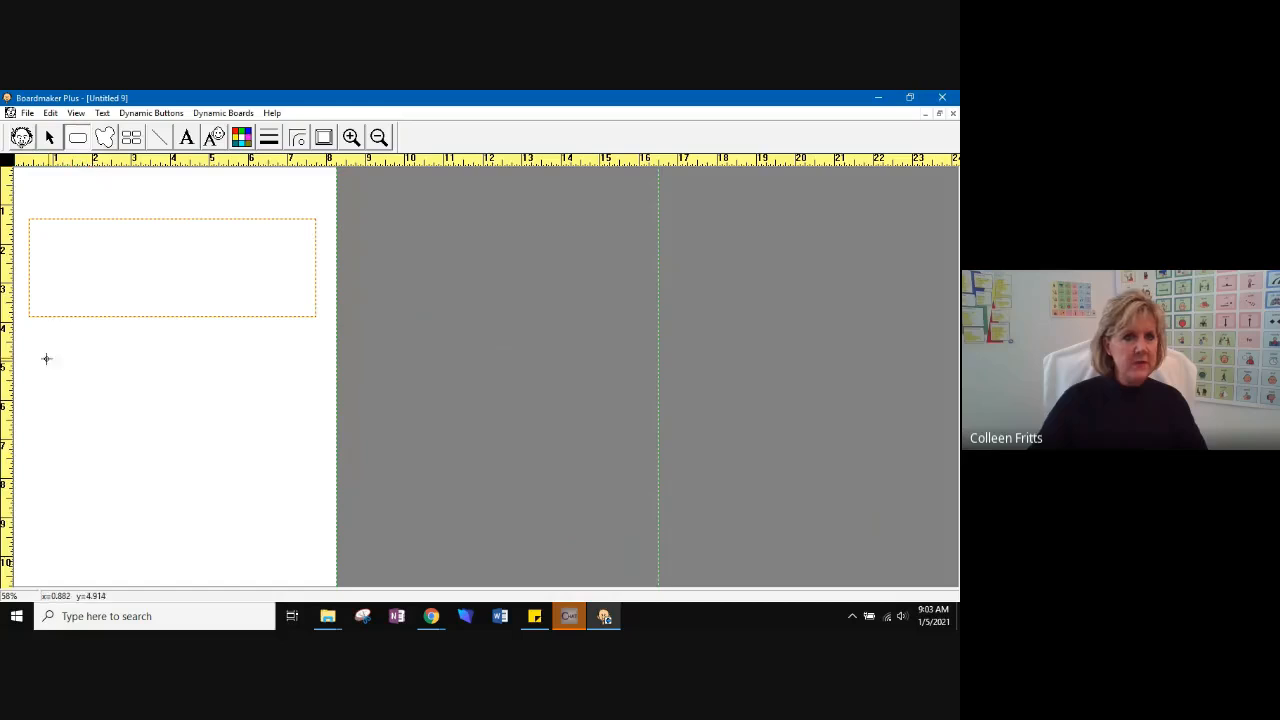
pyautogui.moveTo(32, 328); pyautogui.dragTo(54, 362)
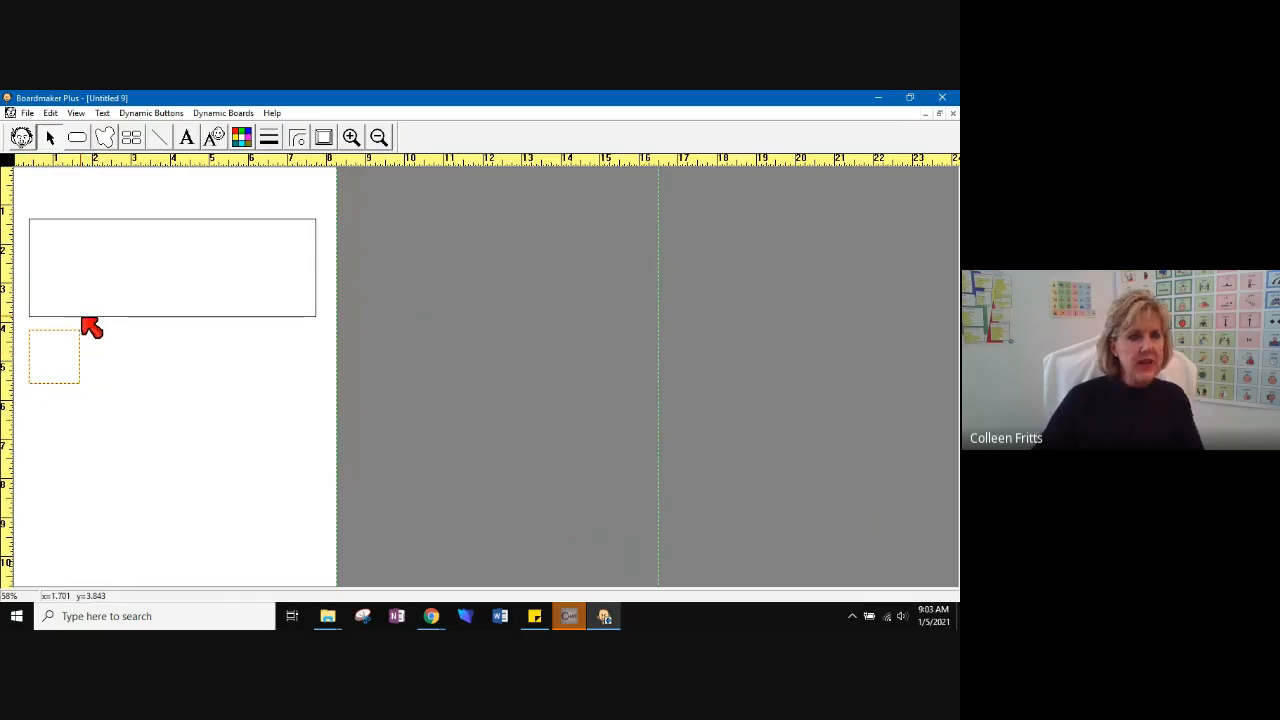
# Spray one copy of the small square button beside it and widen the copy to about the wide upper button's right edge
pyautogui.click(134, 143)
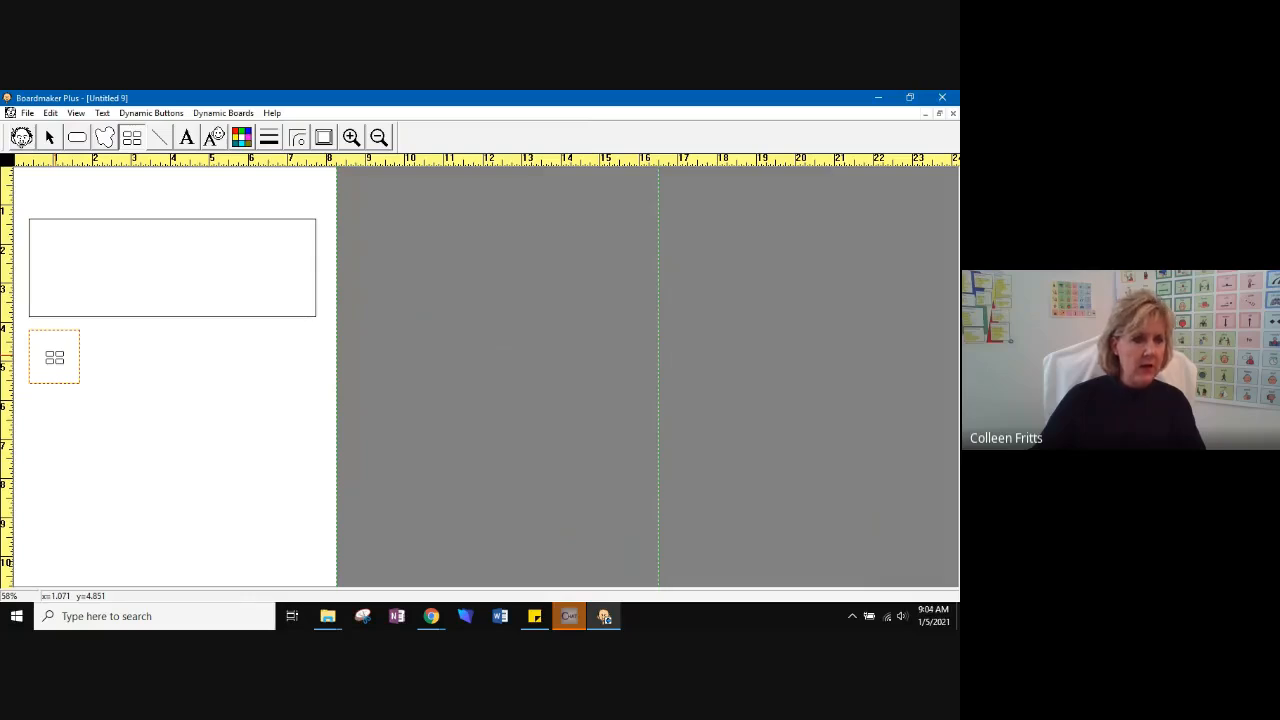
pyautogui.moveTo(55, 357); pyautogui.dragTo(120, 358)
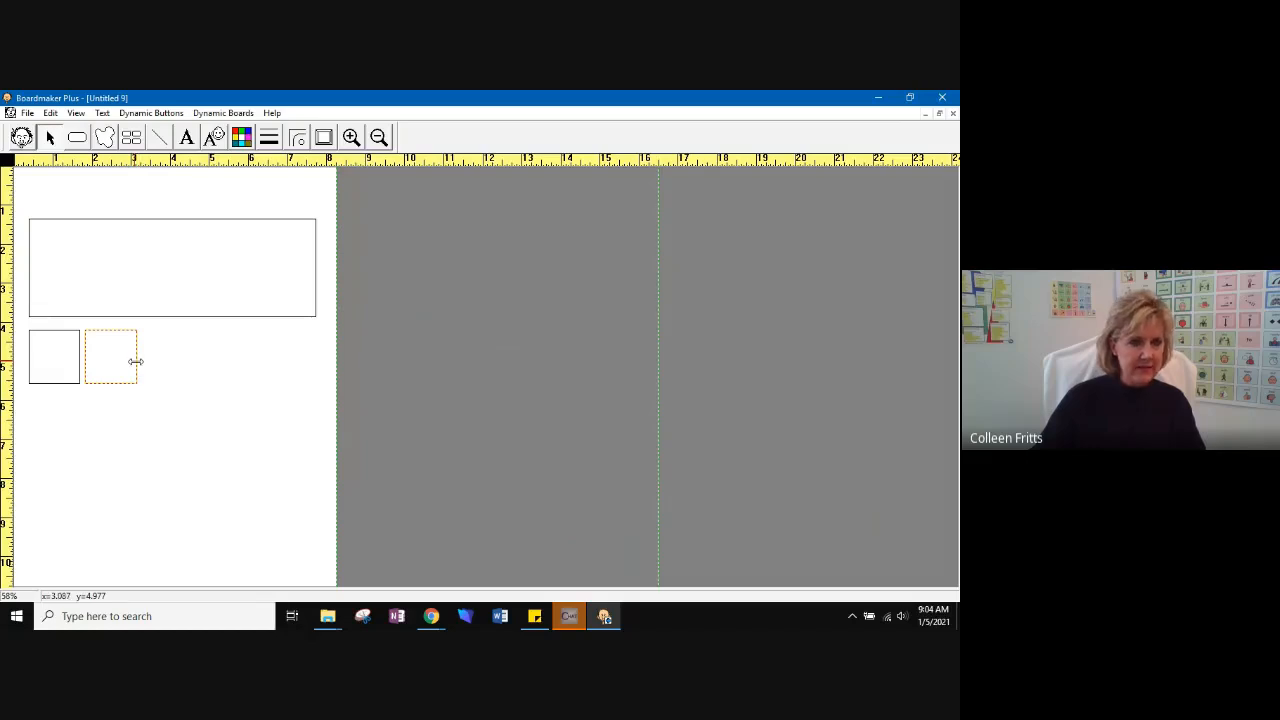
pyautogui.moveTo(137, 362); pyautogui.dragTo(314, 366)
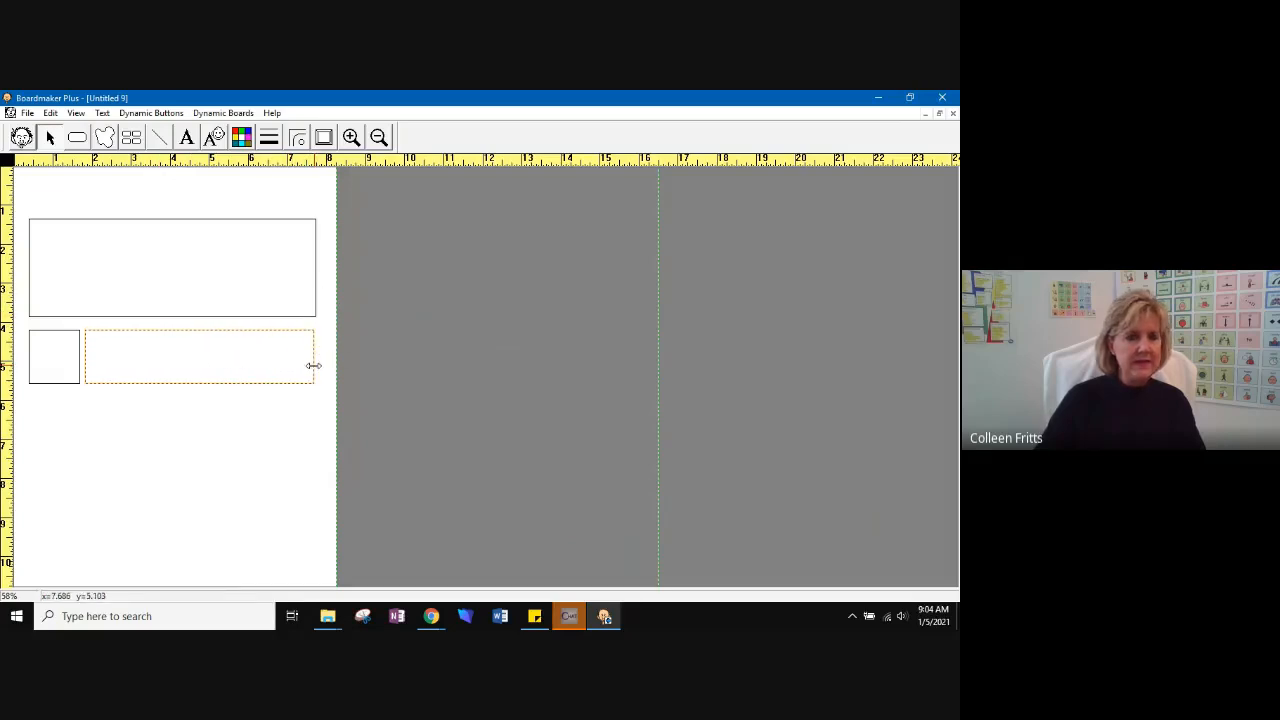
pyautogui.click(406, 393)
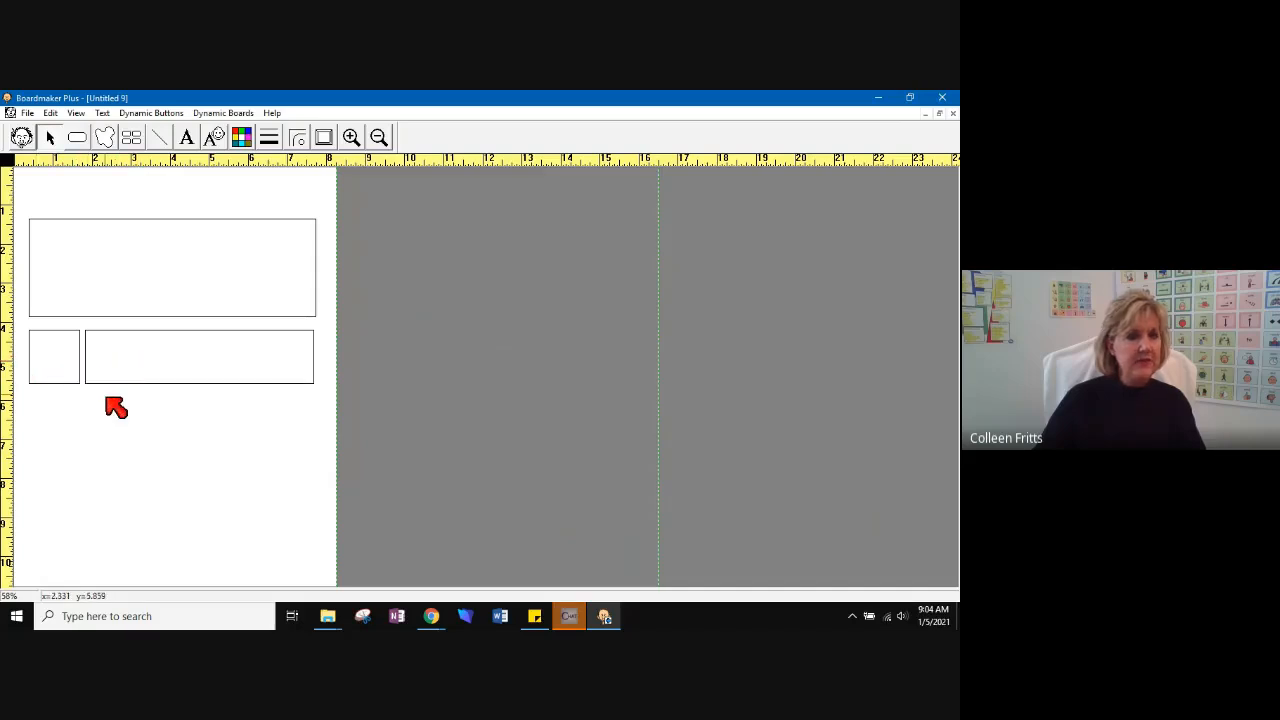
# Enter the number 1 in the small square button and set its font size to 50
pyautogui.click(190, 138)
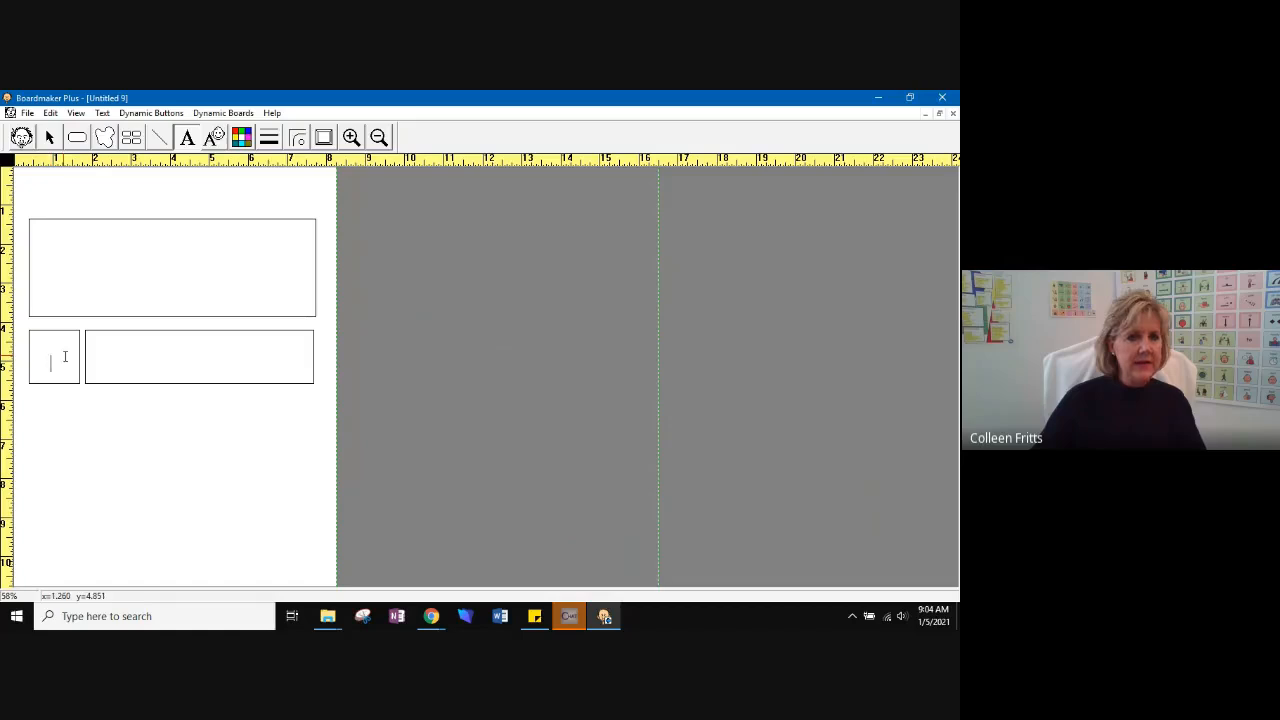
pyautogui.write('1')
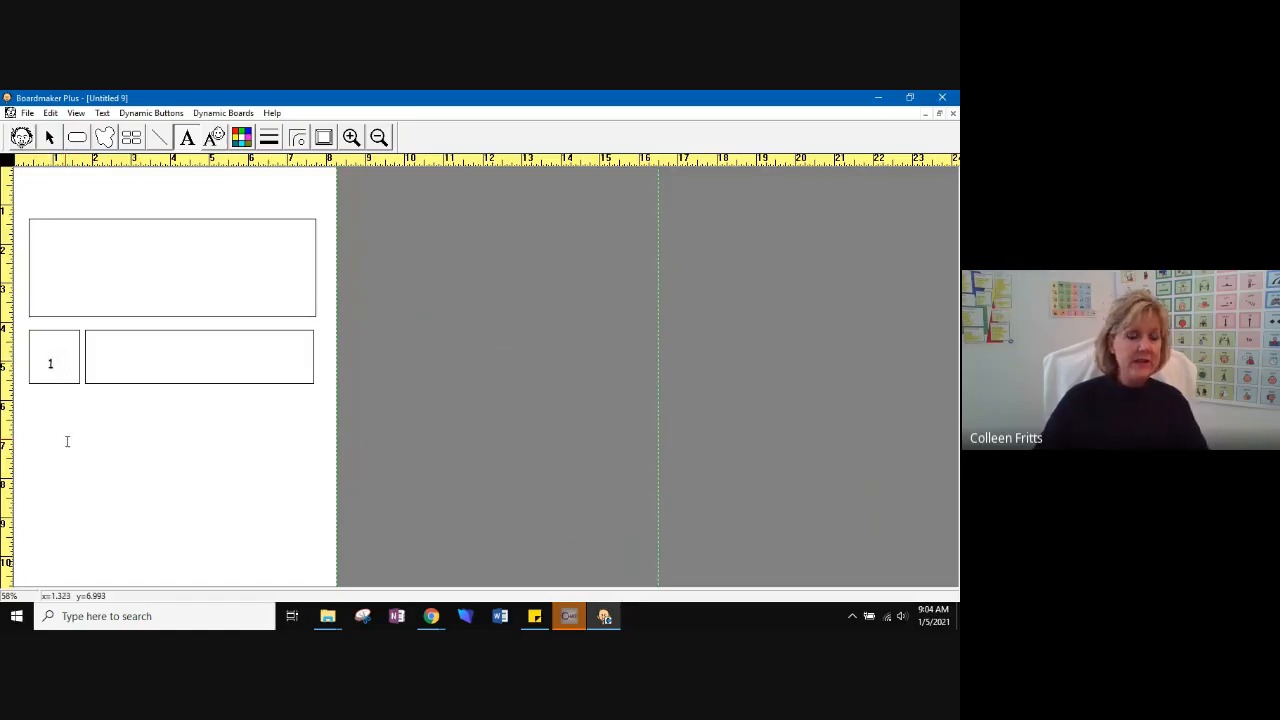
pyautogui.click(103, 115)
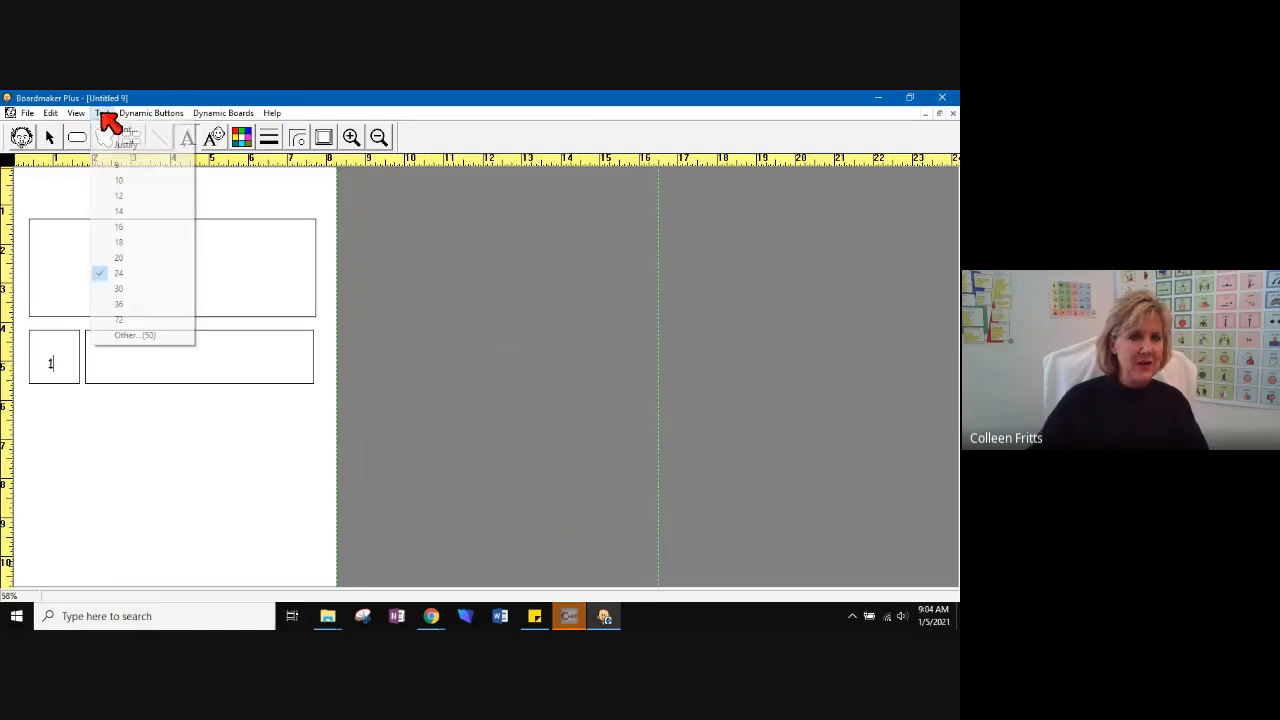
pyautogui.click(110, 304)
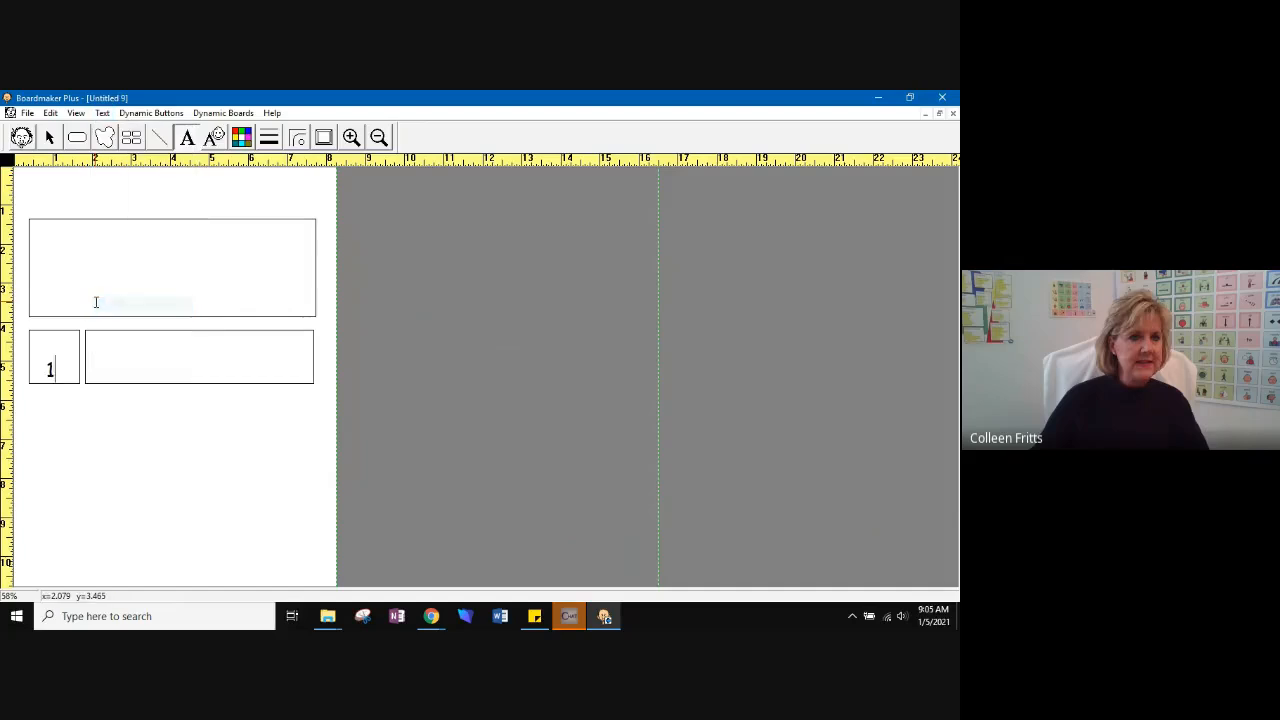
pyautogui.click(103, 114)
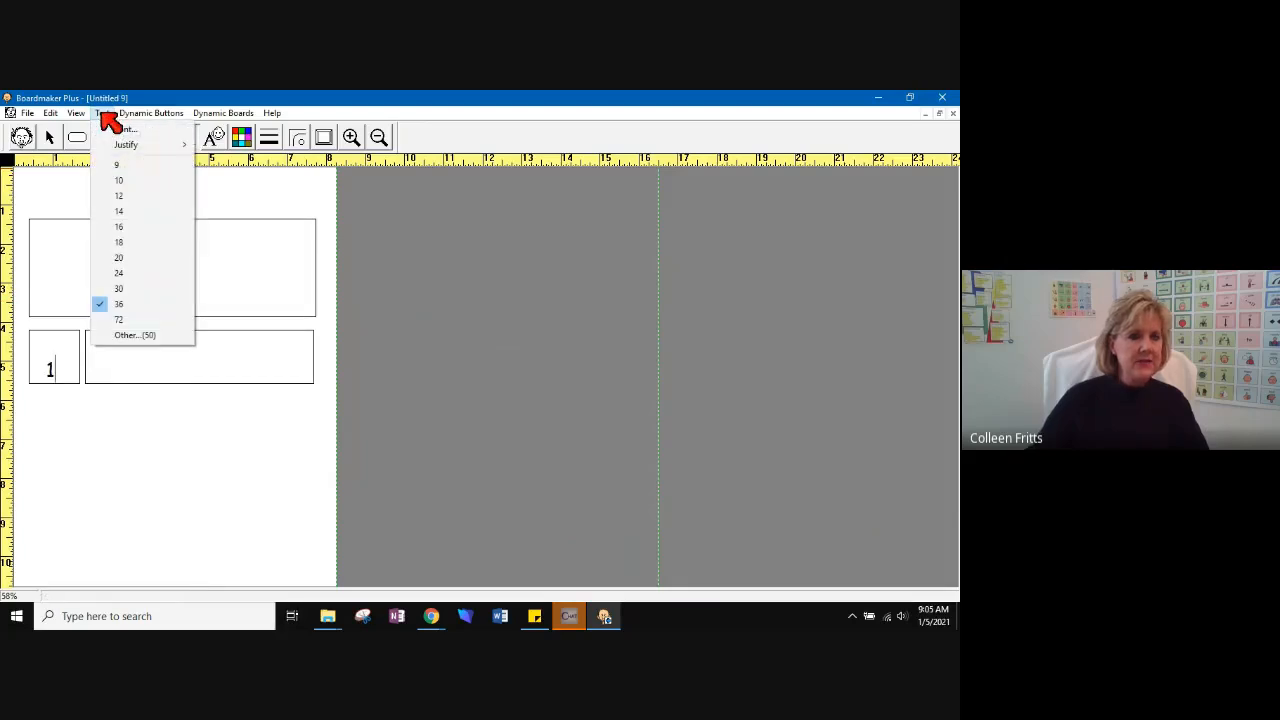
pyautogui.click(128, 338)
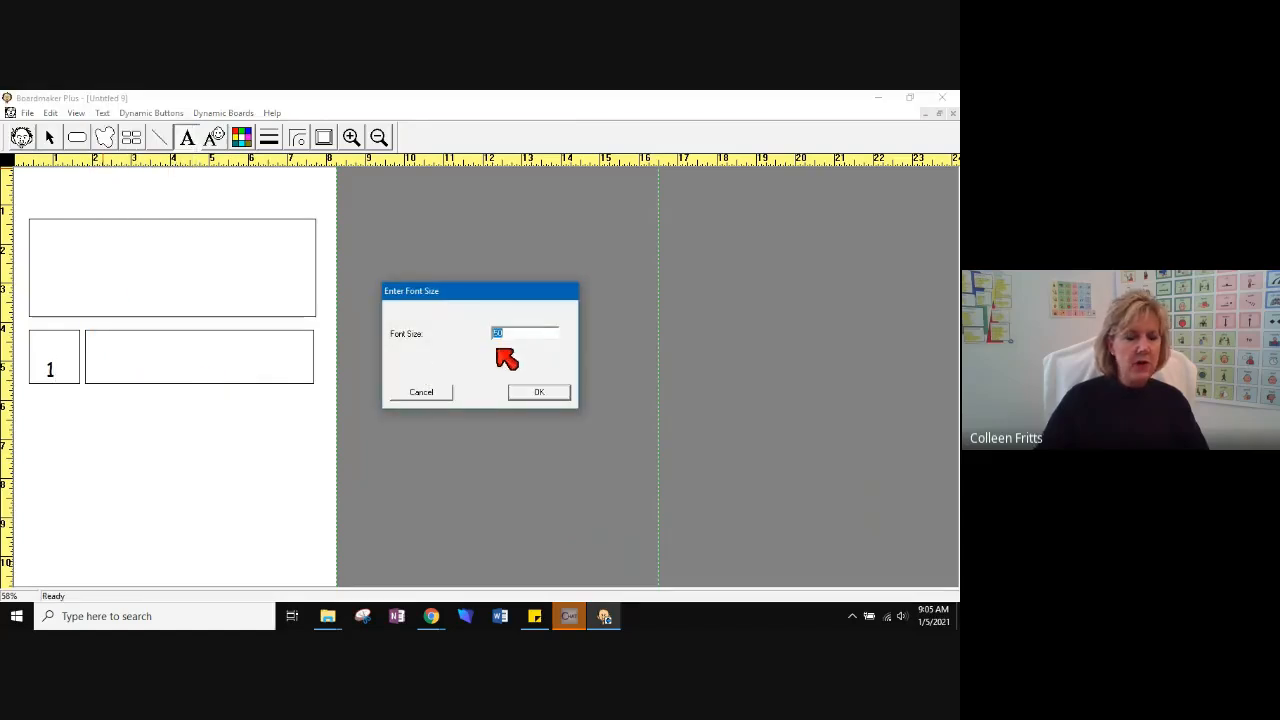
pyautogui.click(538, 396)
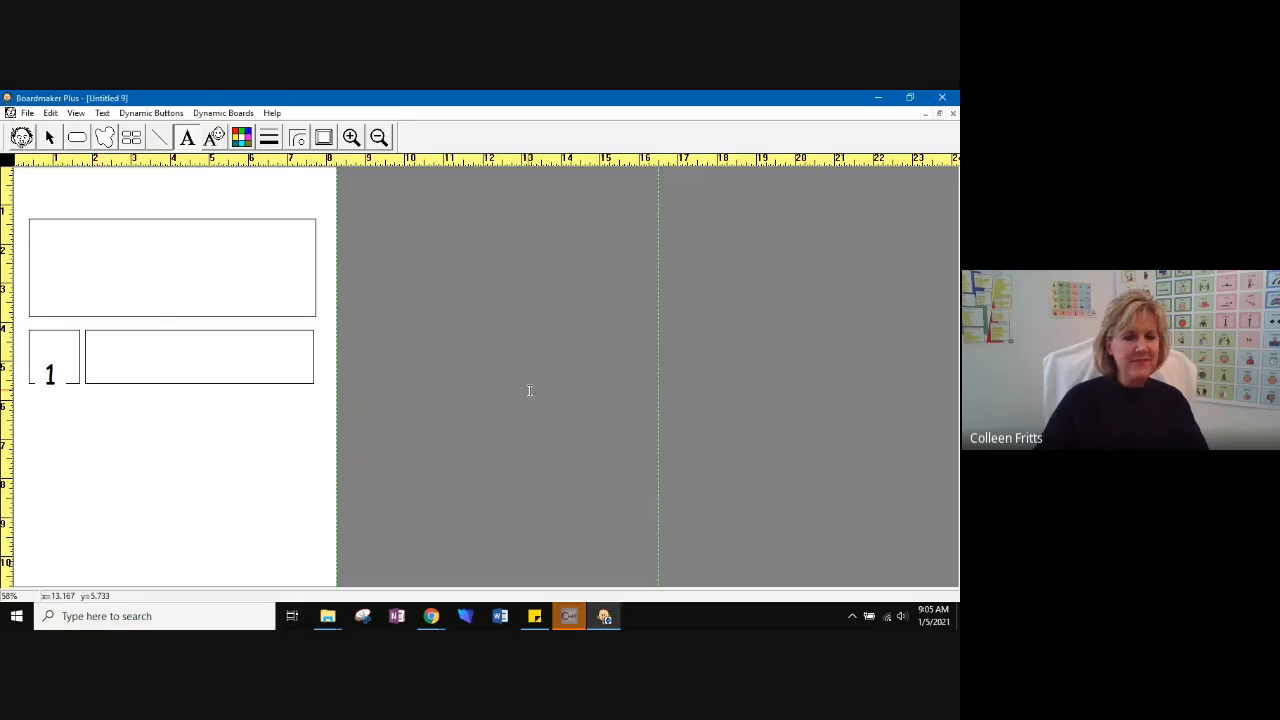
# Move the number 1 to the middle of its square button and center it there with the button's content alignment
pyautogui.click(49, 140)
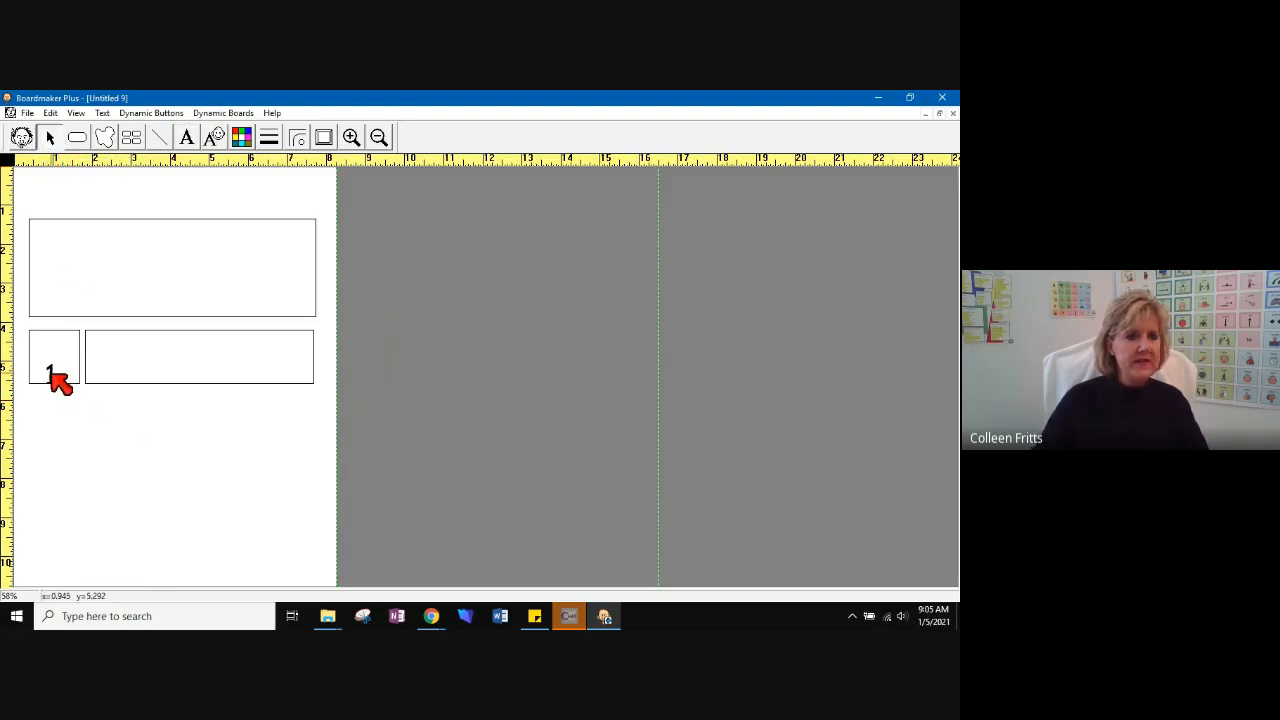
pyautogui.click(52, 375)
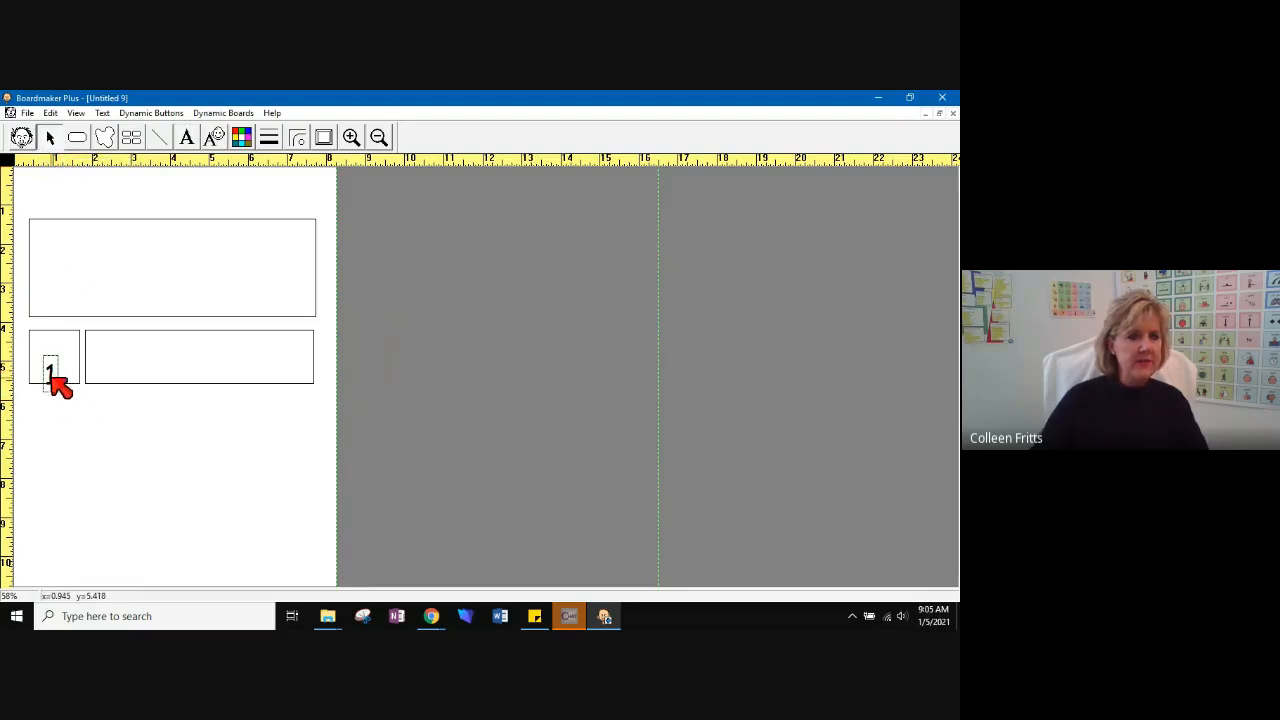
pyautogui.moveTo(52, 376); pyautogui.dragTo(54, 359)
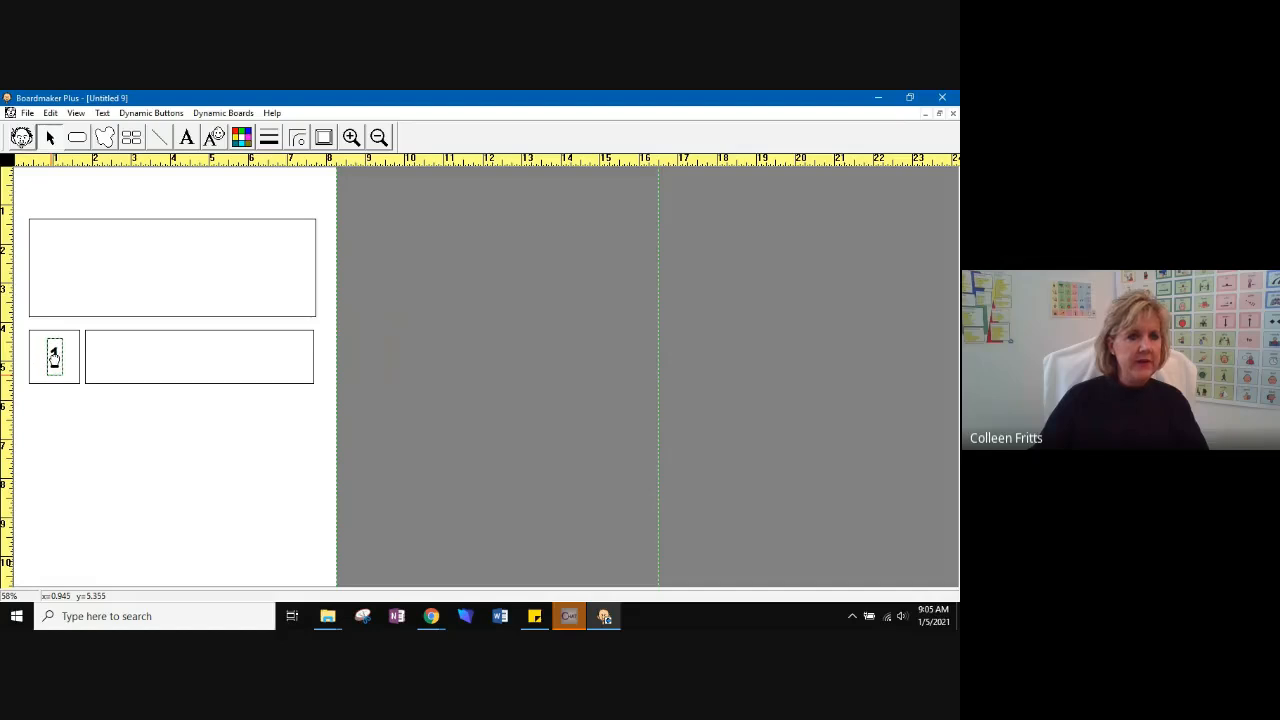
pyautogui.click(70, 430)
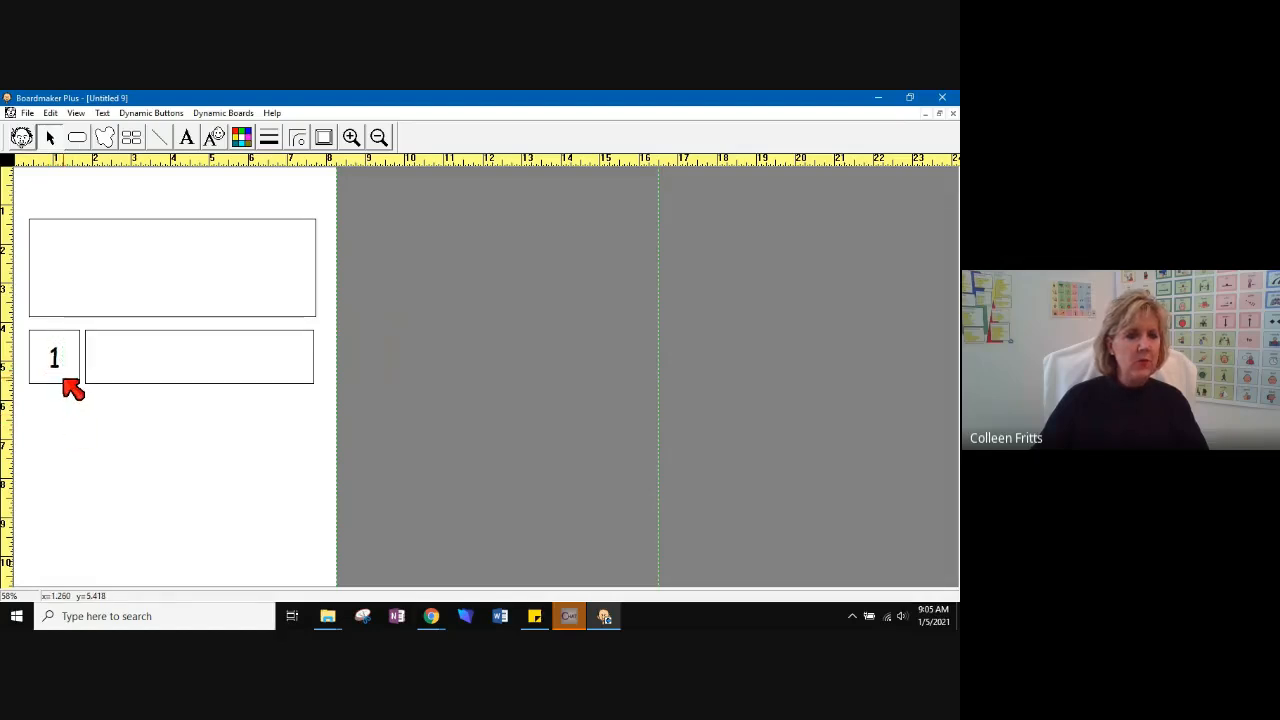
pyautogui.rightClick(64, 380)
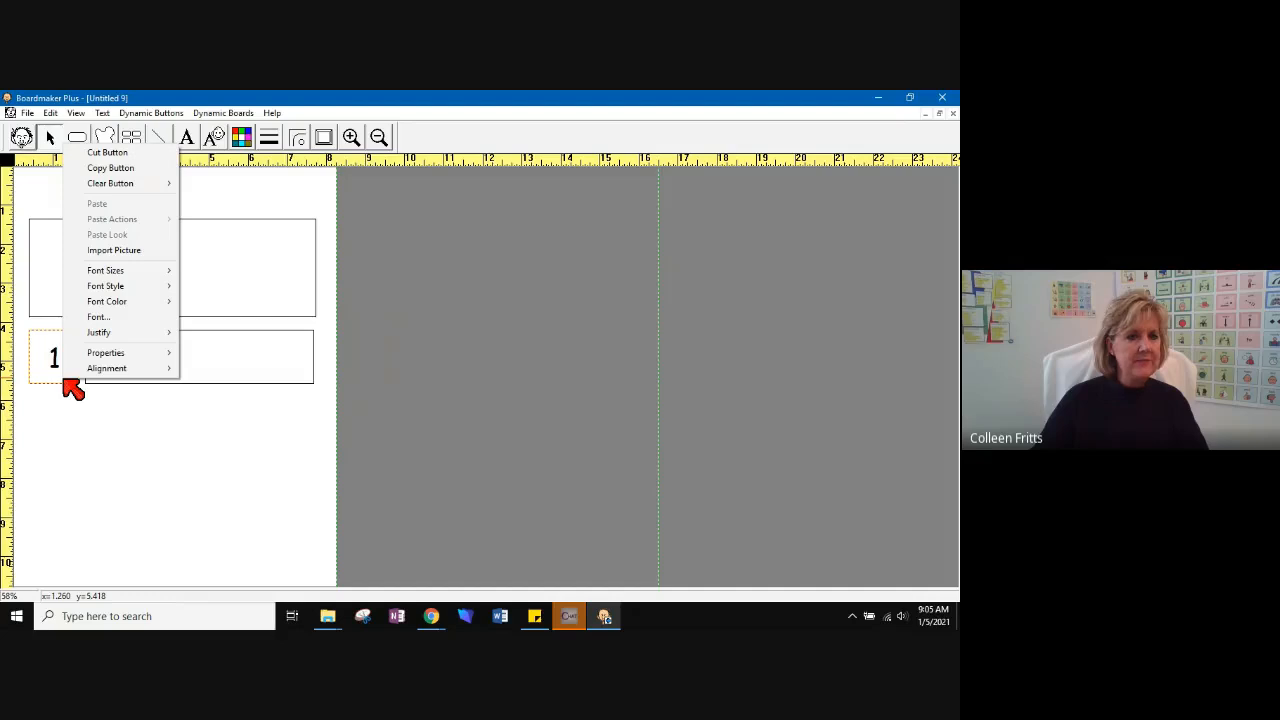
pyautogui.moveTo(103, 374)
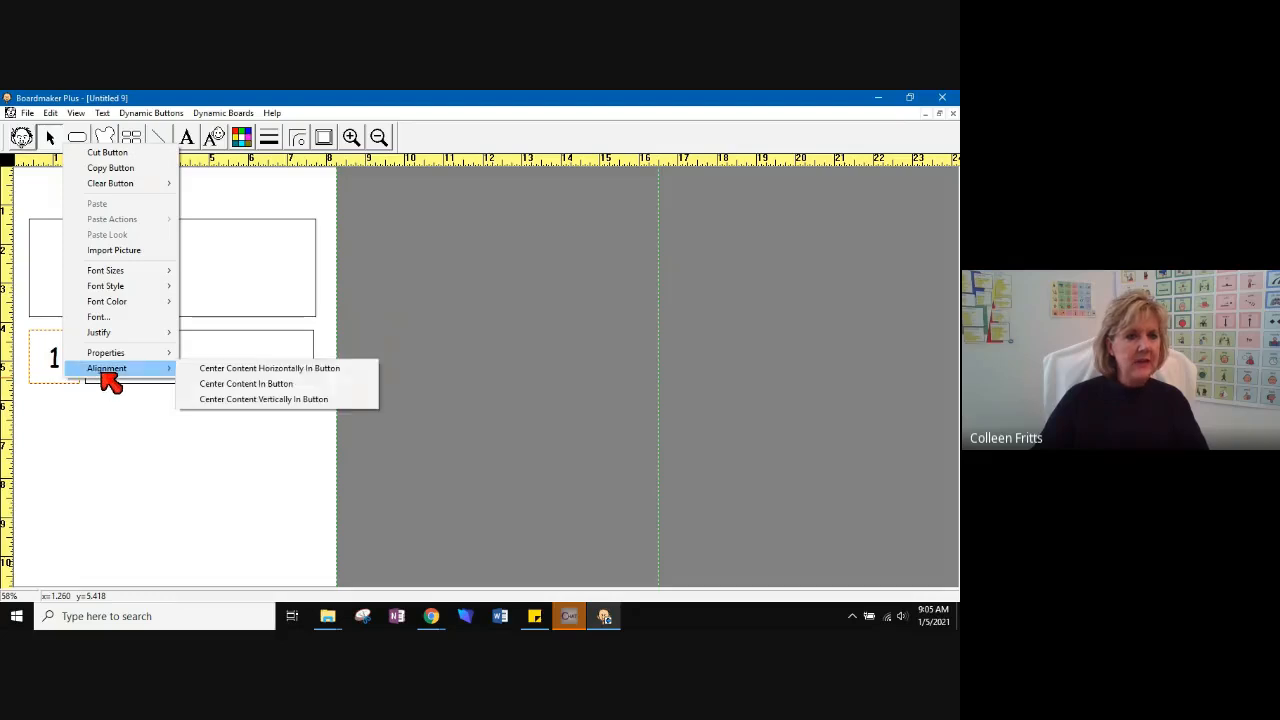
pyautogui.click(216, 398)
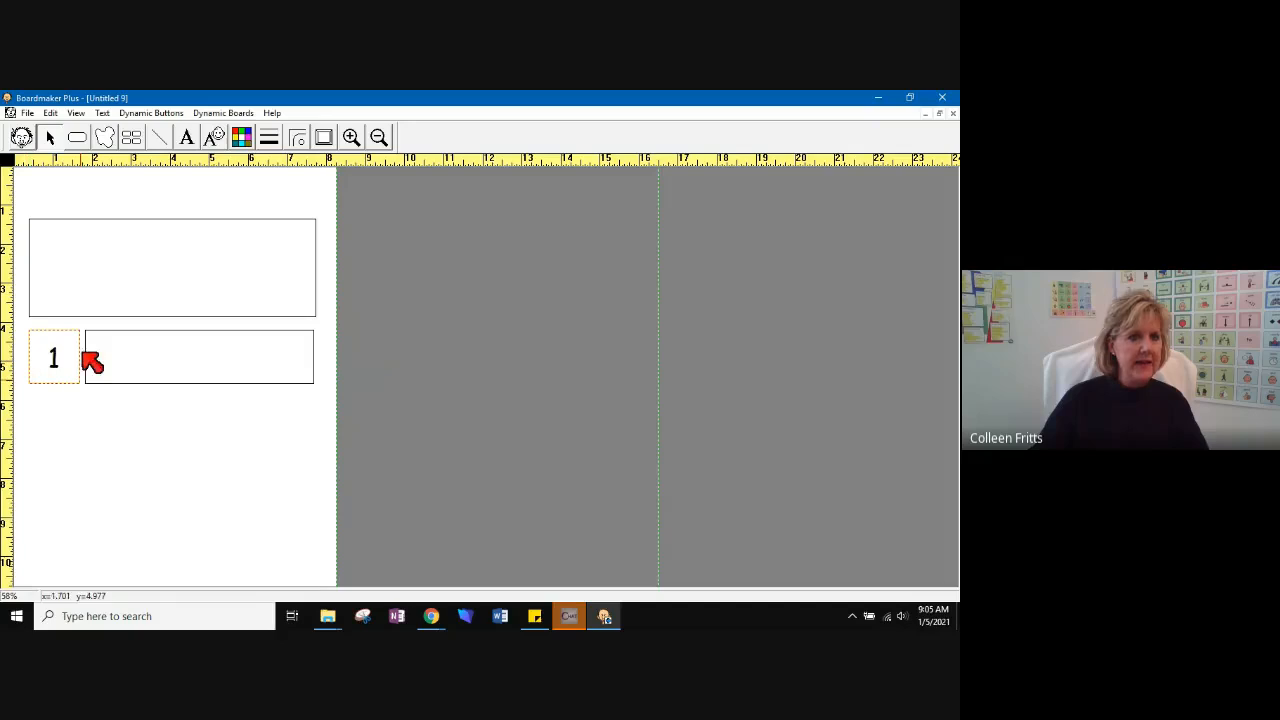
# Spray the numbered square button downward to make a column of four squares
pyautogui.click(131, 139)
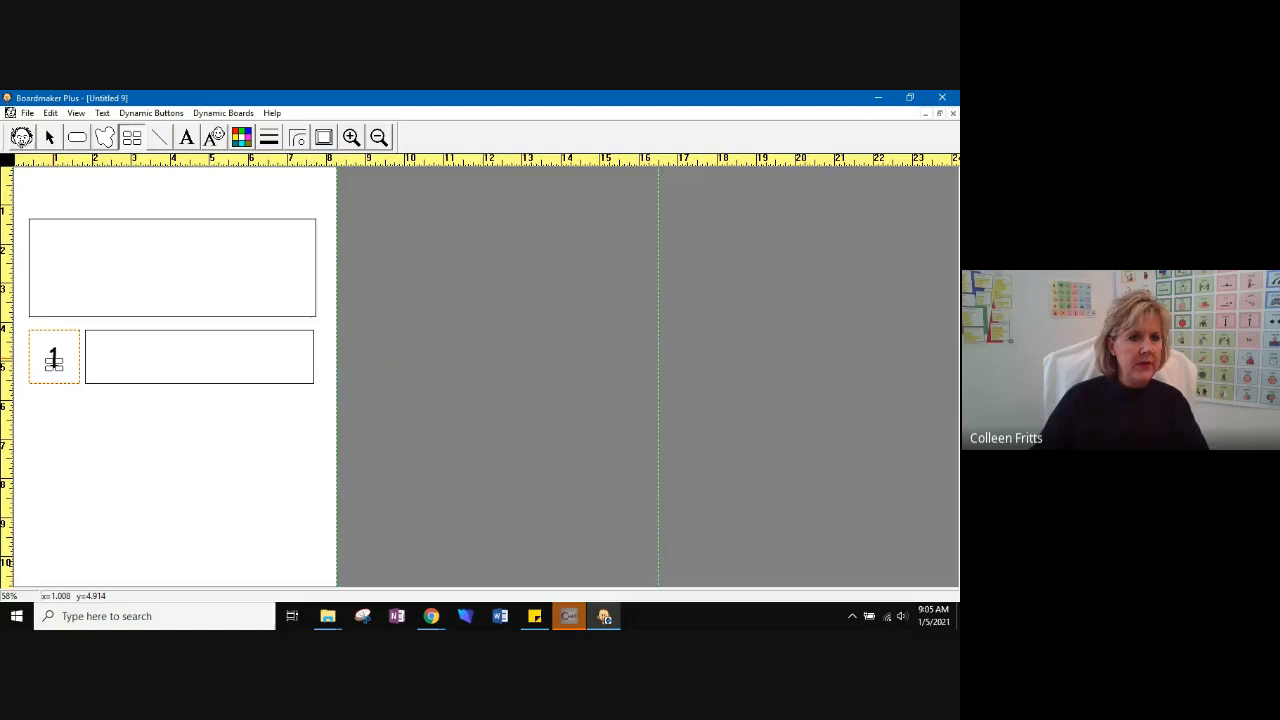
pyautogui.moveTo(54, 362); pyautogui.dragTo(58, 558)
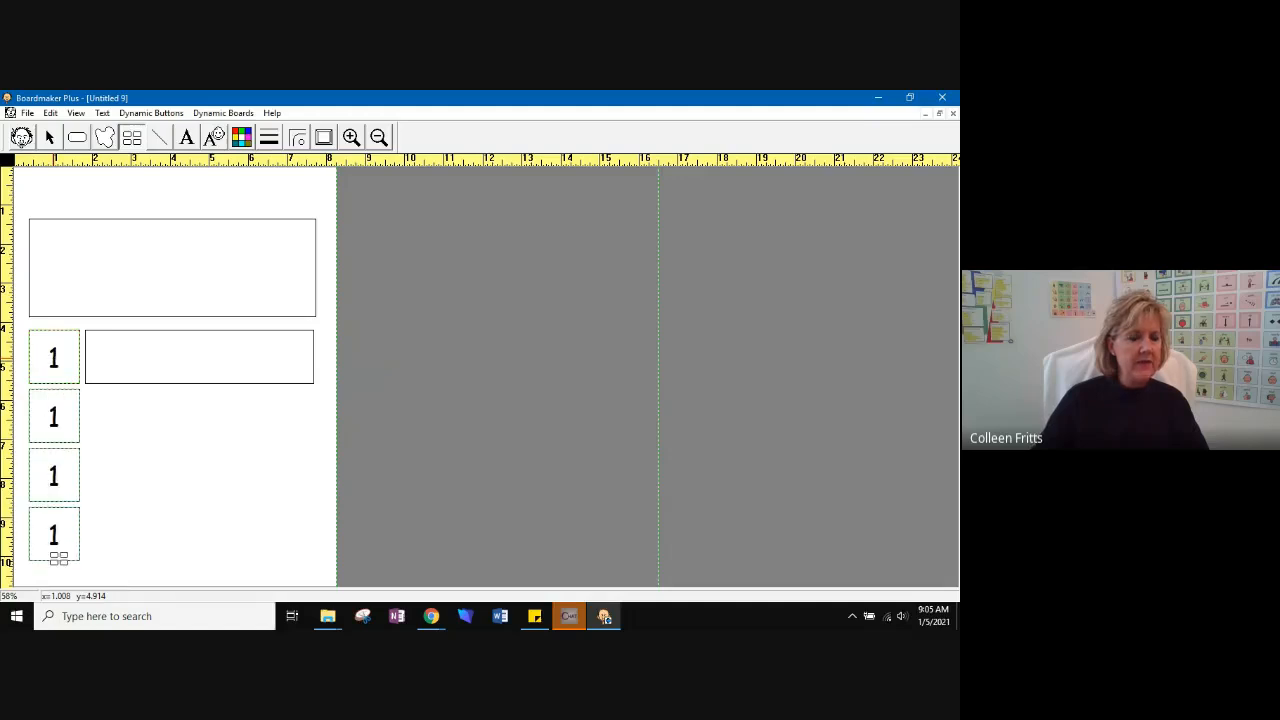
pyautogui.click(409, 396)
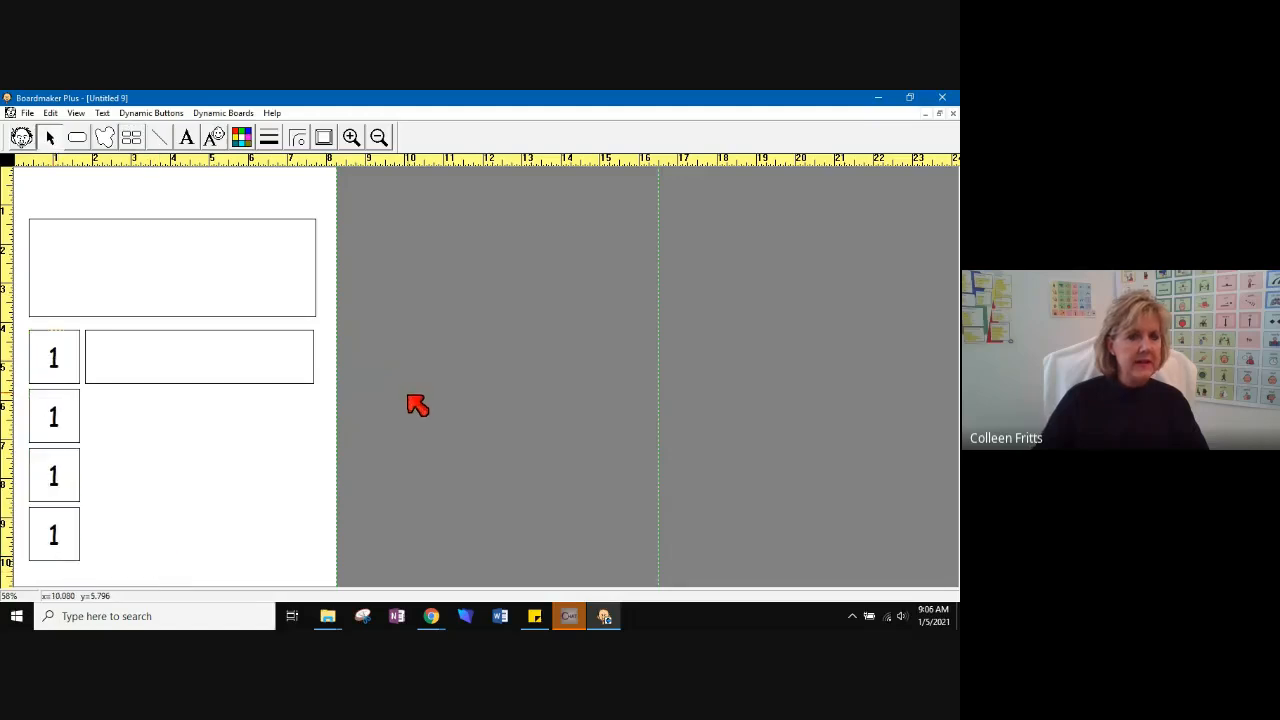
# Change the numbers in the three lower square buttons to 2, 3 and 4, going down the column
pyautogui.click(187, 137)
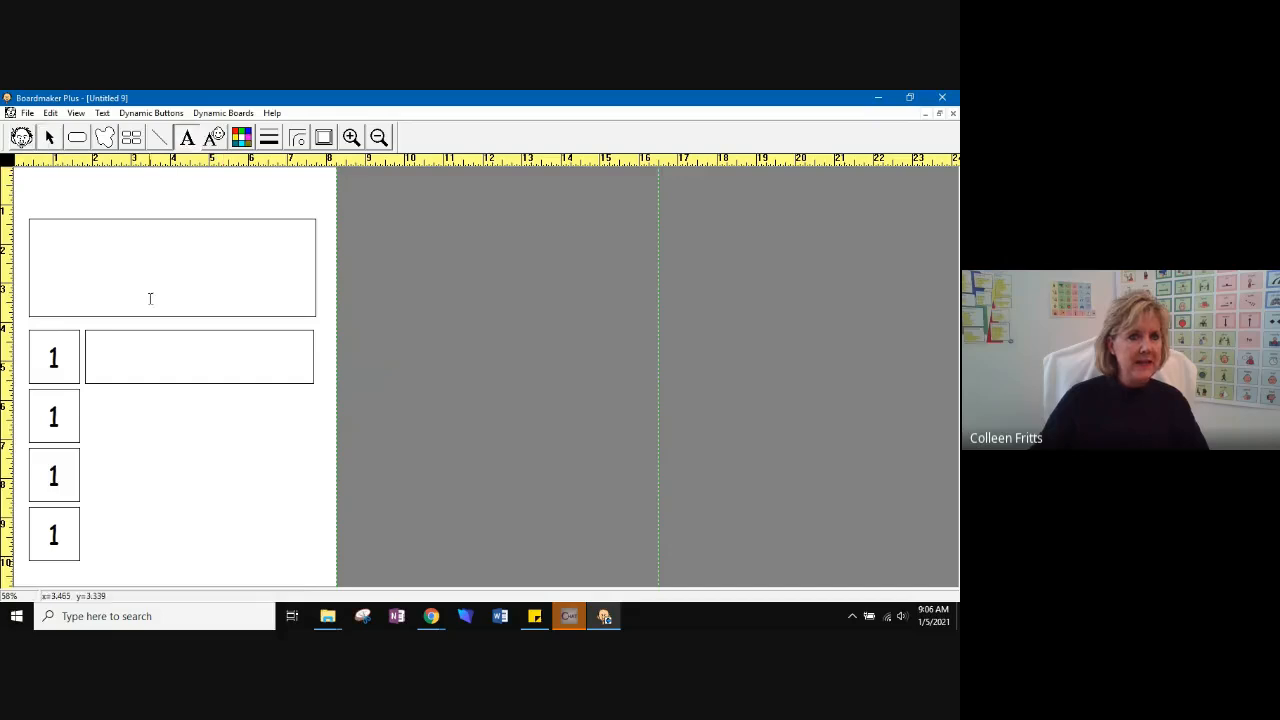
pyautogui.doubleClick(54, 418)
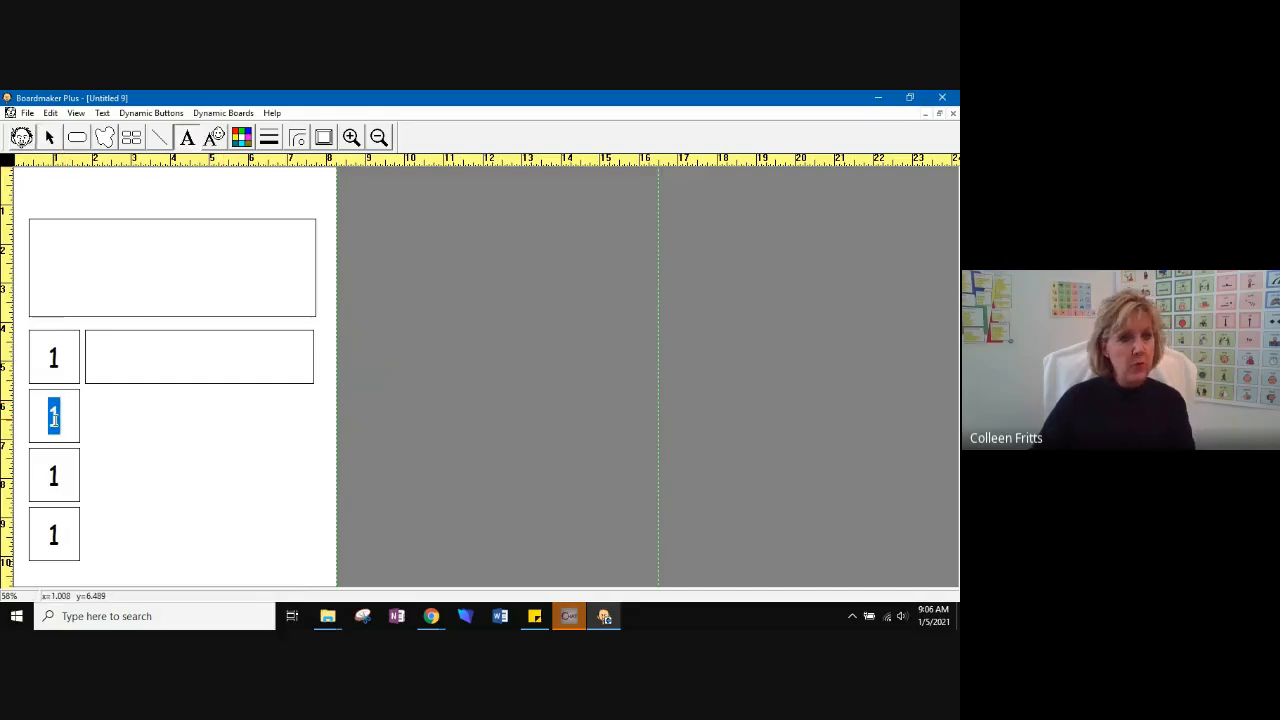
pyautogui.write('2')
pyautogui.doubleClick(55, 477)
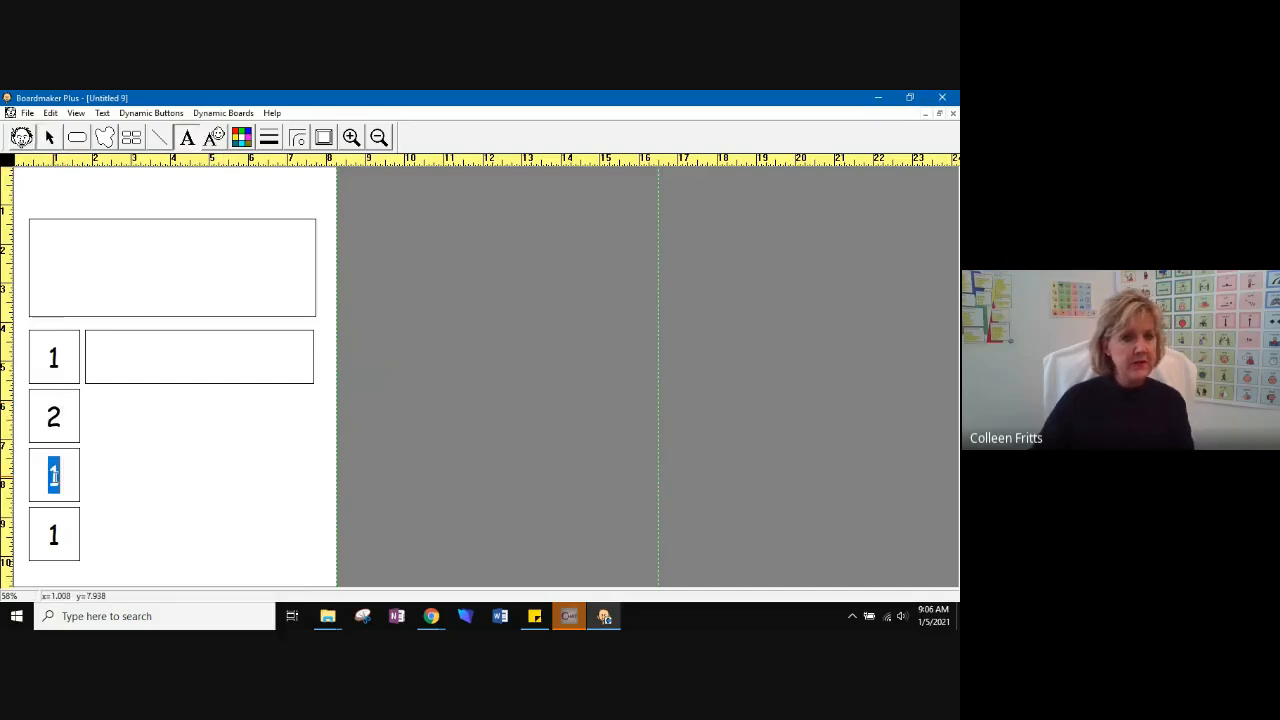
pyautogui.write('3')
pyautogui.doubleClick(55, 535)
pyautogui.write('4')
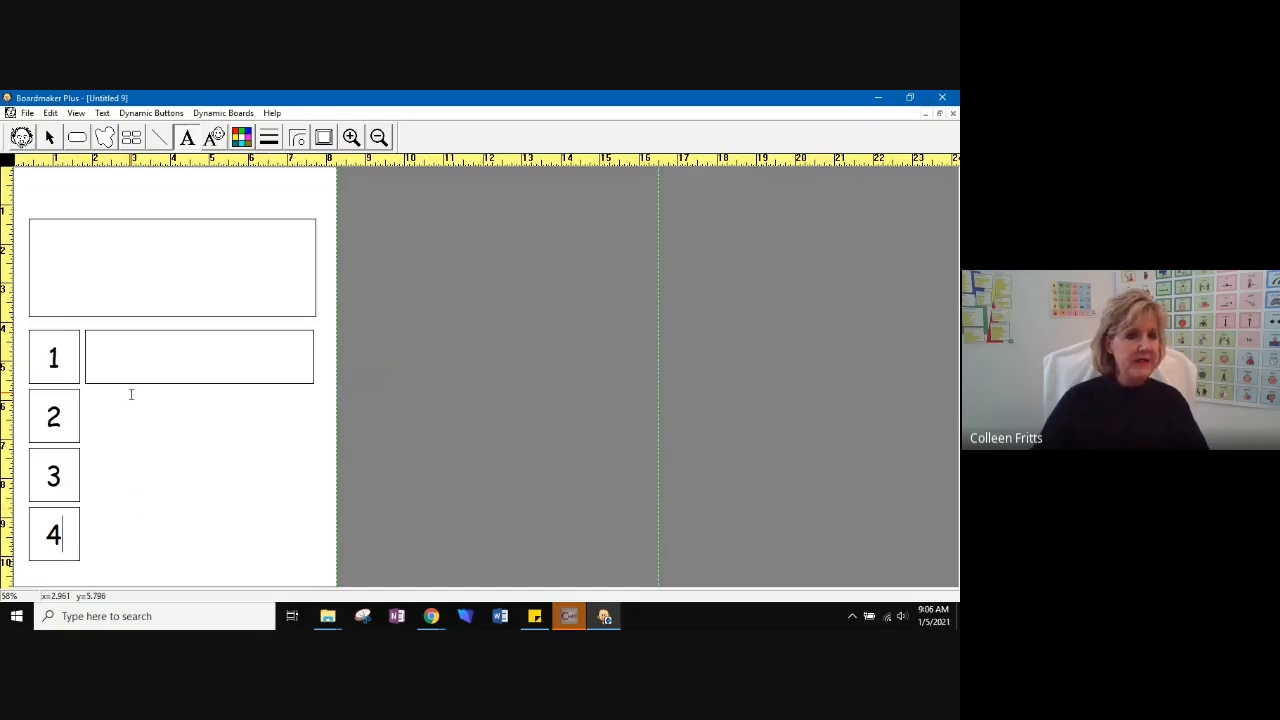
# Enter the text "Cut the apple in half and remove the core." in the wide button beside number 1
pyautogui.click(94, 341)
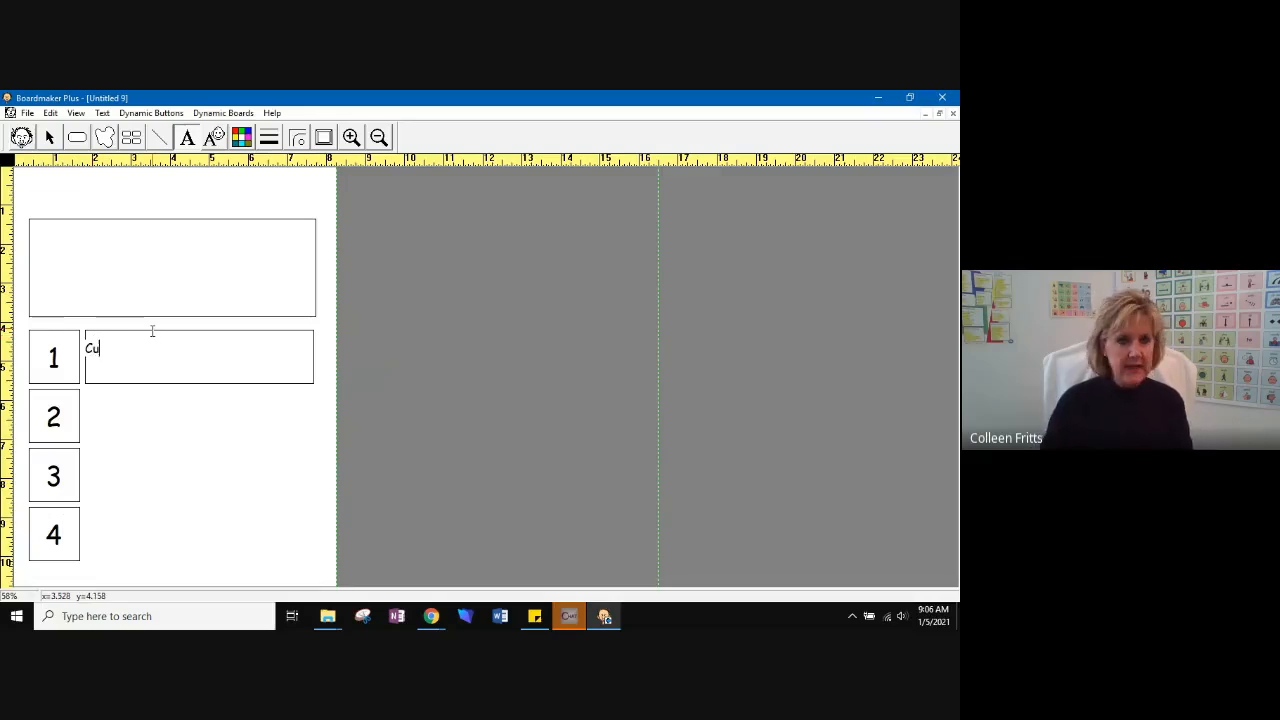
pyautogui.write('Cut the ap')
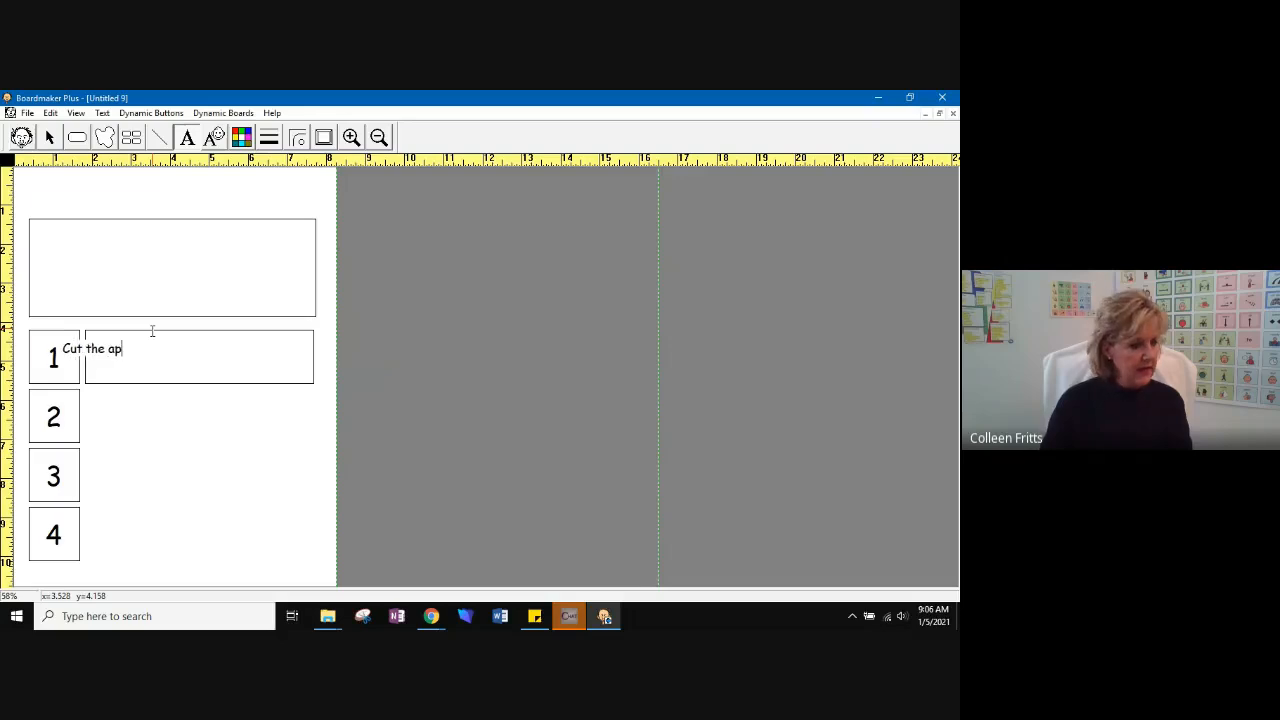
pyautogui.write('ple i')
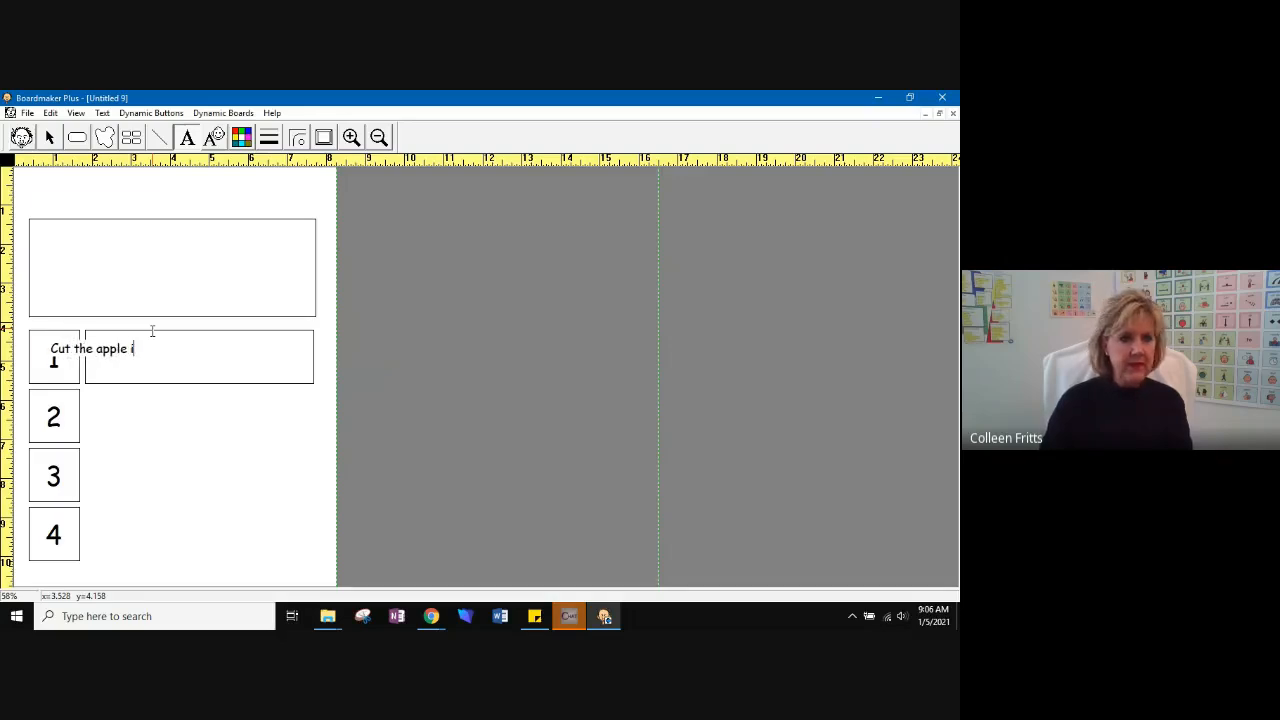
pyautogui.write('n half')
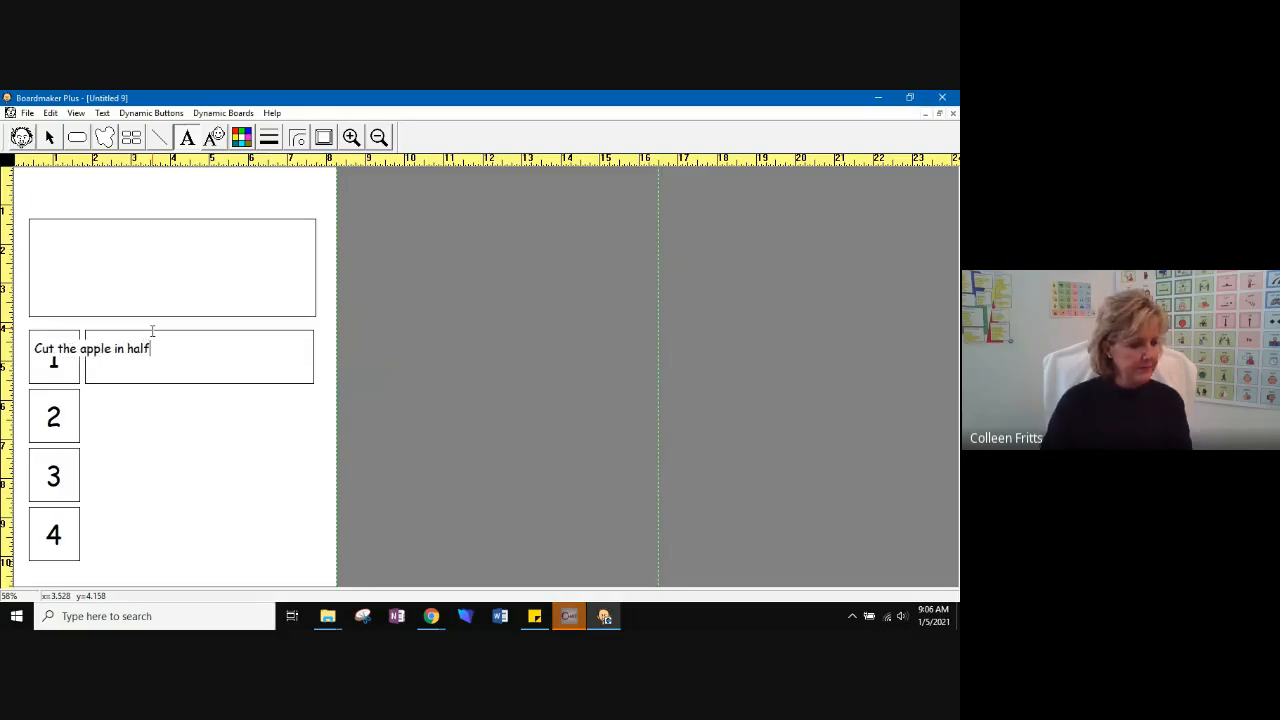
pyautogui.write(' and remo')
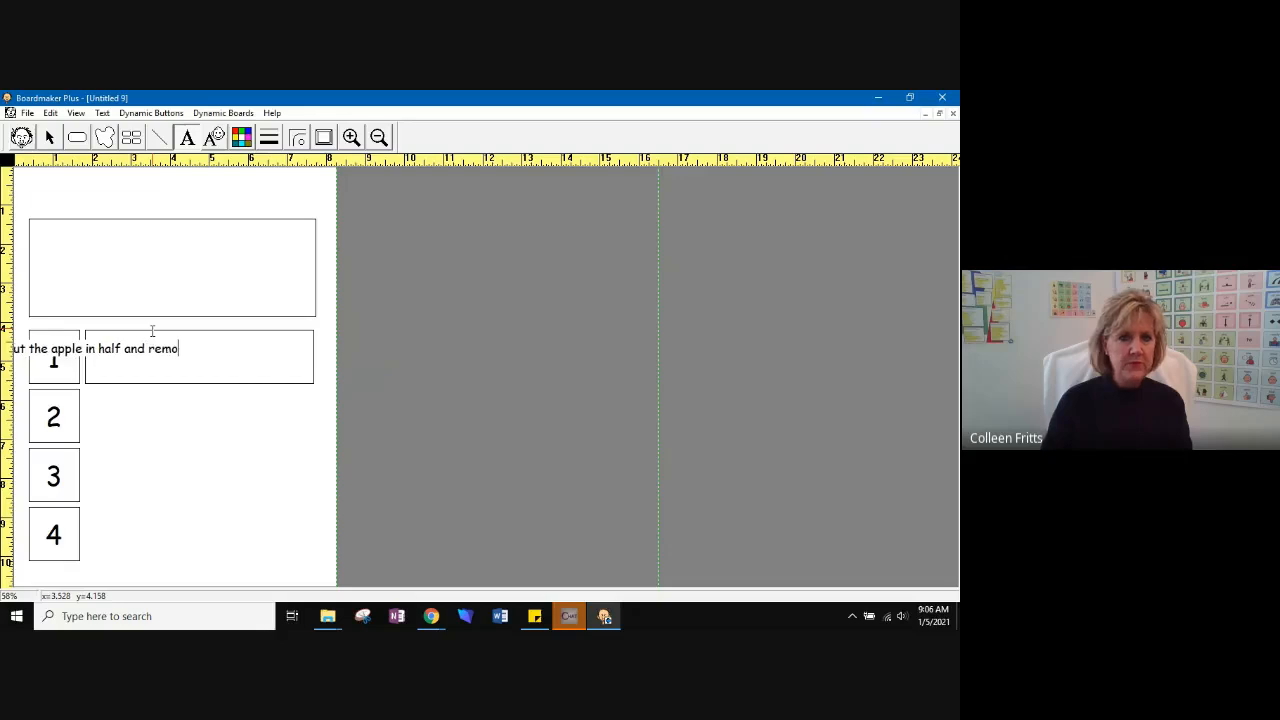
pyautogui.write('ve the core.')
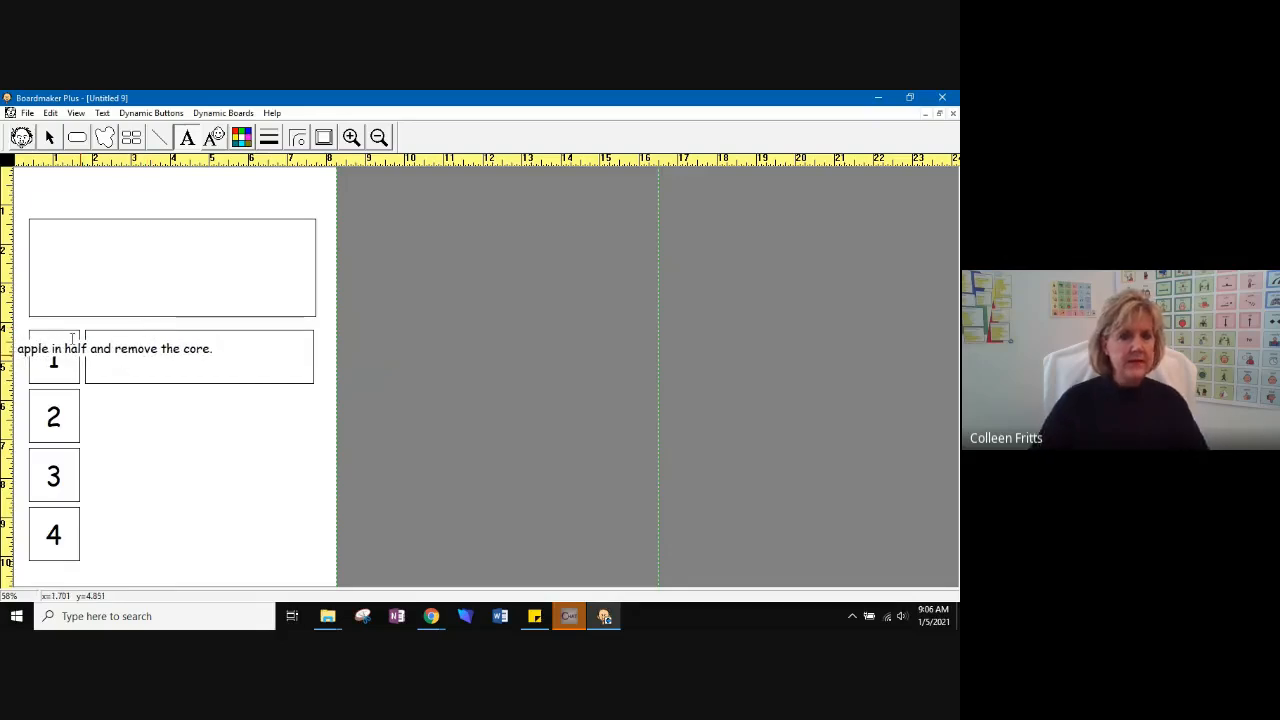
# Move the apple-cutting sentence inside its wide button and set its font size to 16
pyautogui.click(49, 138)
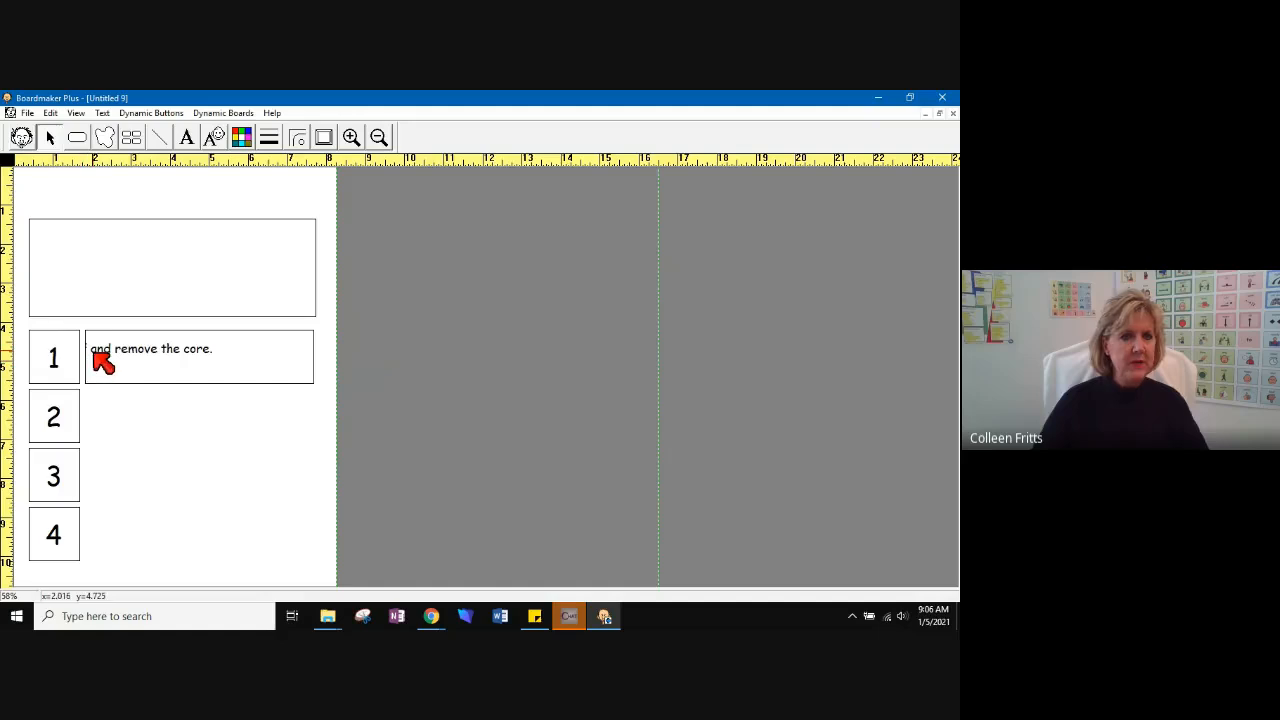
pyautogui.moveTo(95, 352); pyautogui.dragTo(215, 345)
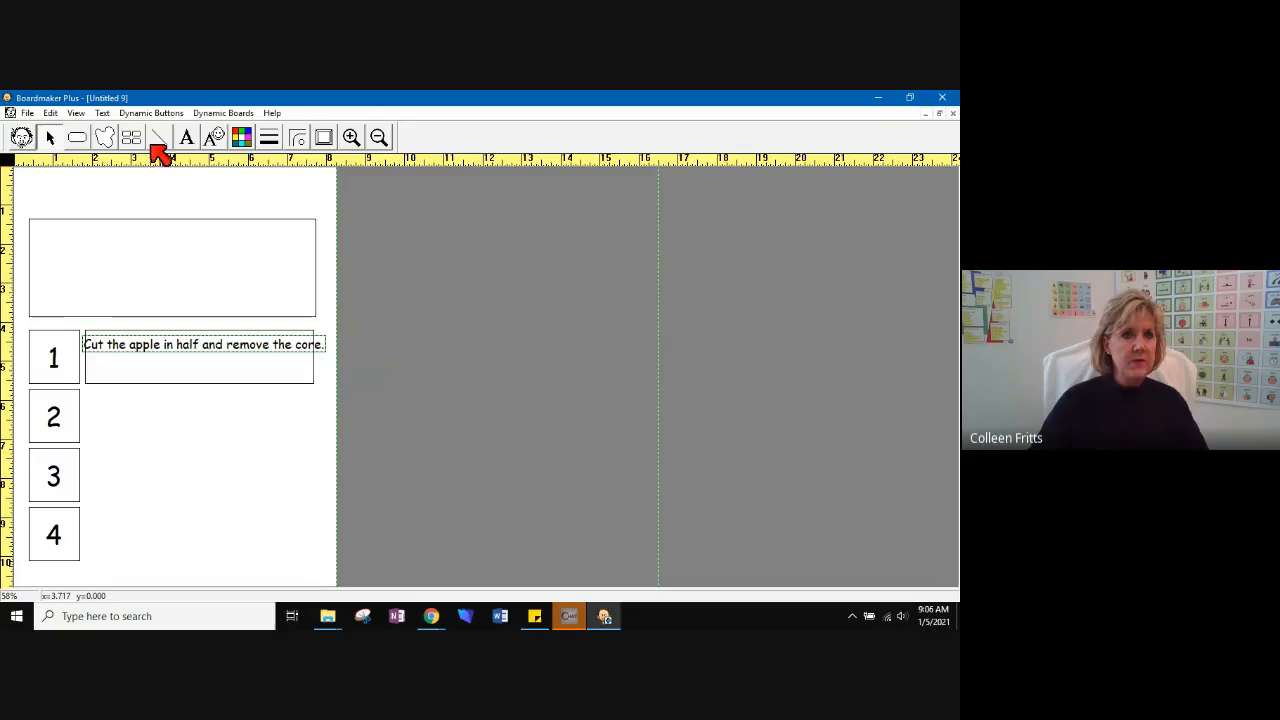
pyautogui.click(102, 113)
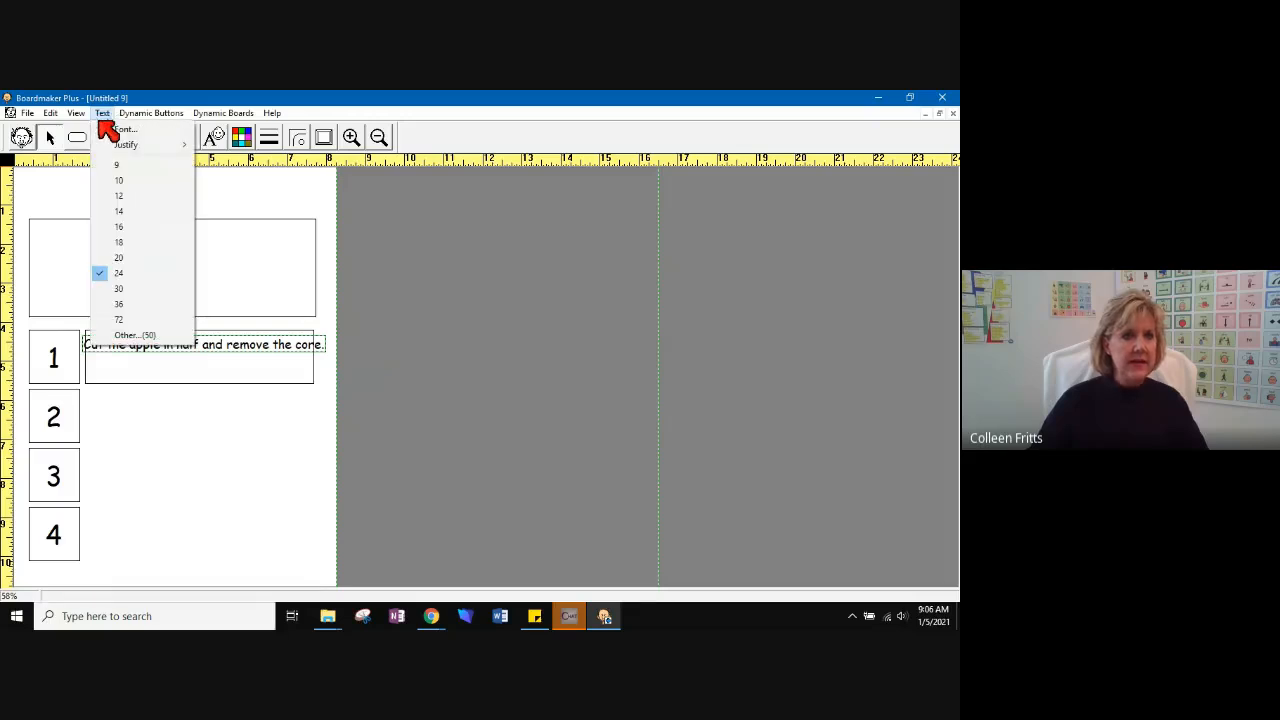
pyautogui.click(119, 212)
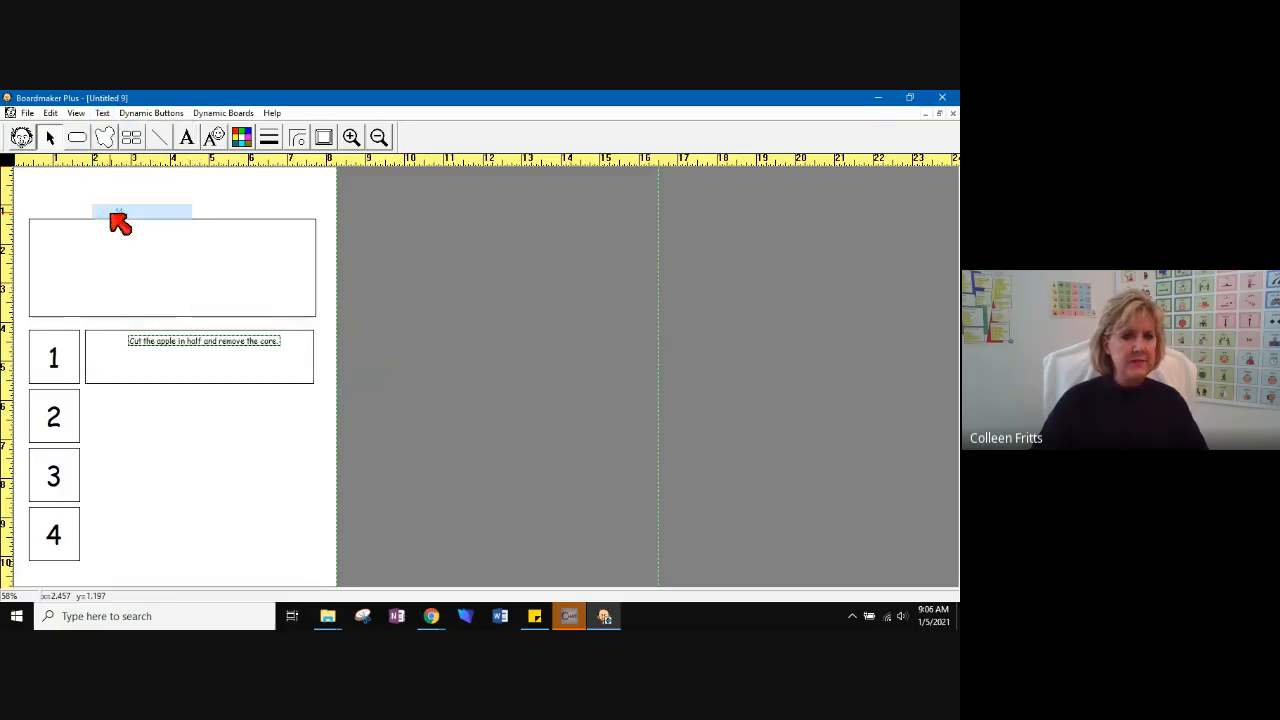
pyautogui.click(102, 113)
pyautogui.click(122, 228)
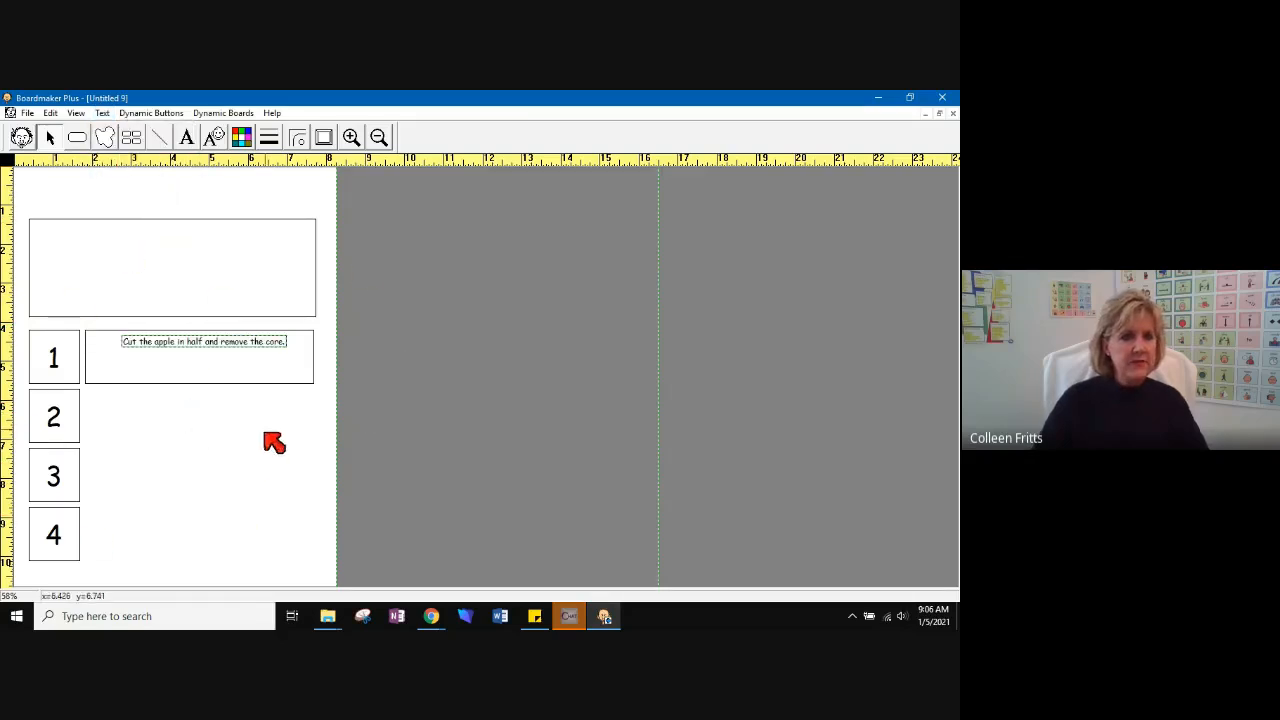
# View the board at actual size and move the sentence to the upper-left corner of its wide button
pyautogui.click(76, 113)
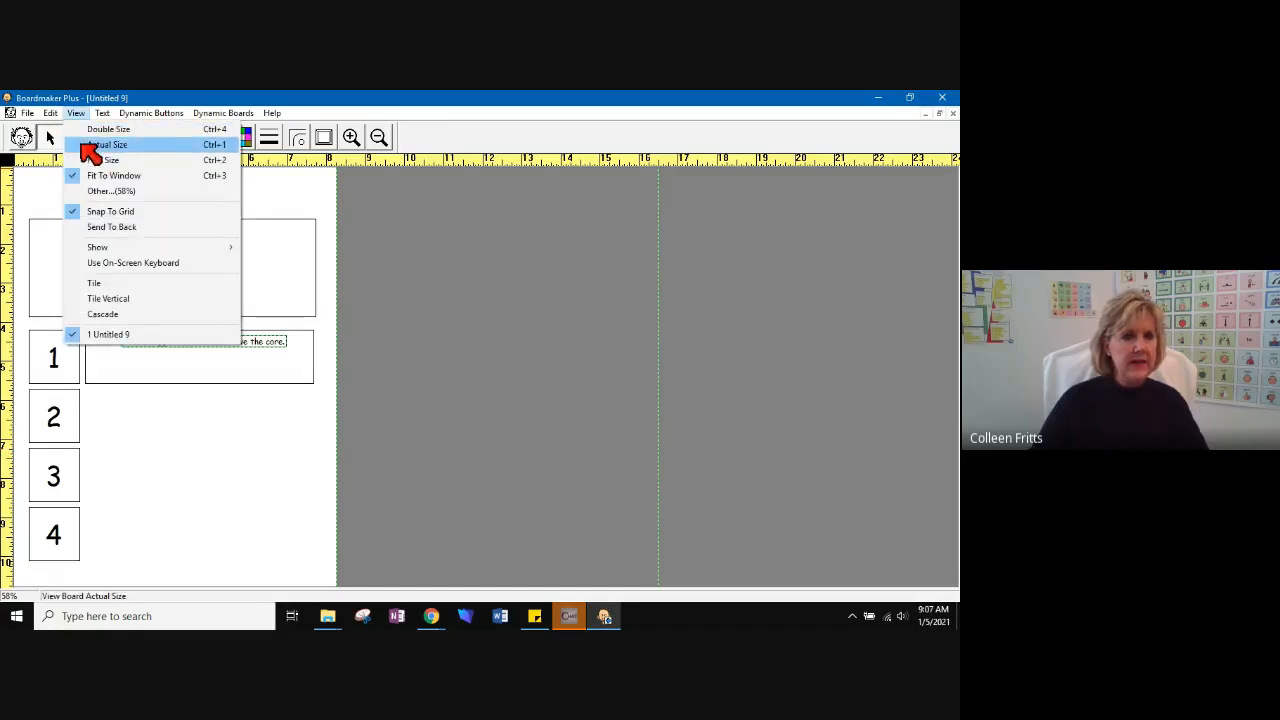
pyautogui.click(88, 145)
pyautogui.scroll(-3, 428, 366)
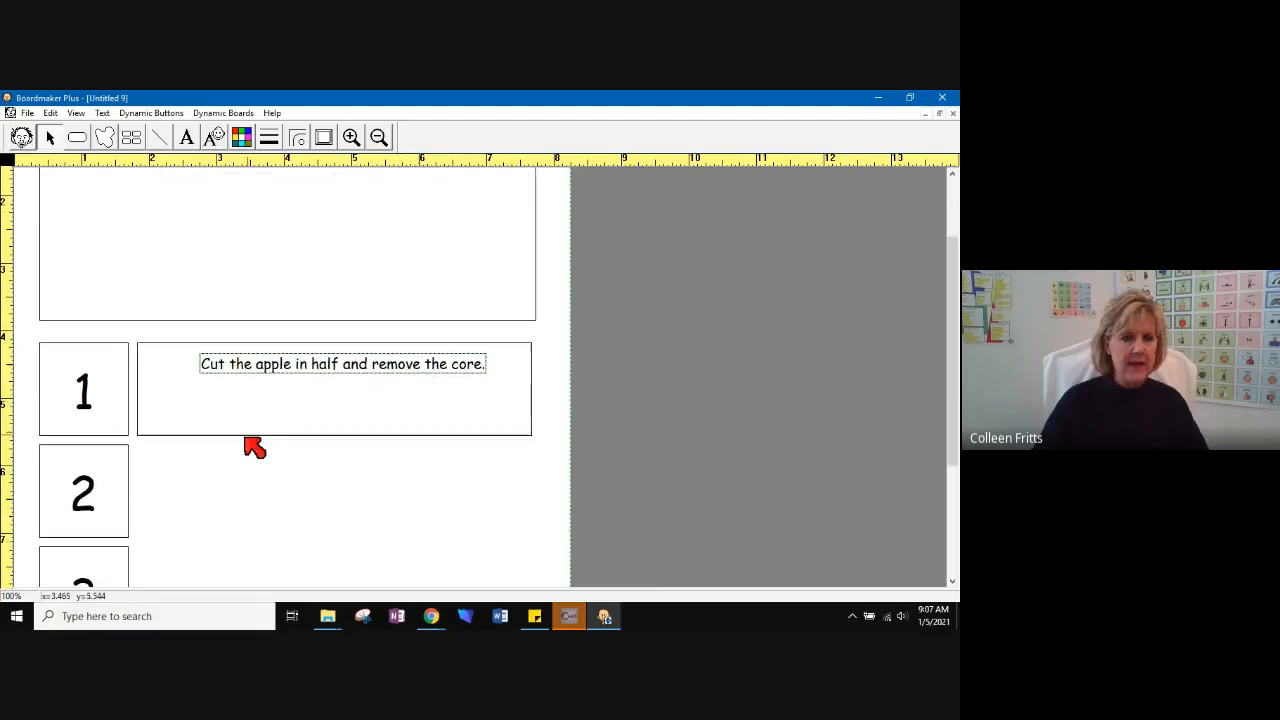
pyautogui.moveTo(250, 366); pyautogui.dragTo(192, 366)
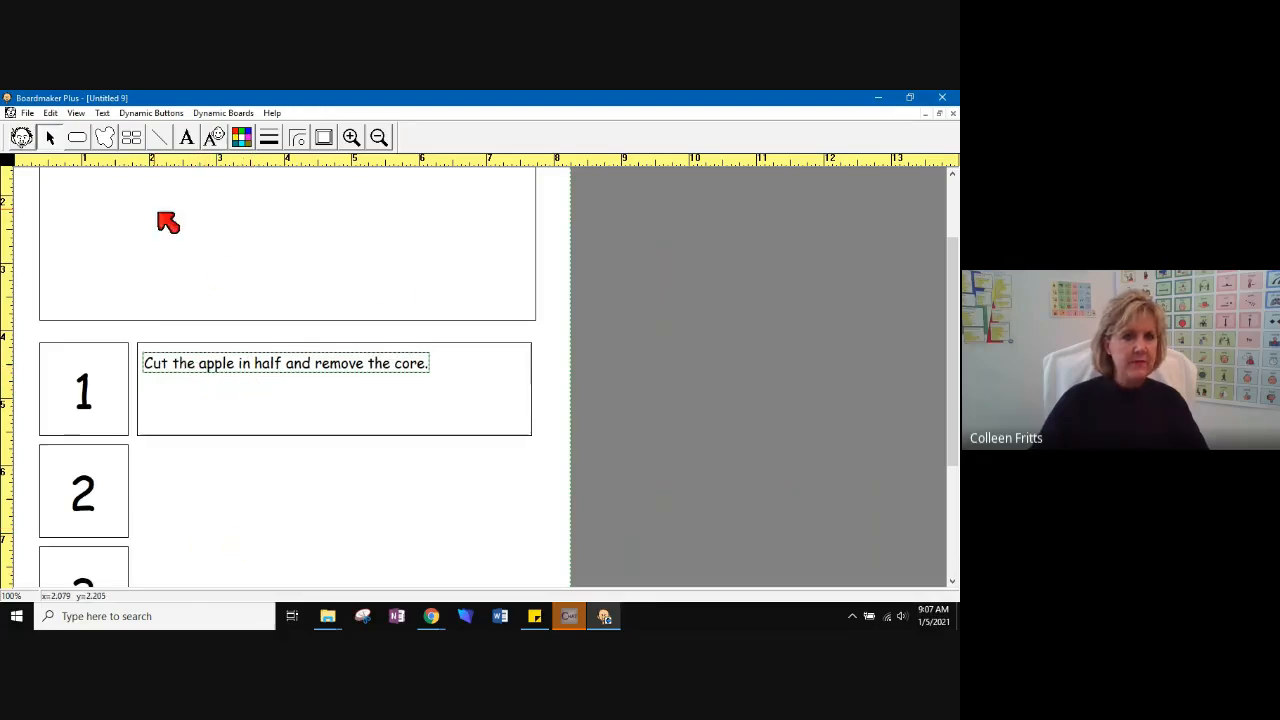
# Spray the wide sentence button downward to place a copy beside each of the numbers 2, 3 and 4
pyautogui.scroll(-3, 620, 326)
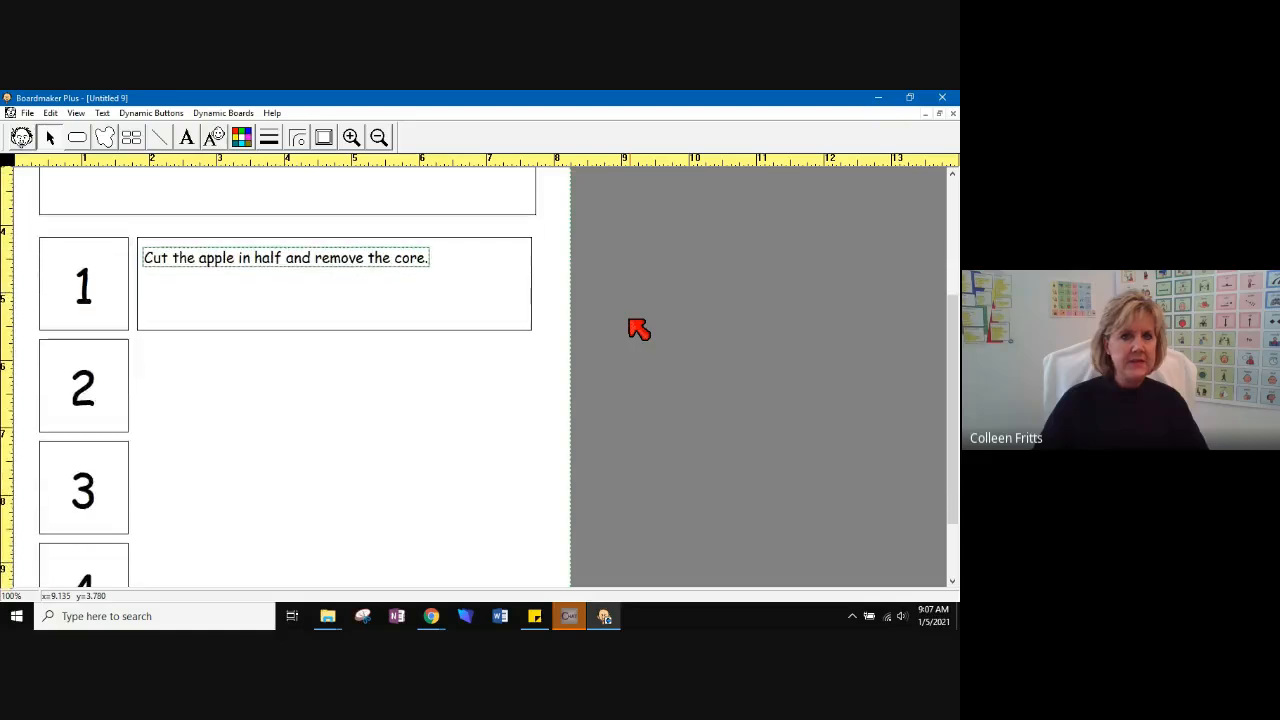
pyautogui.scroll(-1, 638, 330)
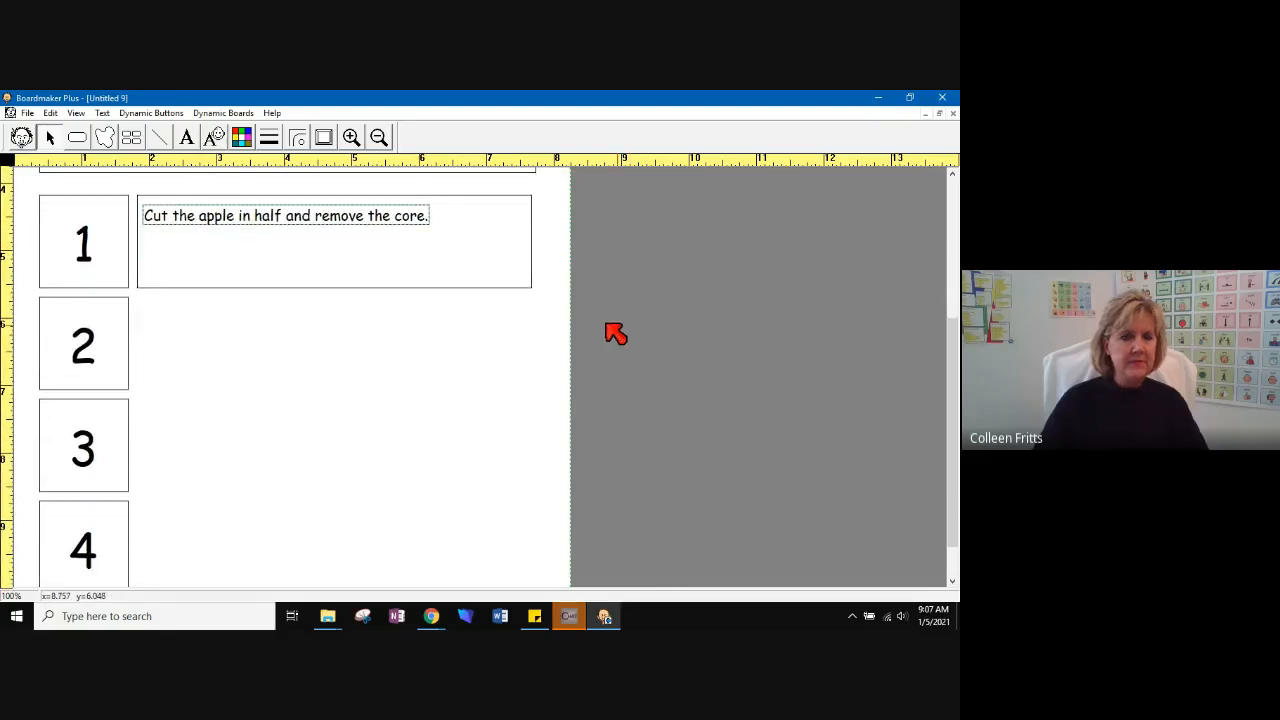
pyautogui.click(320, 278)
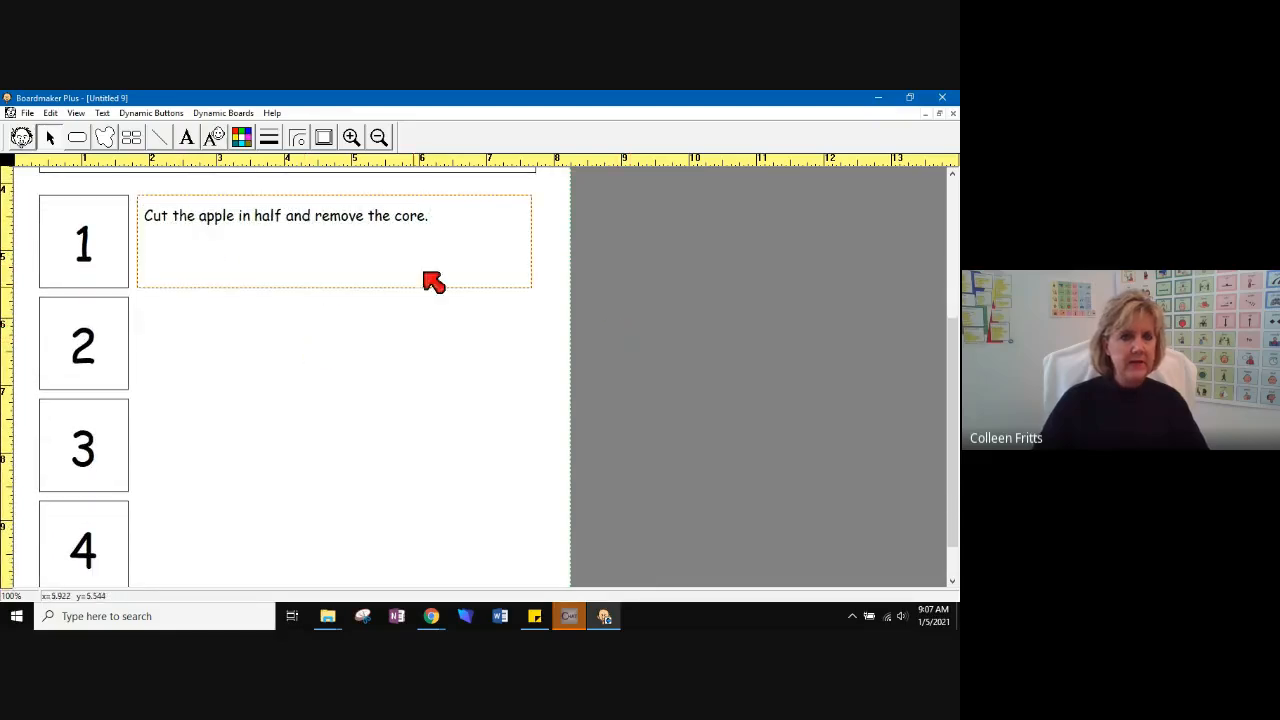
pyautogui.click(132, 139)
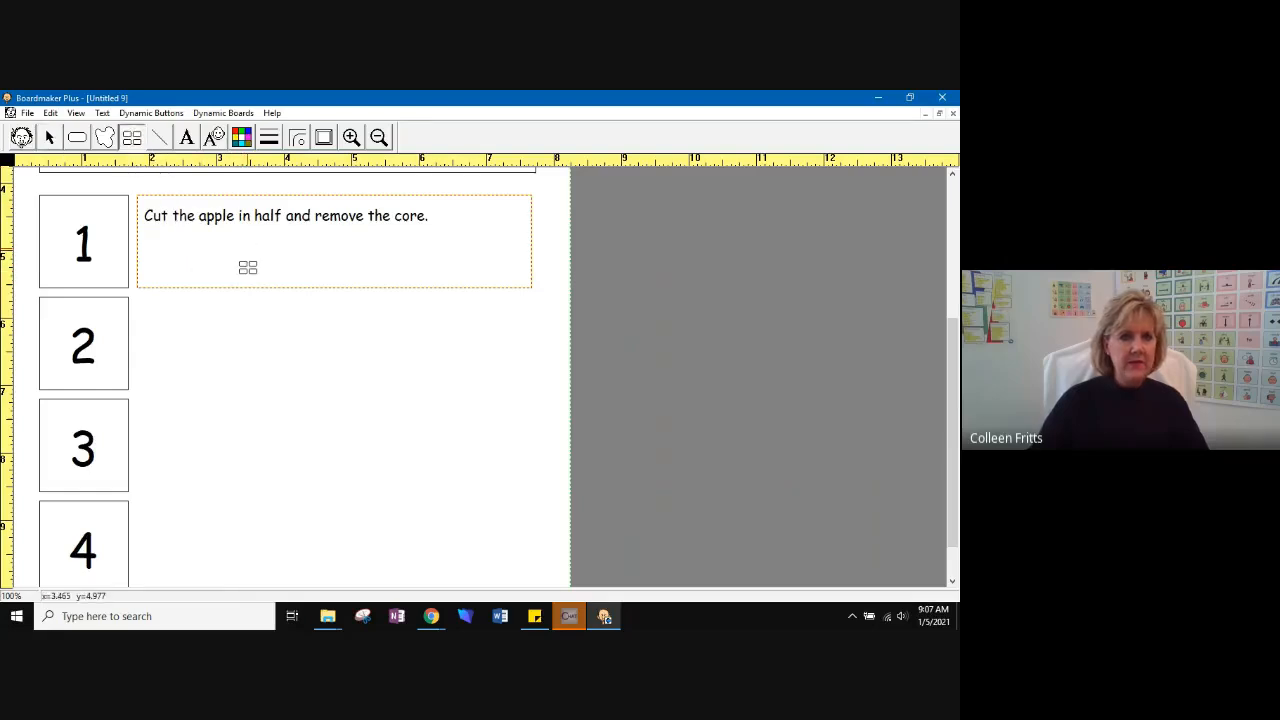
pyautogui.click(249, 320)
pyautogui.click(244, 420)
pyautogui.click(237, 525)
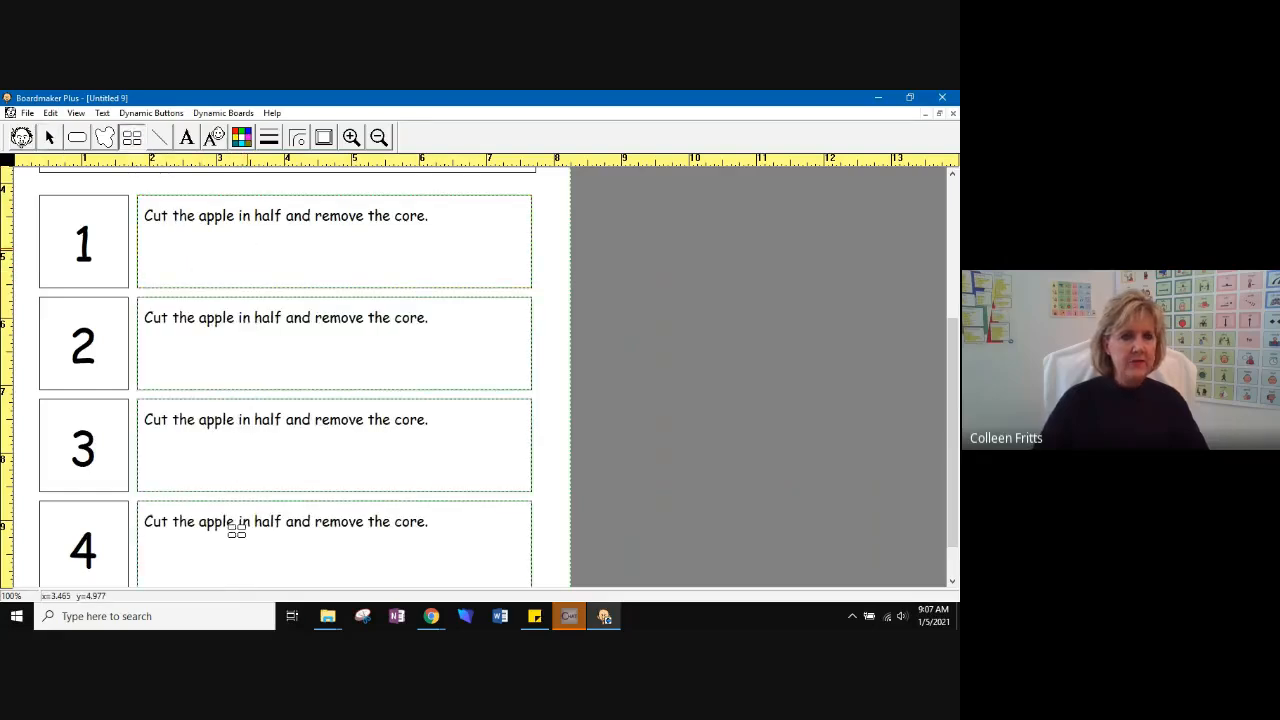
# Replace the sentence beside number 2 with "Spread peanut butter on top of the apple."
pyautogui.click(187, 137)
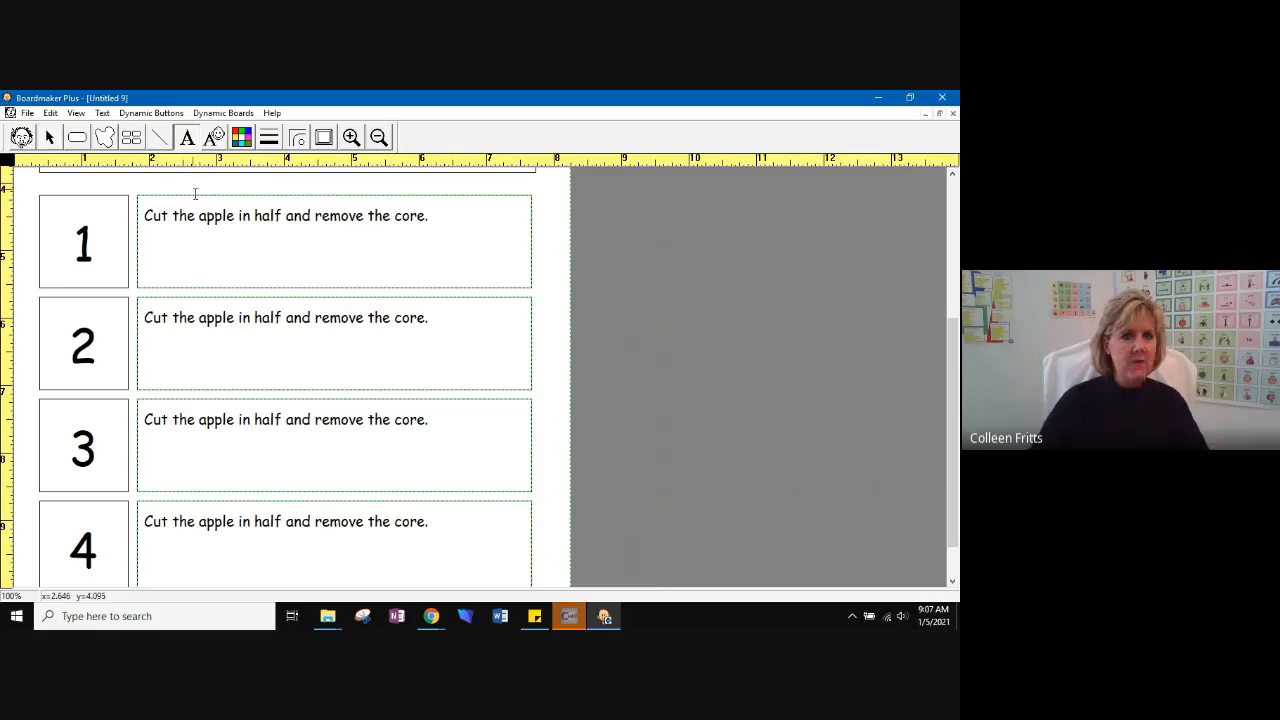
pyautogui.click(197, 317)
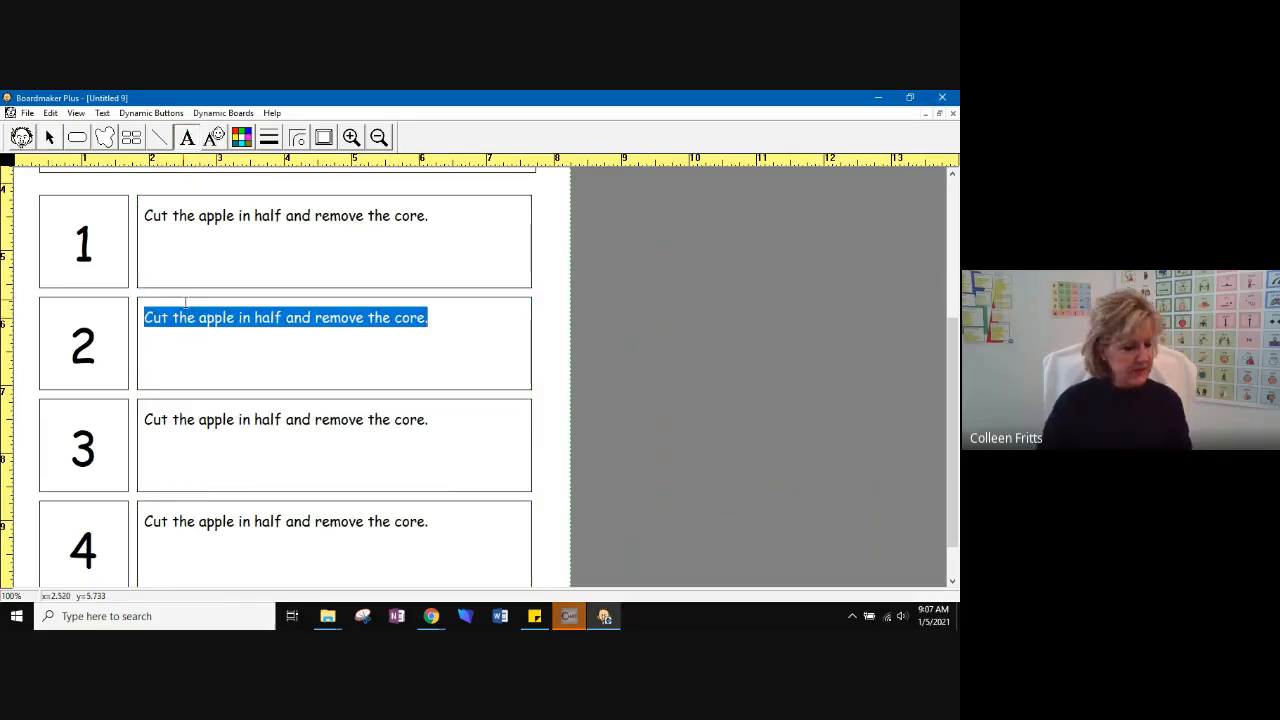
pyautogui.write('Spre')
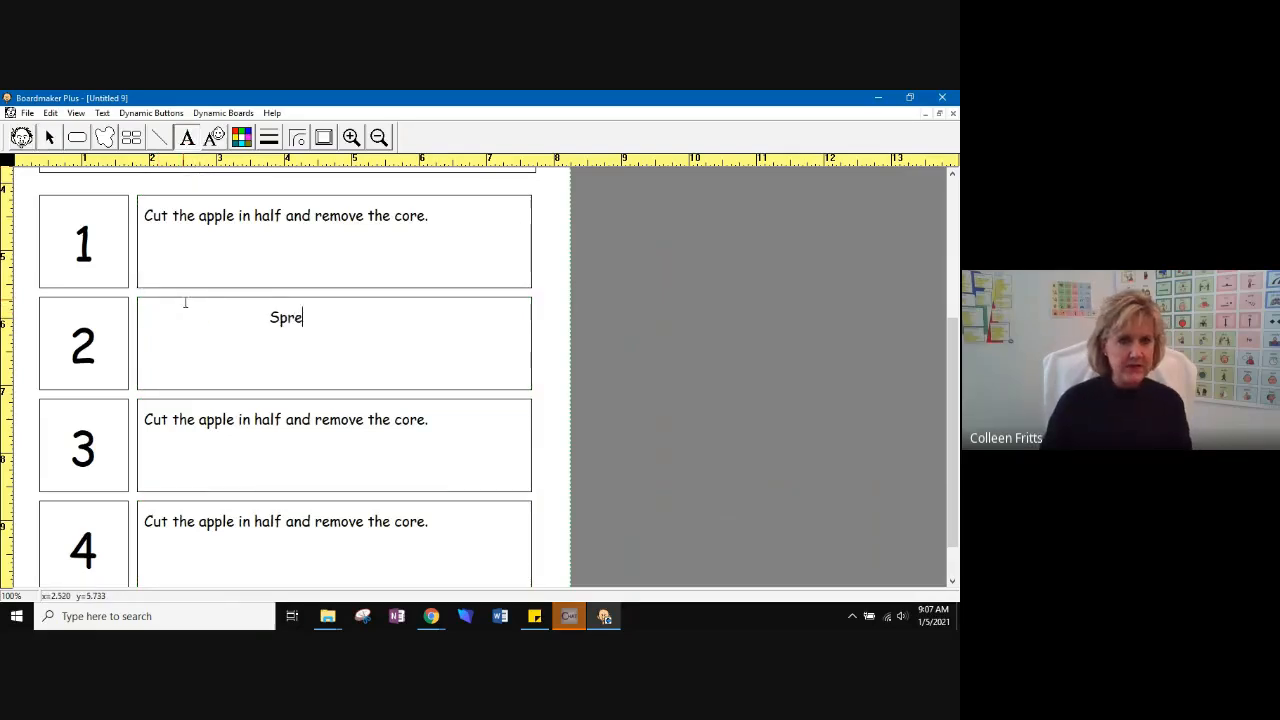
pyautogui.write('ad pea')
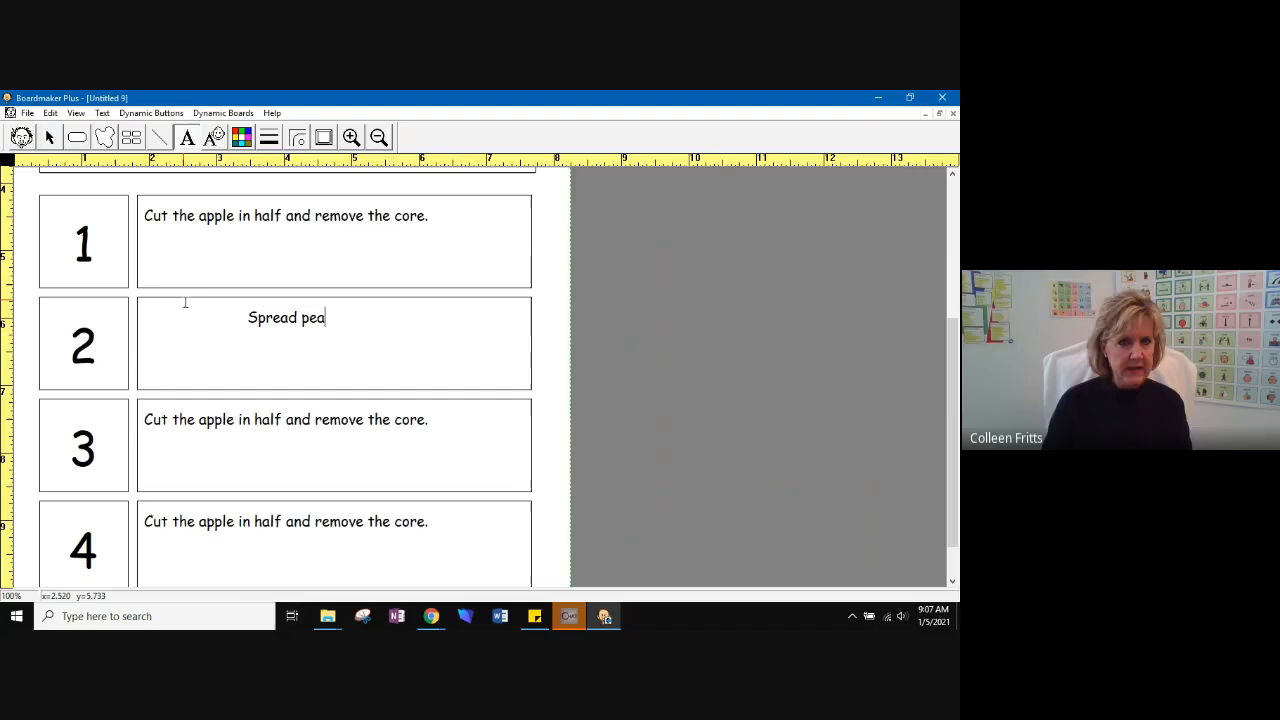
pyautogui.write('nut butter on top')
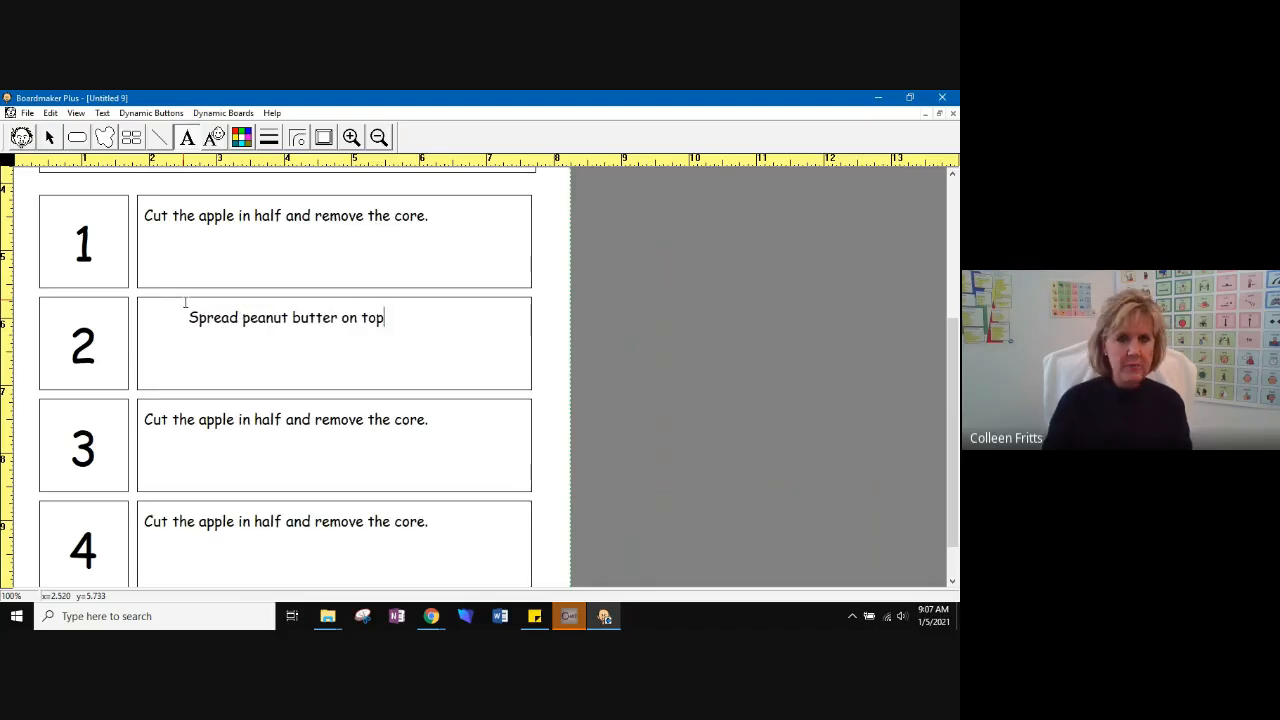
pyautogui.write(' of the apple.')
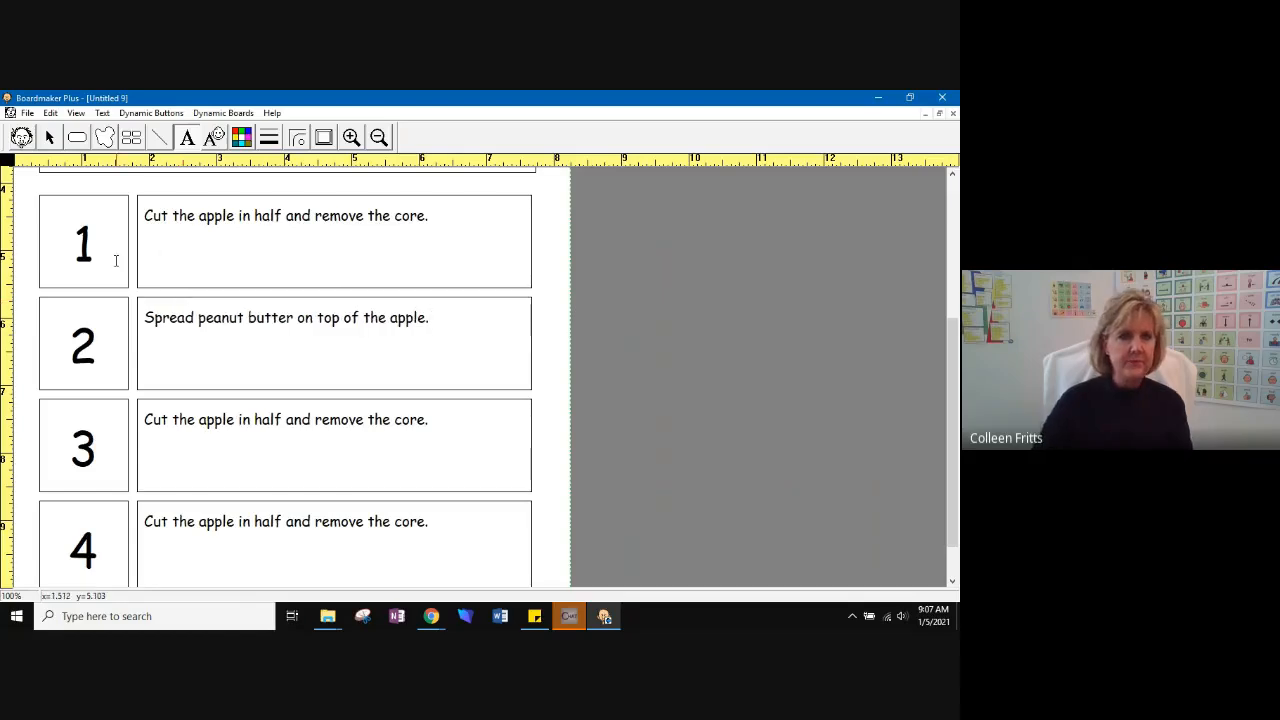
# Left-justify the sentence beside number 3 and replace it with "Sprinkle Rice Krispies on top of the peanut butter."
pyautogui.tripleClick(162, 420)
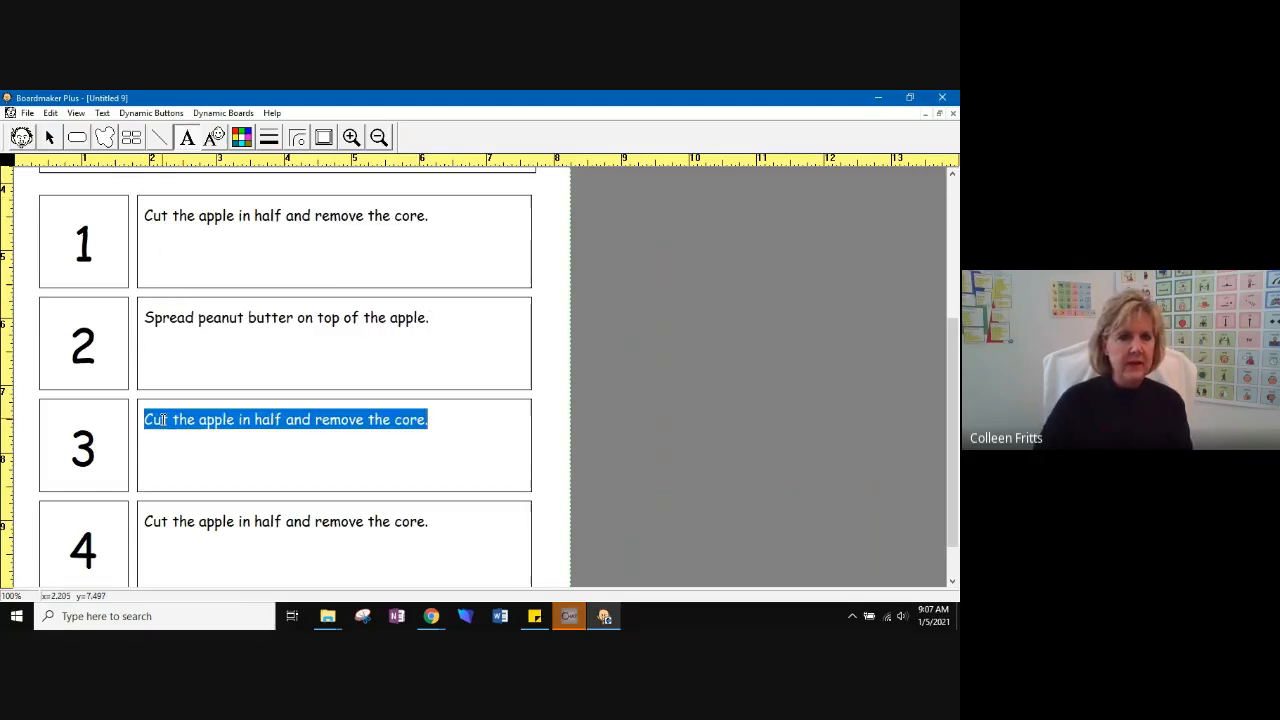
pyautogui.click(103, 114)
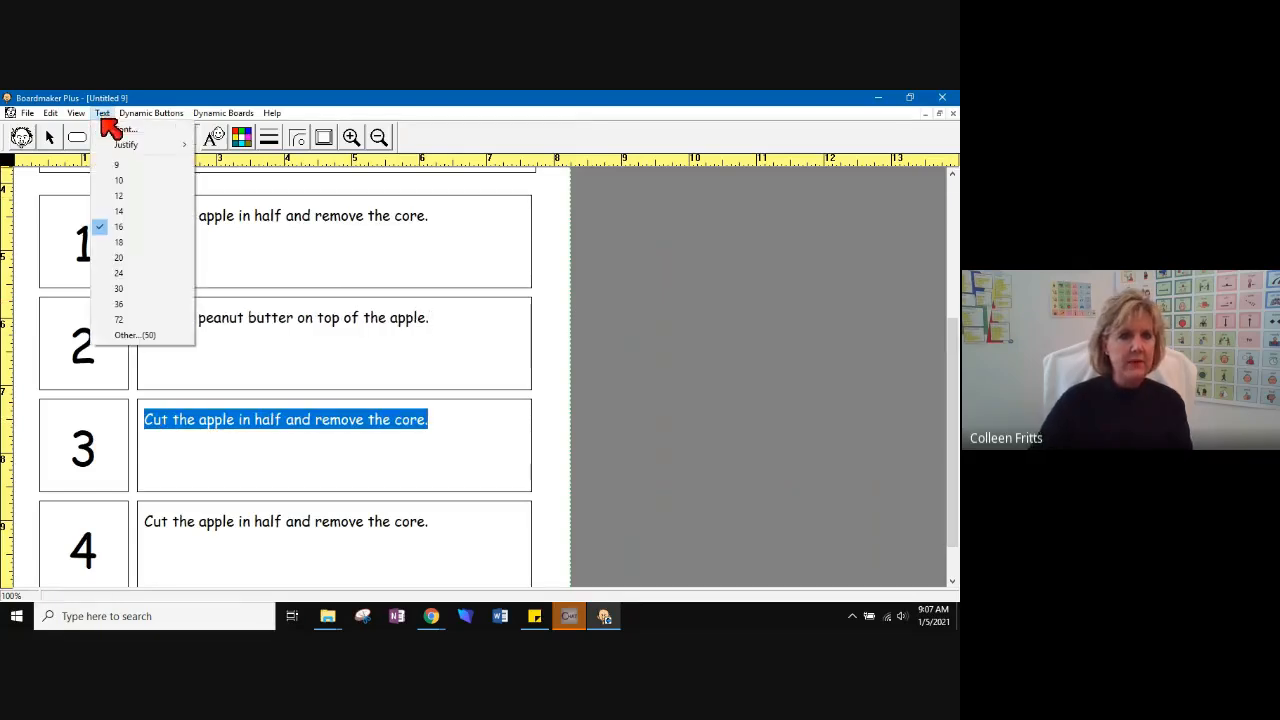
pyautogui.moveTo(108, 147)
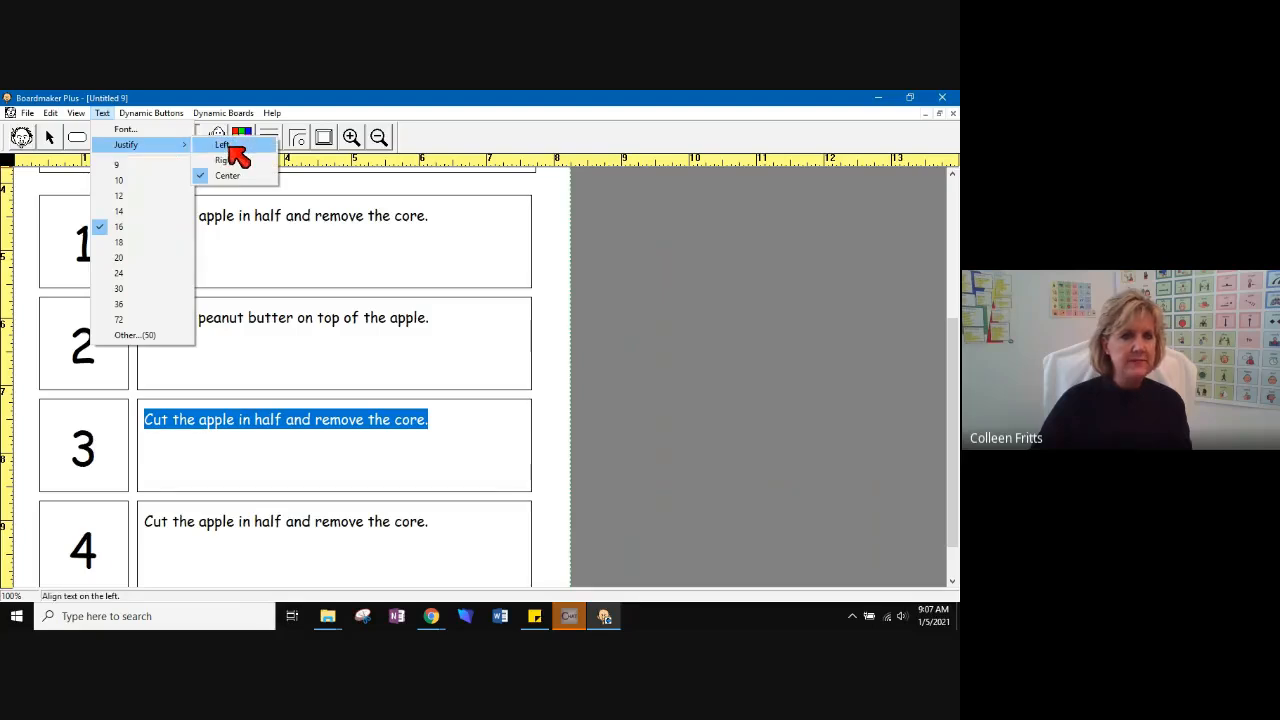
pyautogui.click(226, 146)
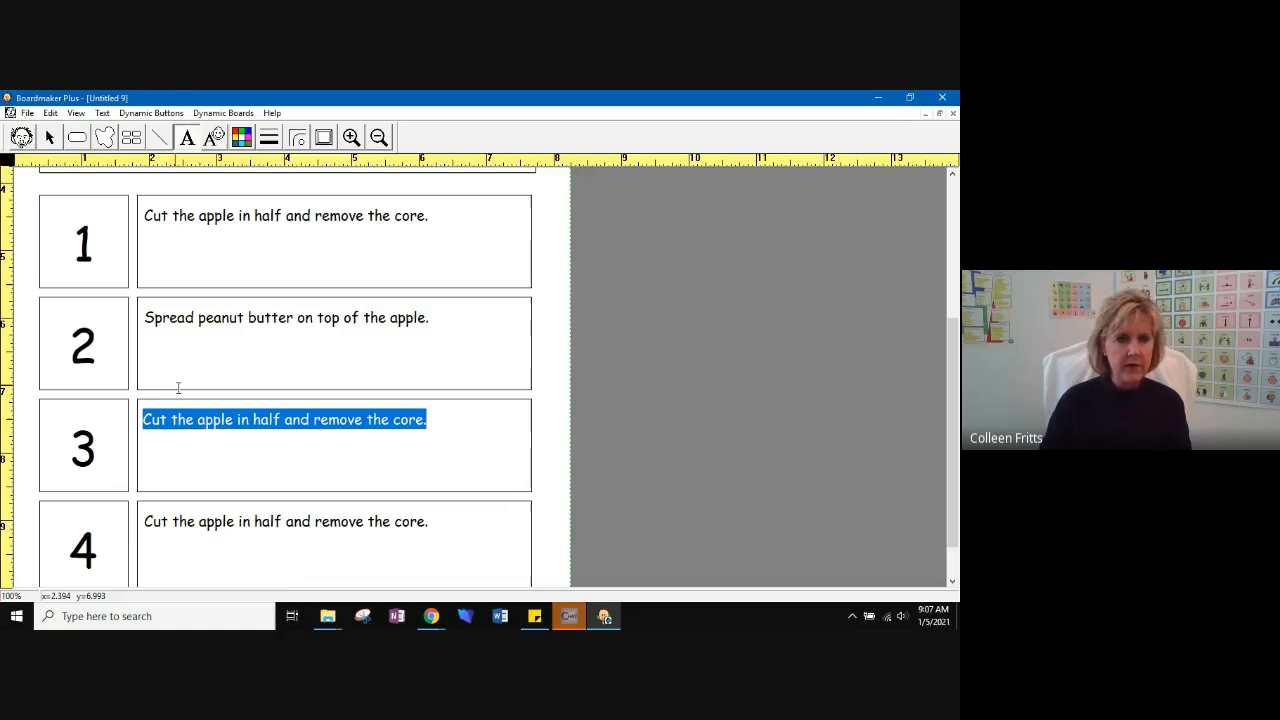
pyautogui.write('Spri')
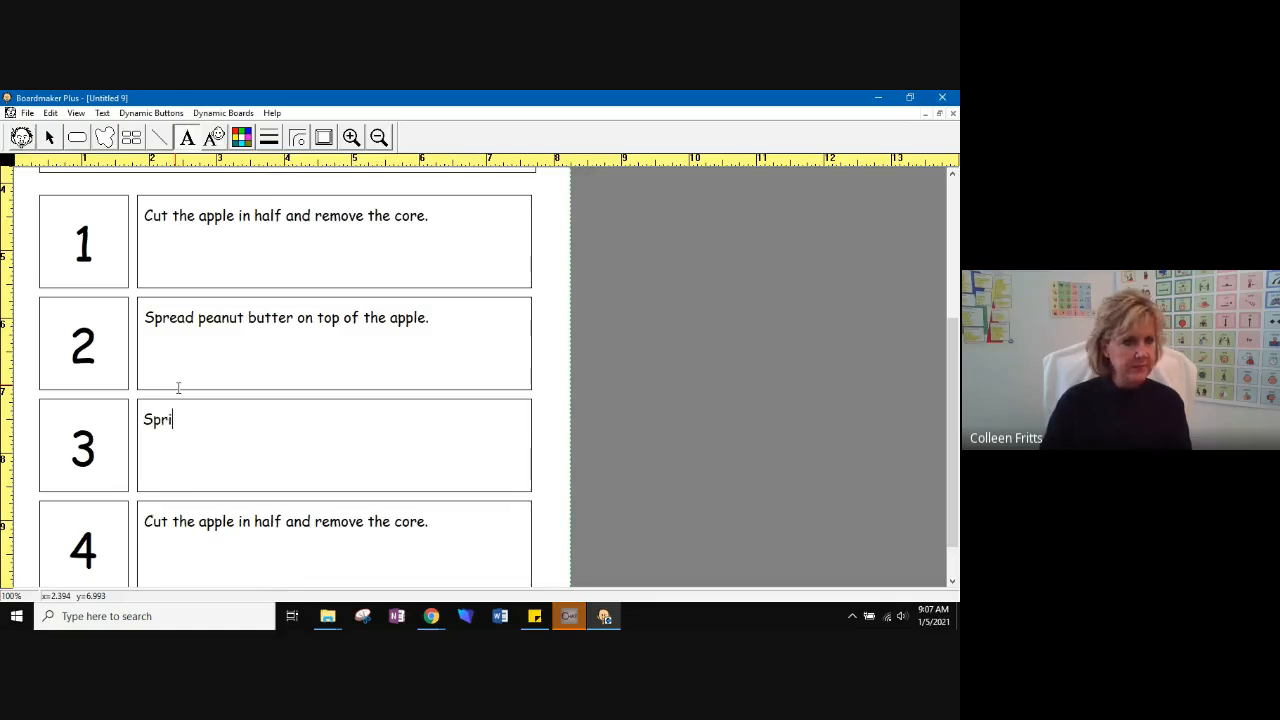
pyautogui.write('nkle ')
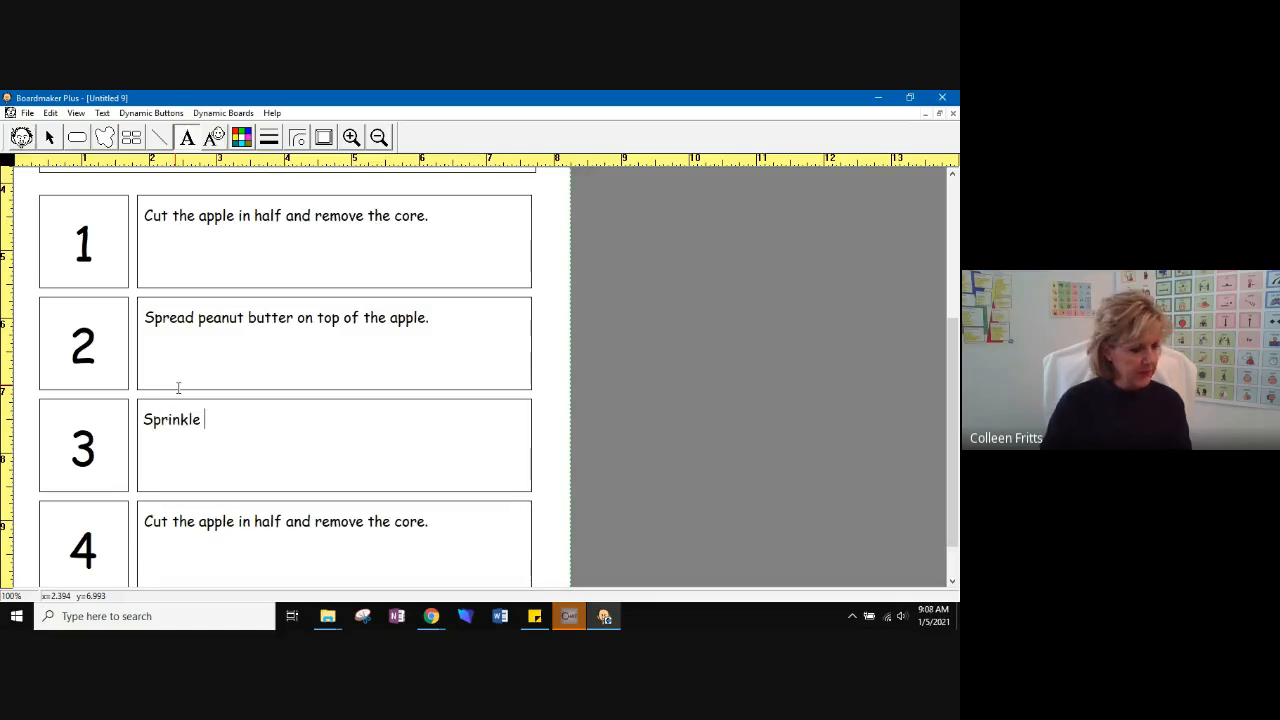
pyautogui.write('Rice Kris')
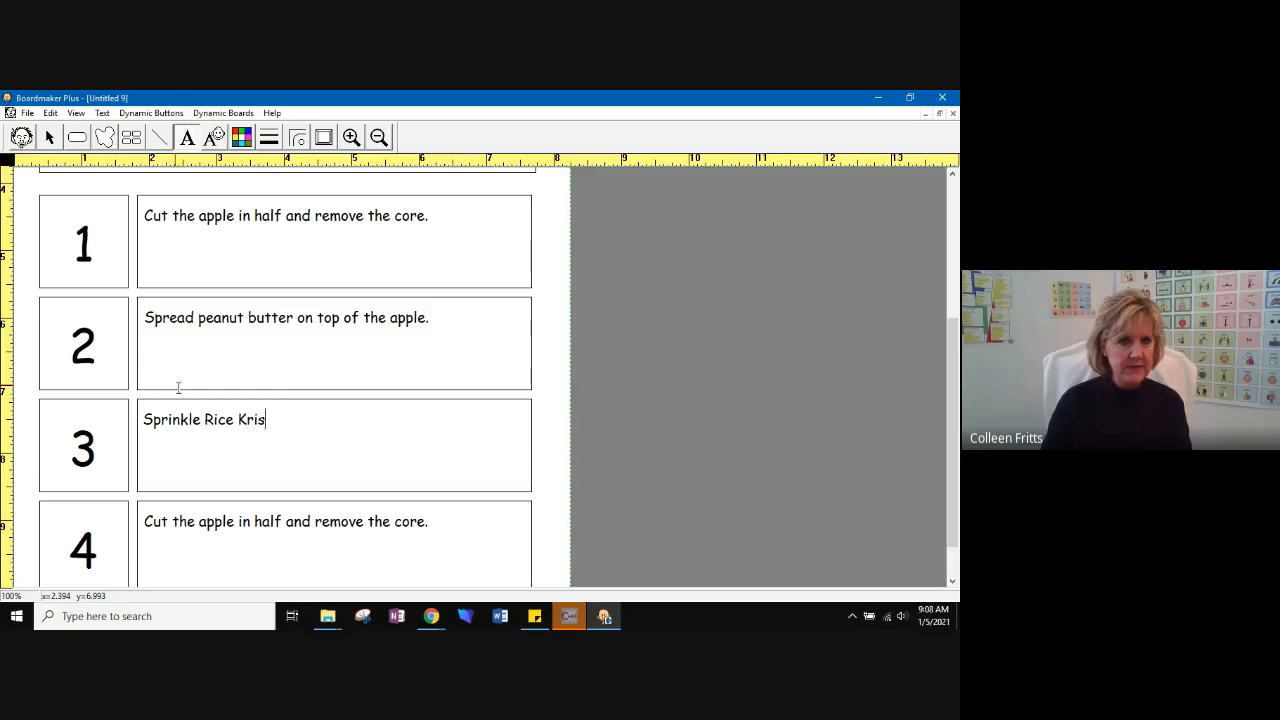
pyautogui.write('pies on')
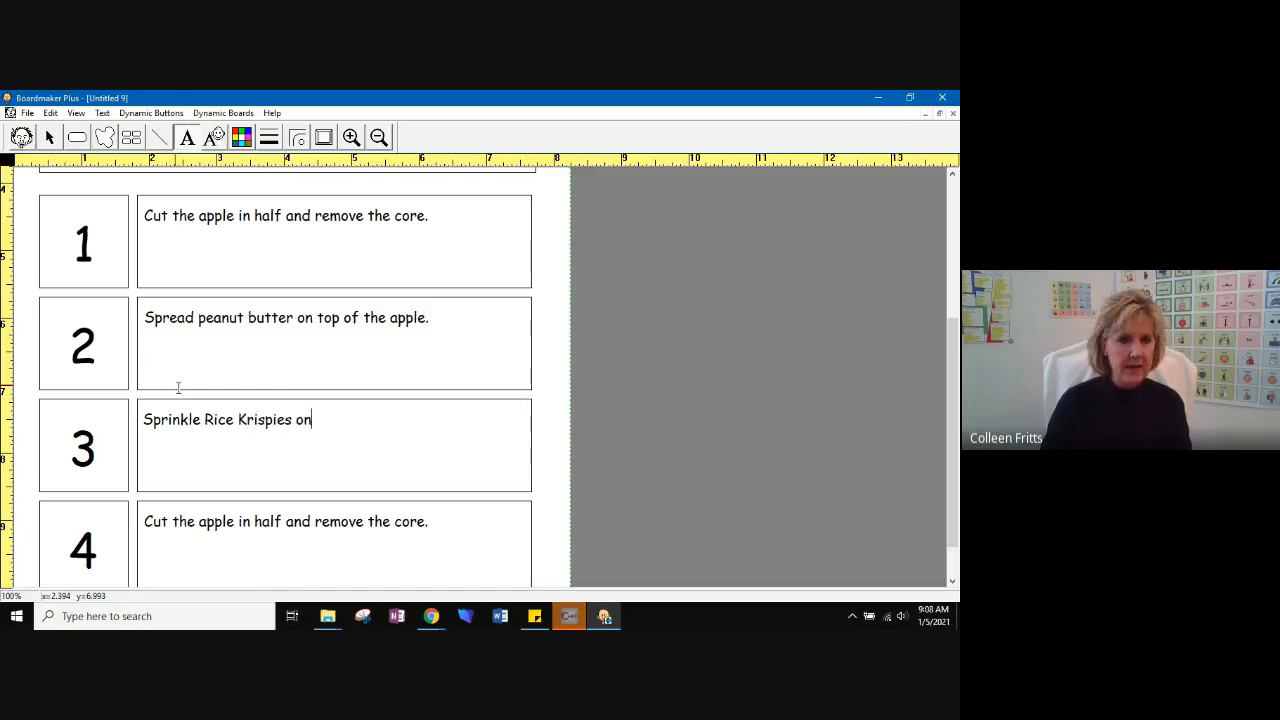
pyautogui.write(' top of the')
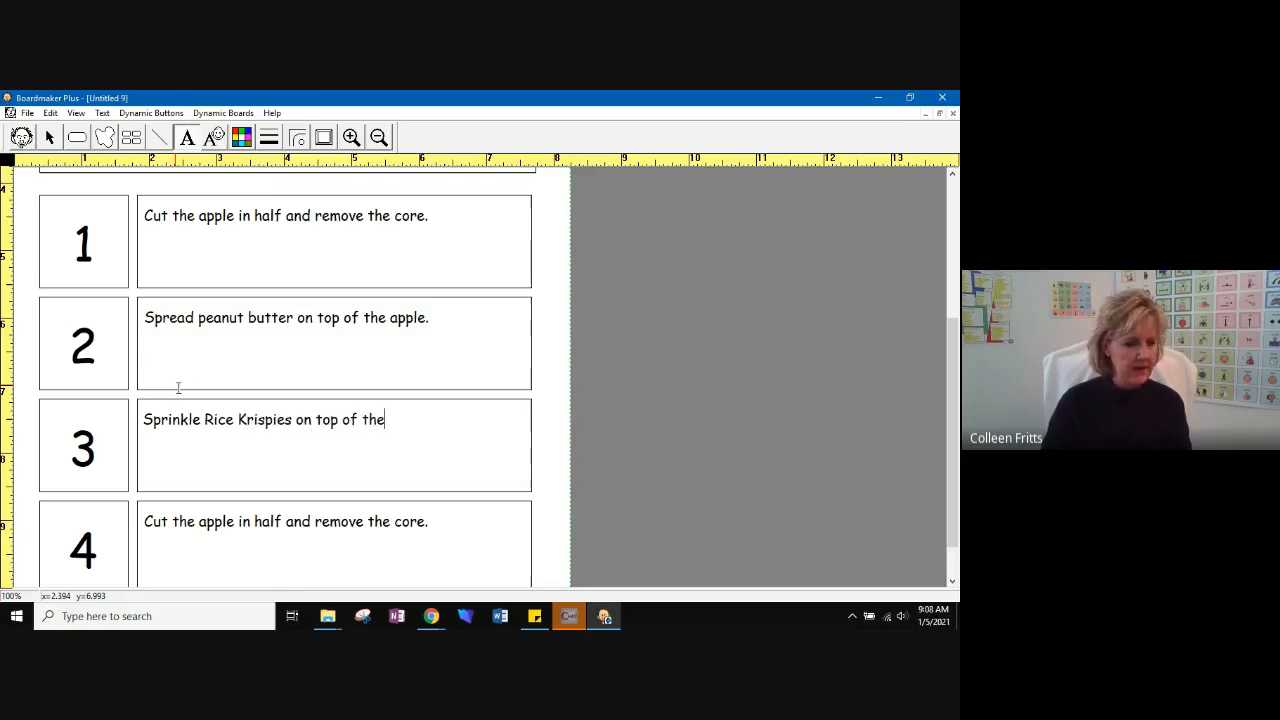
pyautogui.write(' peanut ')
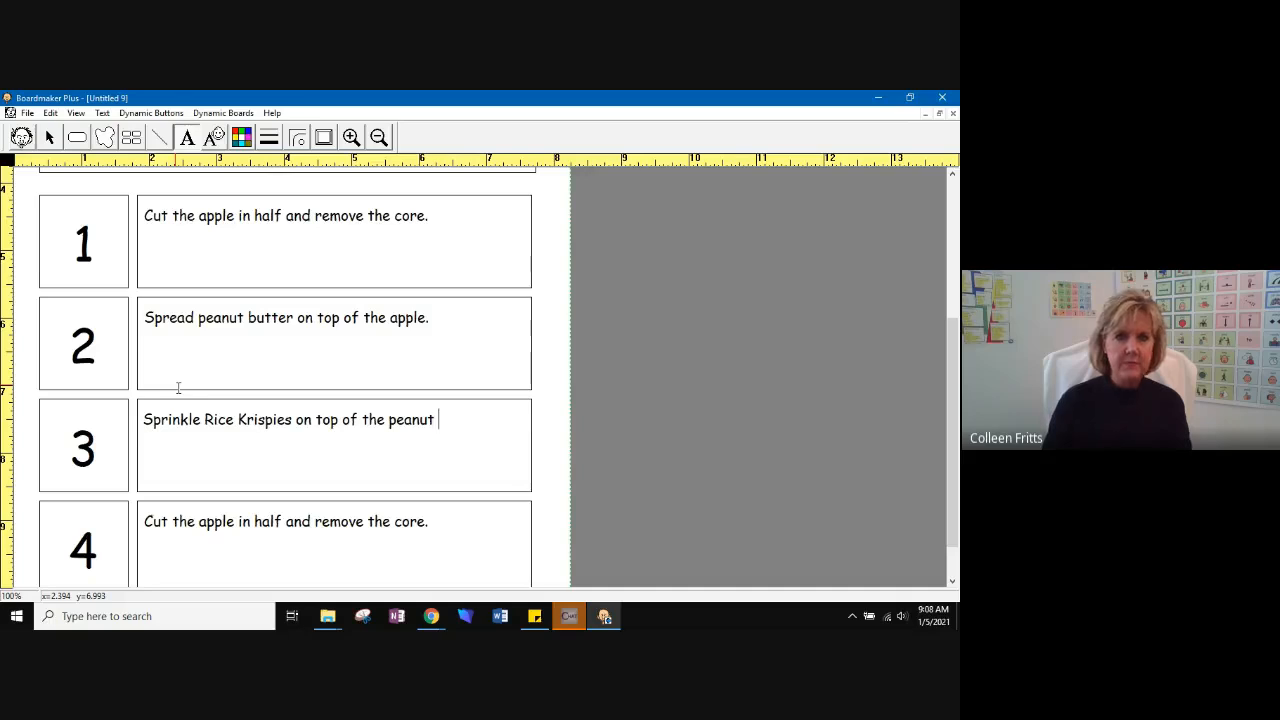
pyautogui.write('butter.')
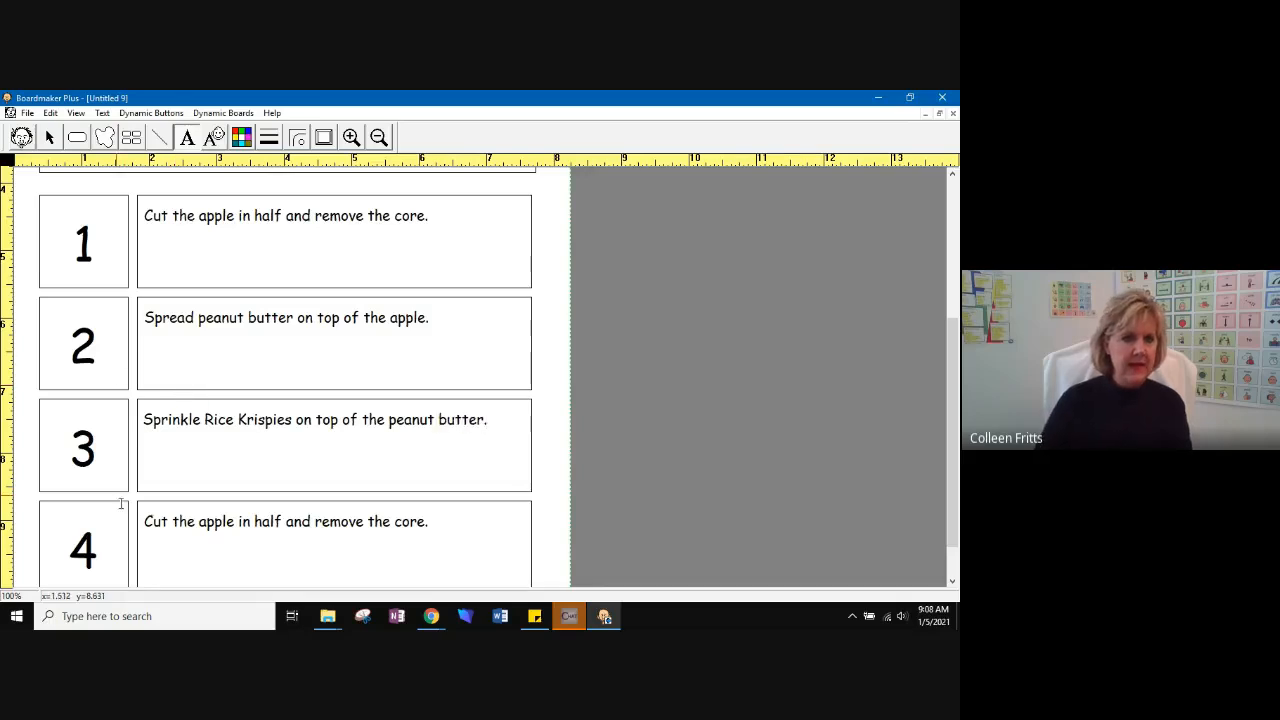
# Replace the sentence beside number 4 with "Cut a sail for your boat from a thick slice of cheese and attach with a toothpick."
pyautogui.tripleClick(168, 521)
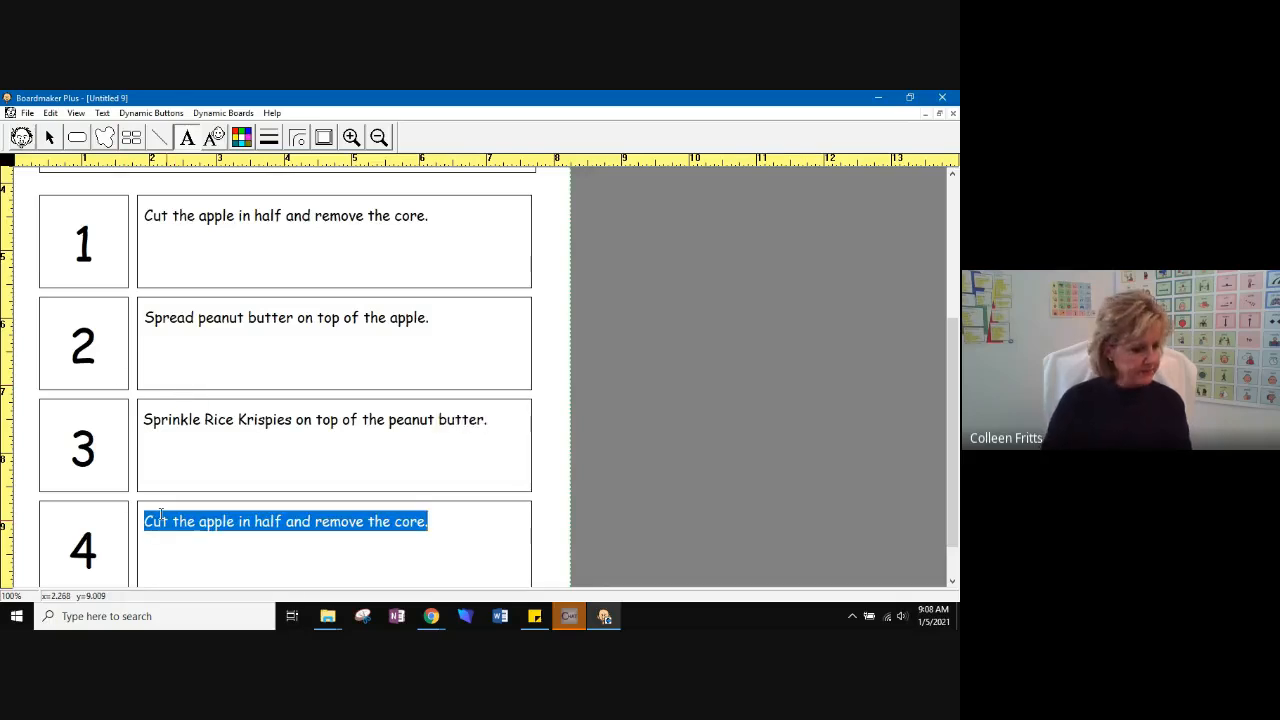
pyautogui.write('Cut a si')
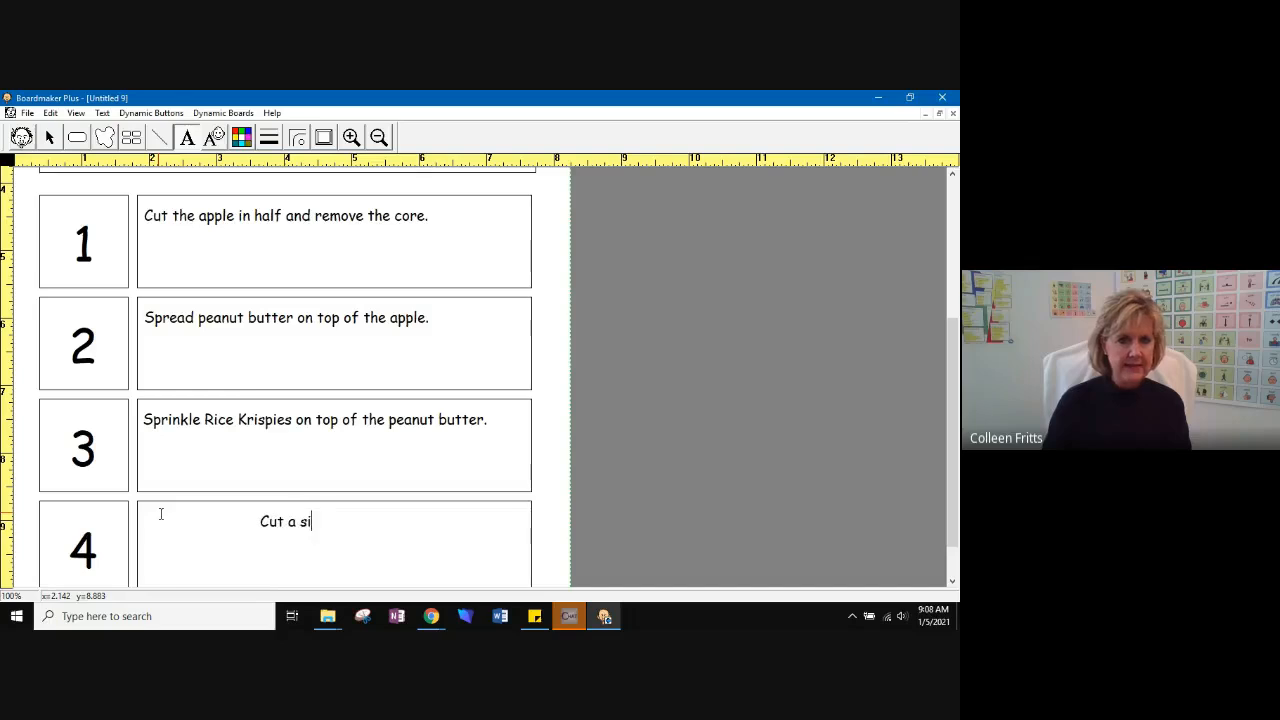
pyautogui.press('BackSpace')
pyautogui.press('BackSpace')
pyautogui.write('a')
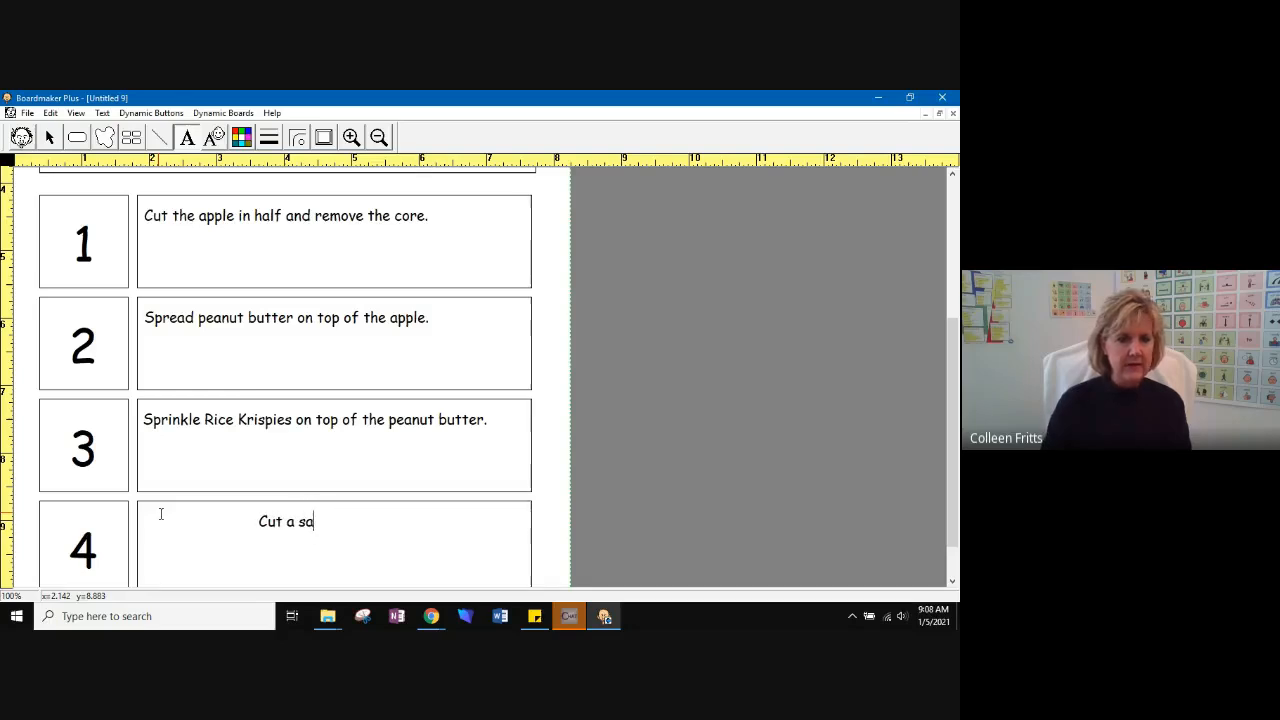
pyautogui.write('il for yo8ur')
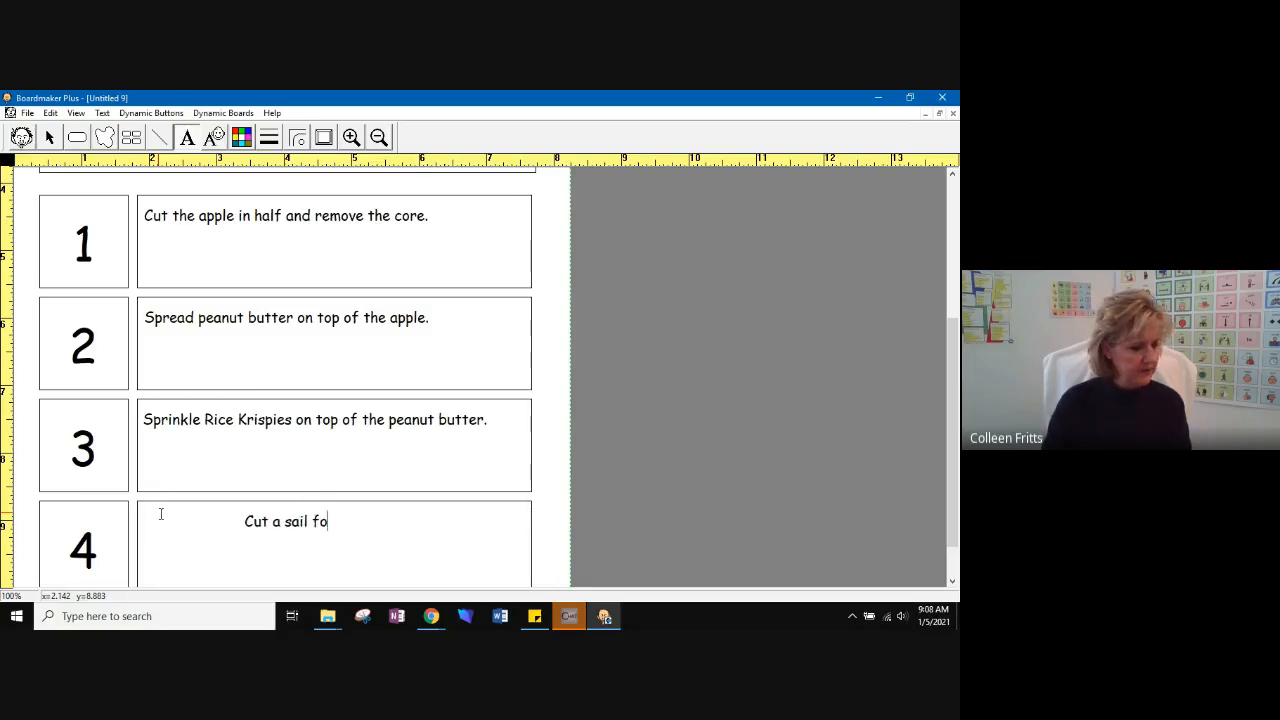
pyautogui.press('BackSpace')
pyautogui.press('BackSpace')
pyautogui.press('BackSpace')
pyautogui.write('u')
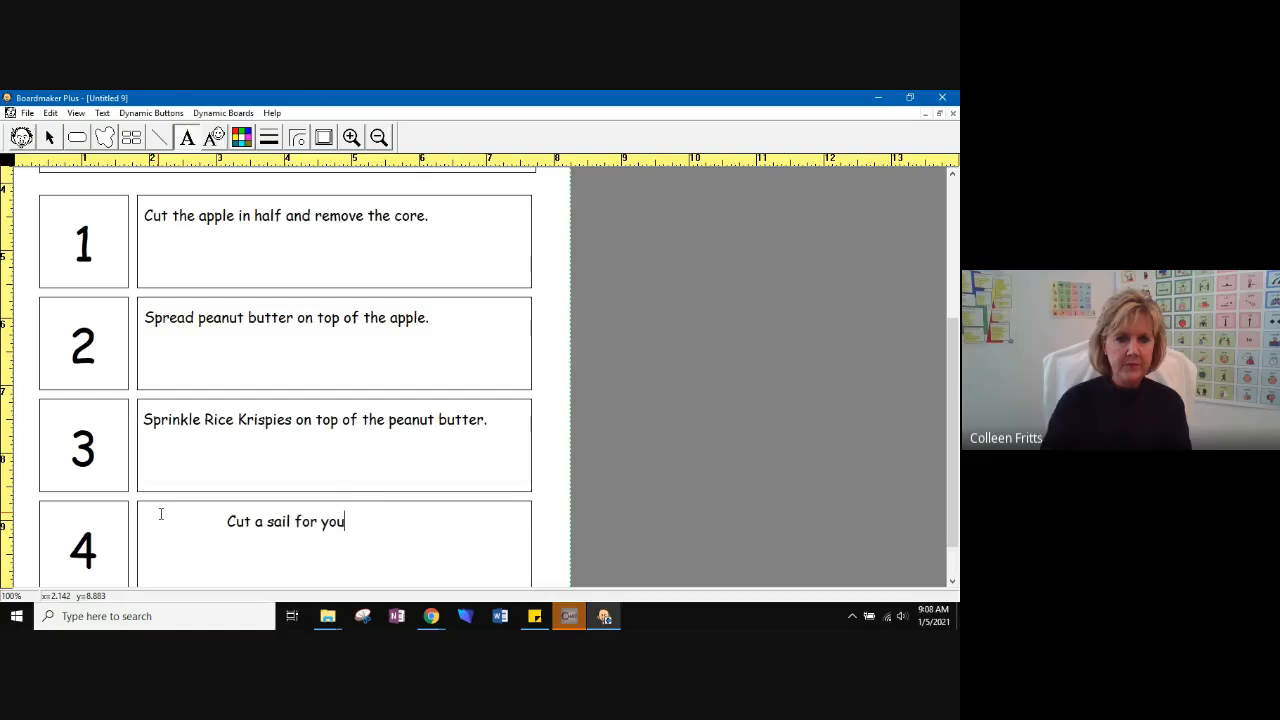
pyautogui.write('r boat')
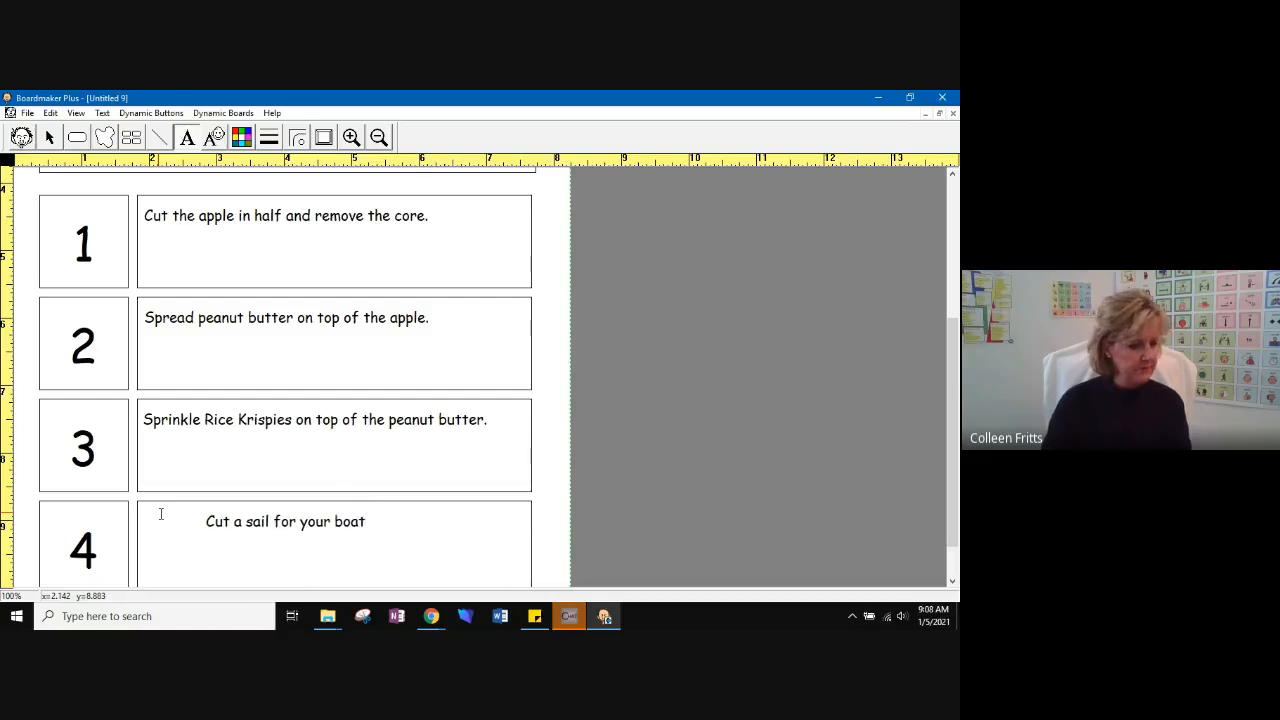
pyautogui.write(' from ')
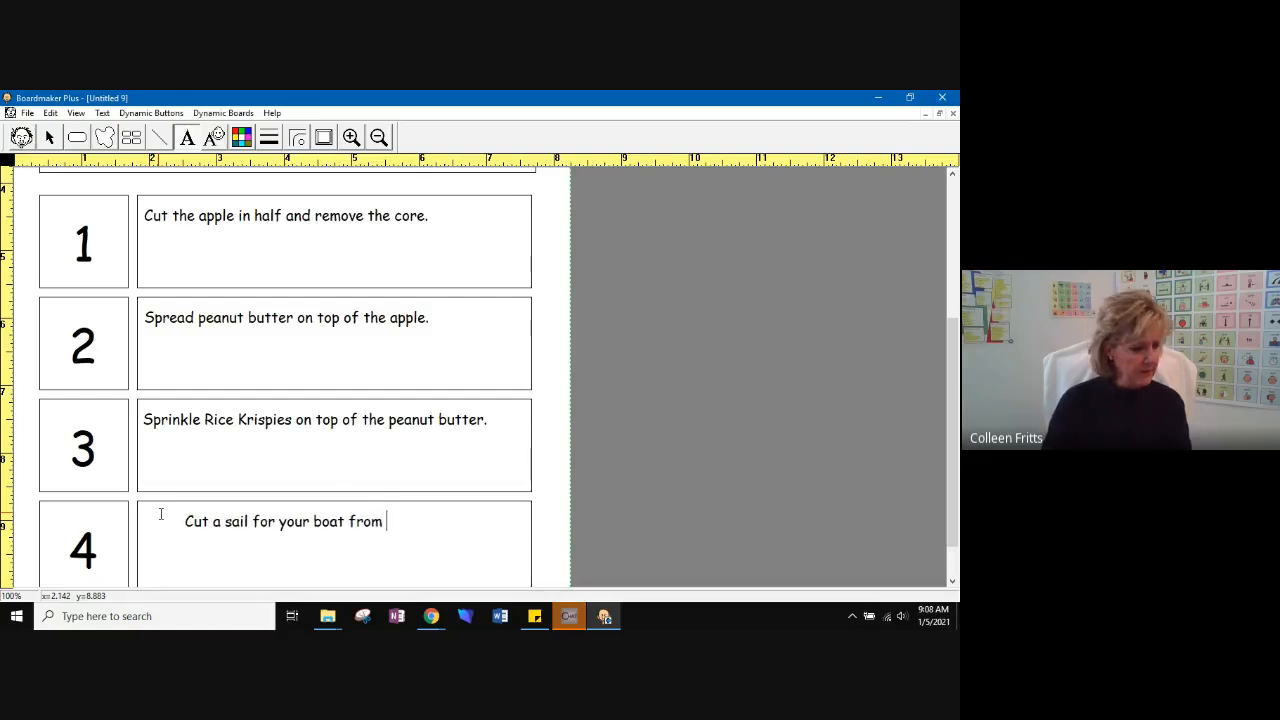
pyautogui.write('a thick slic')
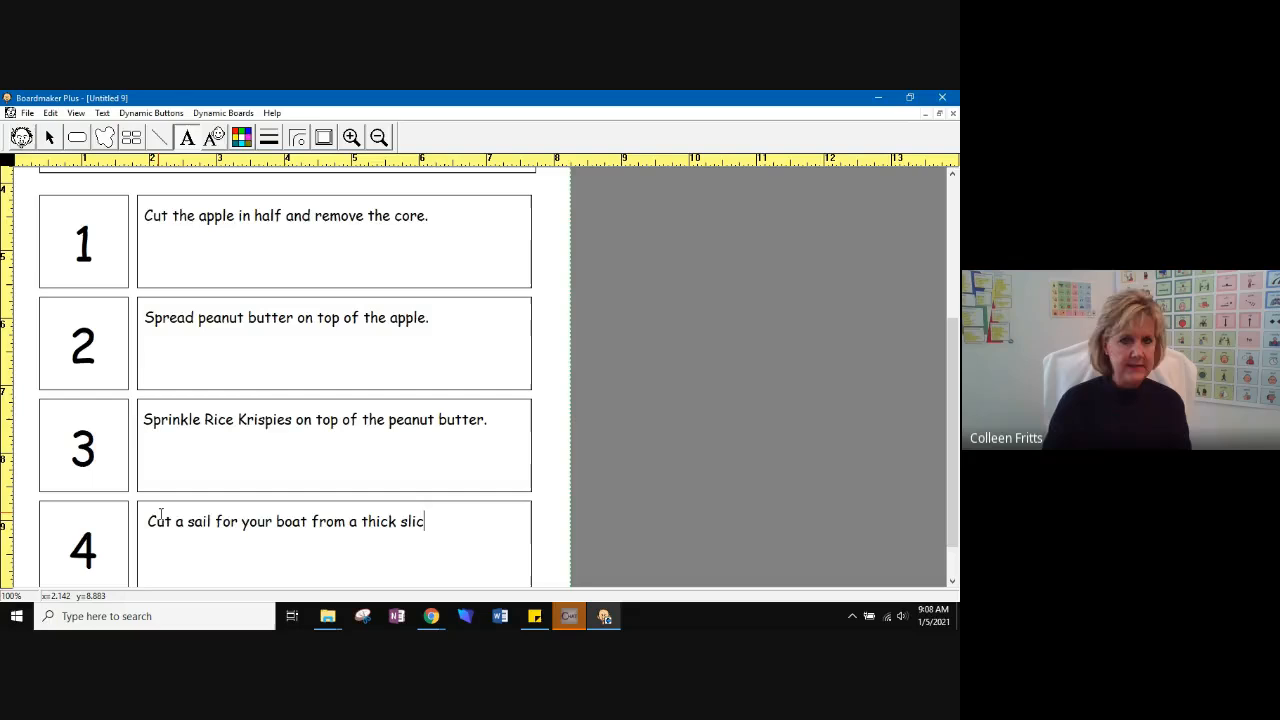
pyautogui.write('e of ch')
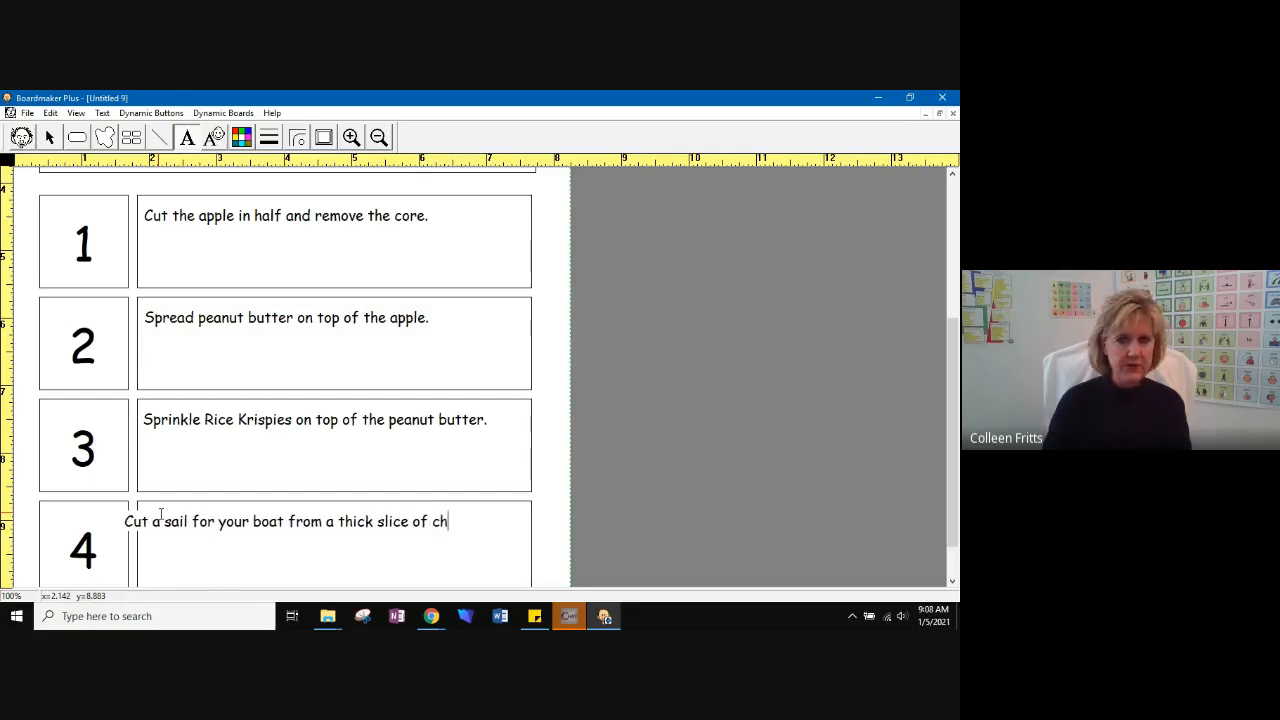
pyautogui.write('eese and ')
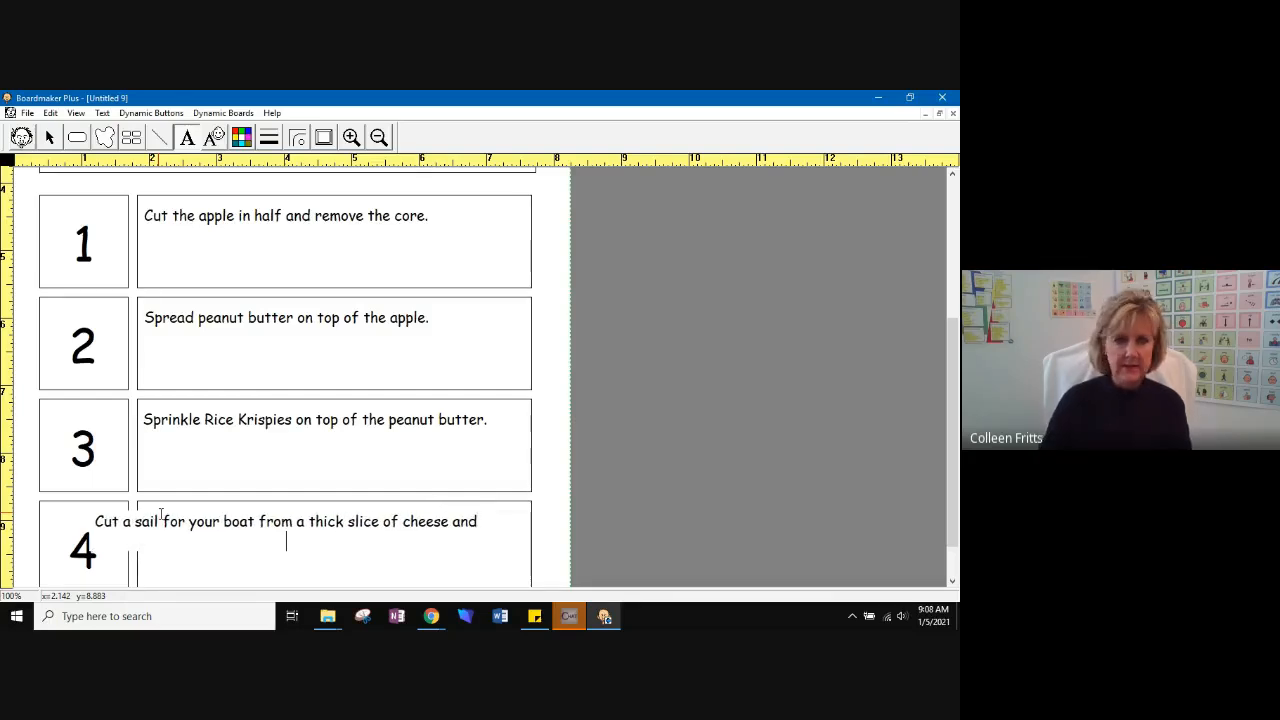
pyautogui.write('attach')
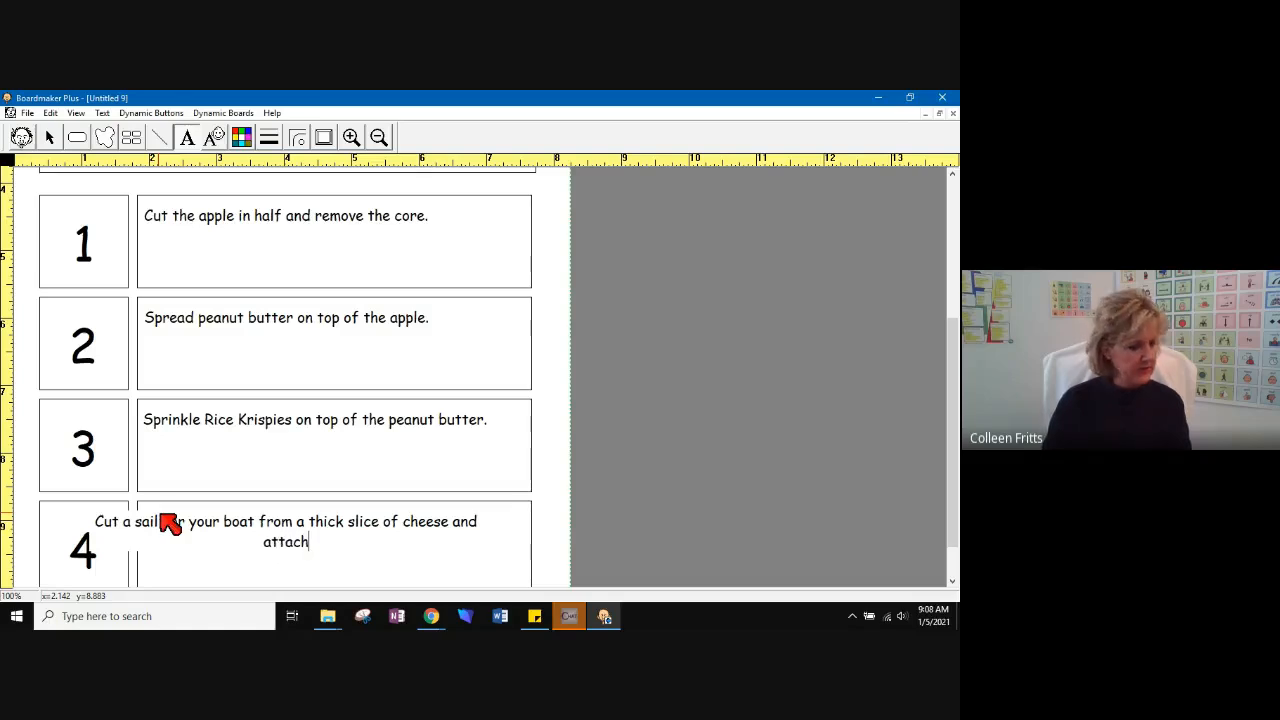
pyautogui.write(' with a ')
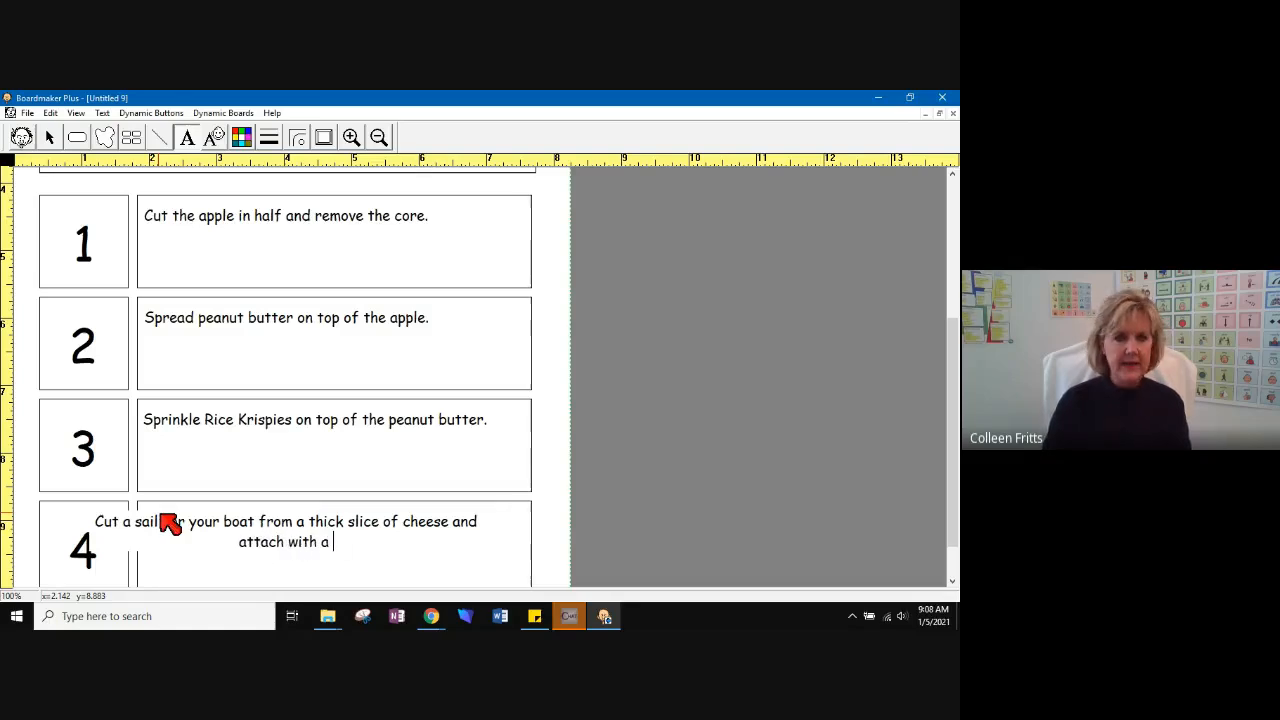
pyautogui.write('toothpick.')
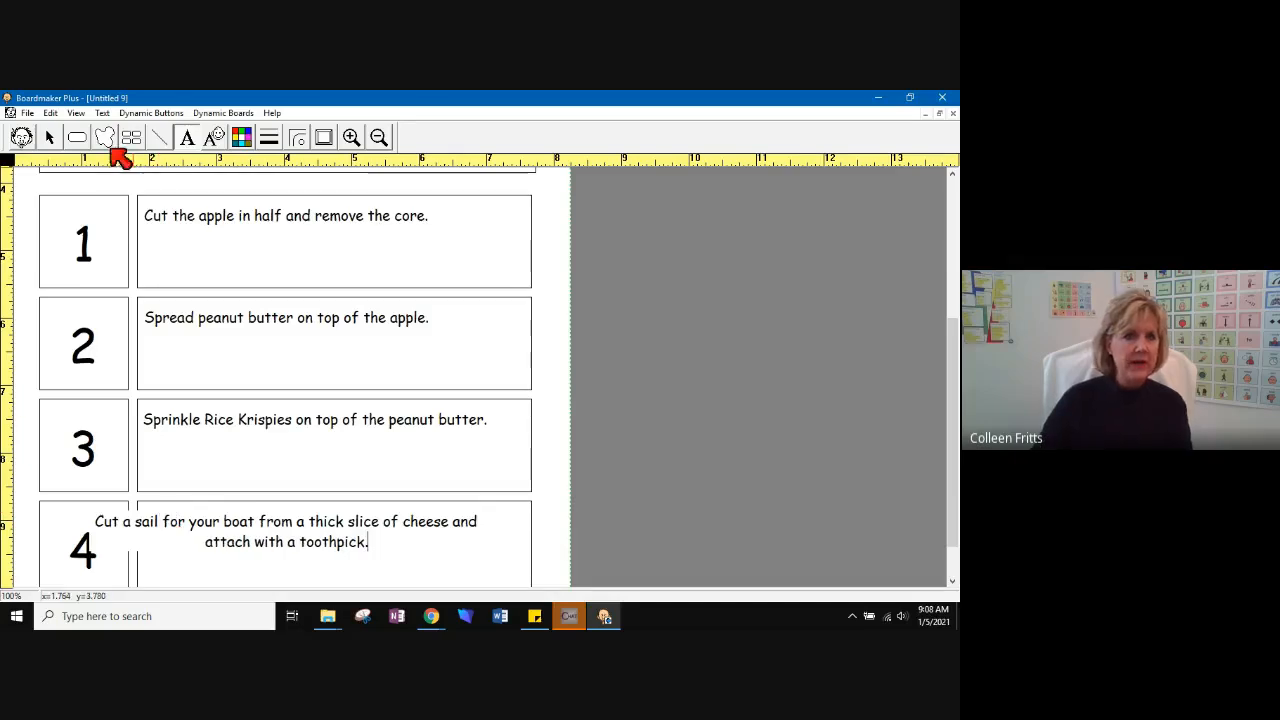
# Left-justify the two-line sentence beside number 4 and move it inside its wide button
pyautogui.click(102, 113)
pyautogui.moveTo(101, 150)
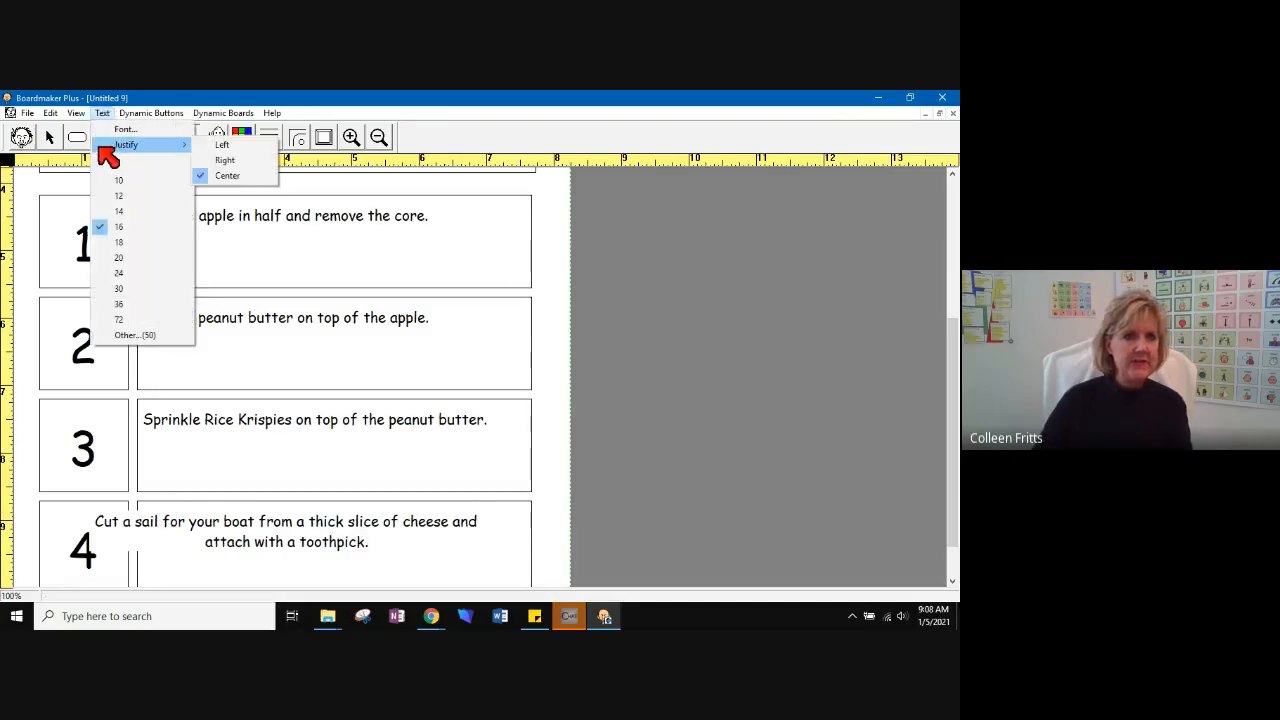
pyautogui.click(238, 145)
pyautogui.click(49, 137)
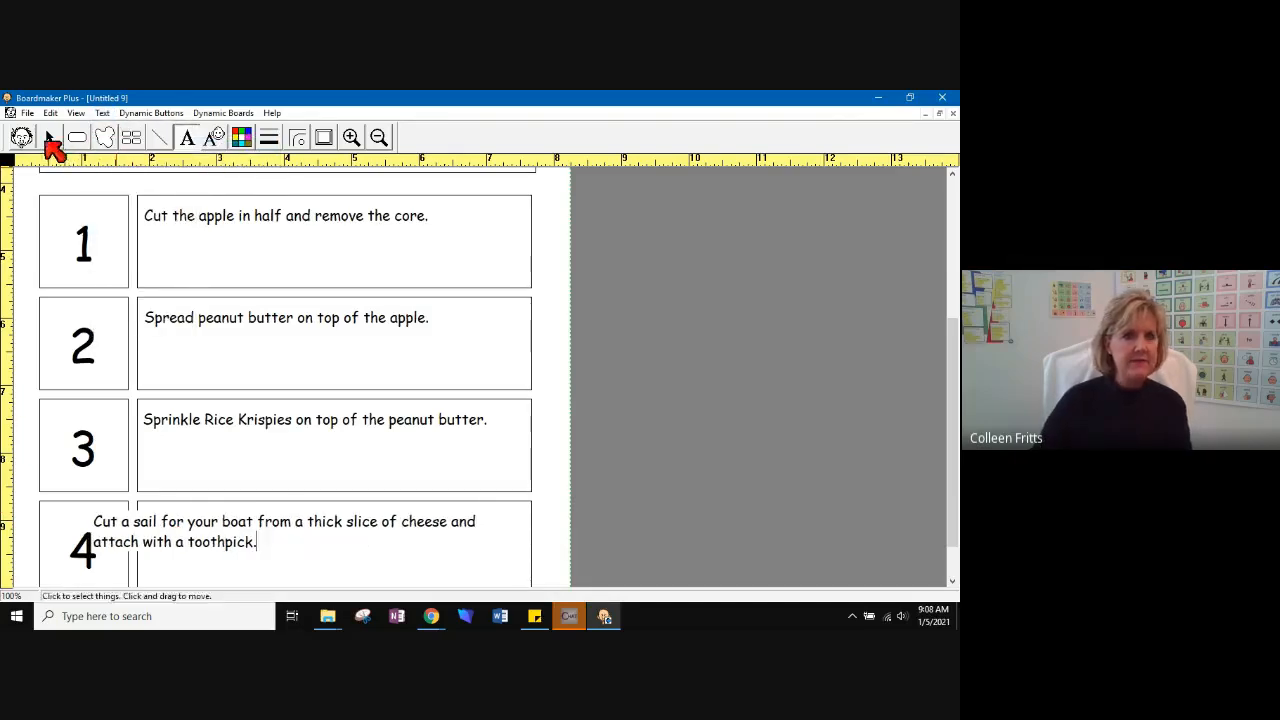
pyautogui.click(150, 524)
pyautogui.moveTo(148, 522); pyautogui.dragTo(195, 519)
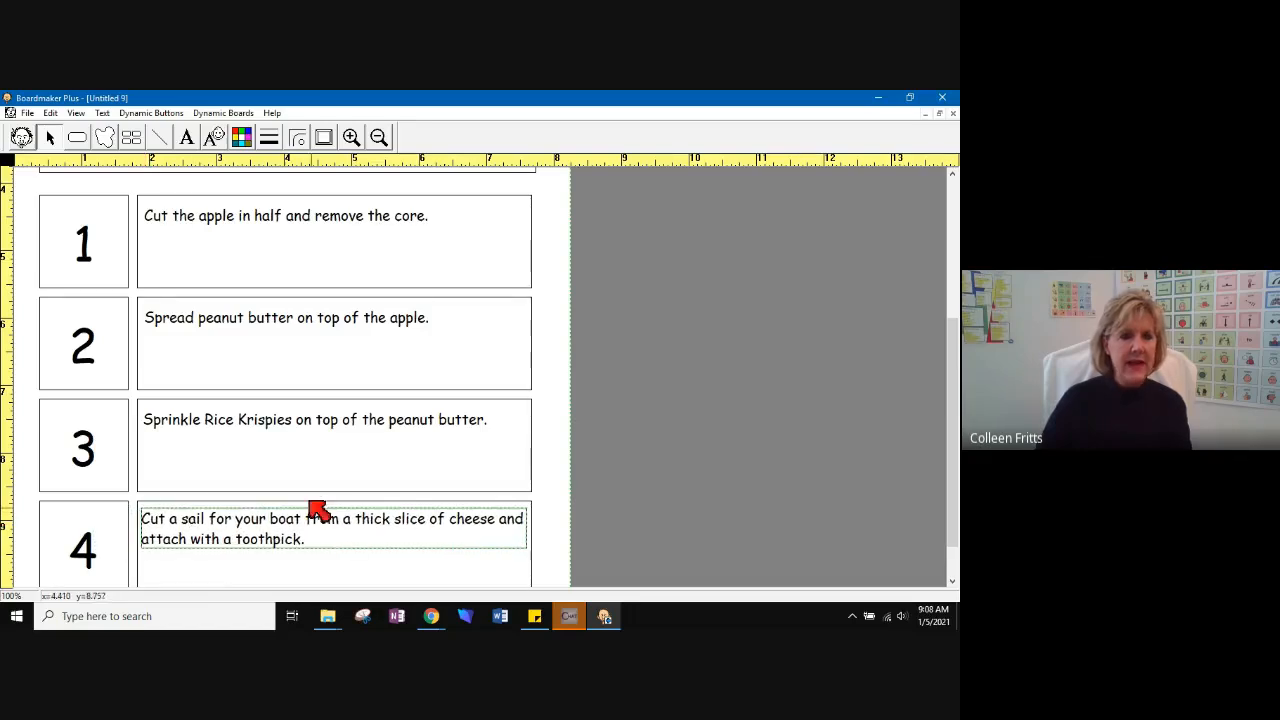
# Add the title text "Max's Apple Boat" in the blank space above the wide header button
pyautogui.click(78, 114)
pyautogui.click(95, 176)
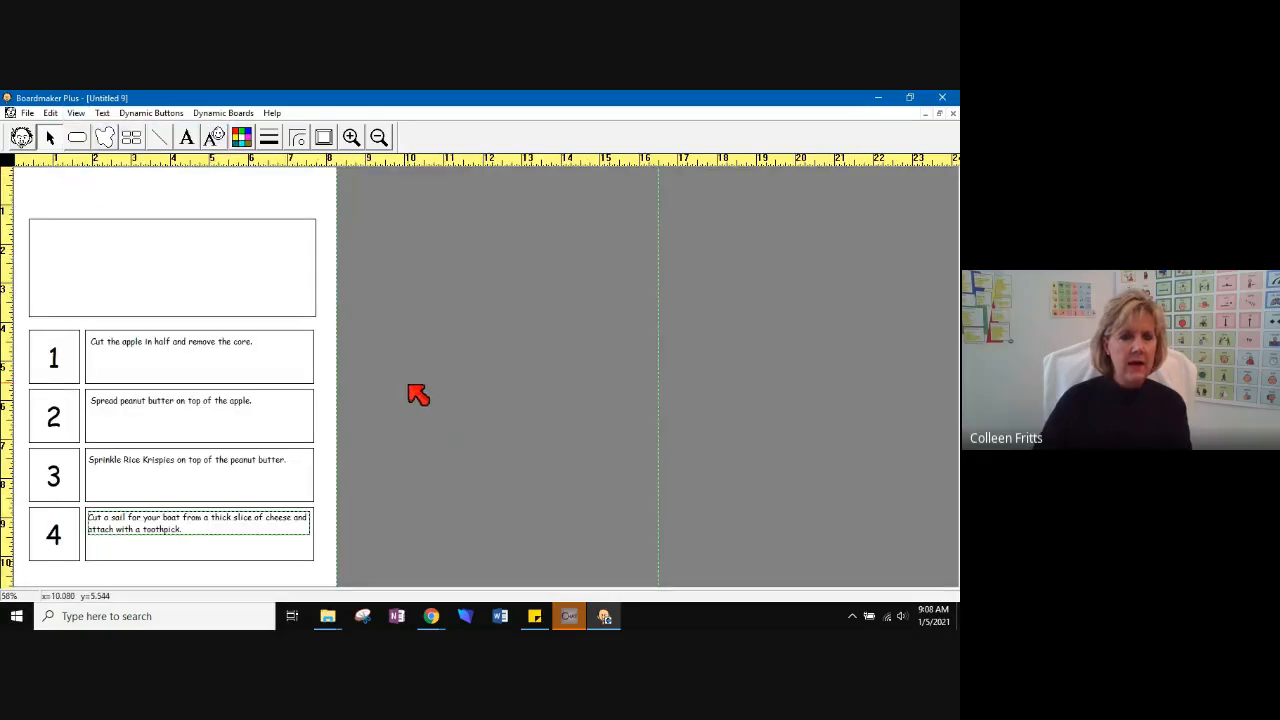
pyautogui.click(418, 394)
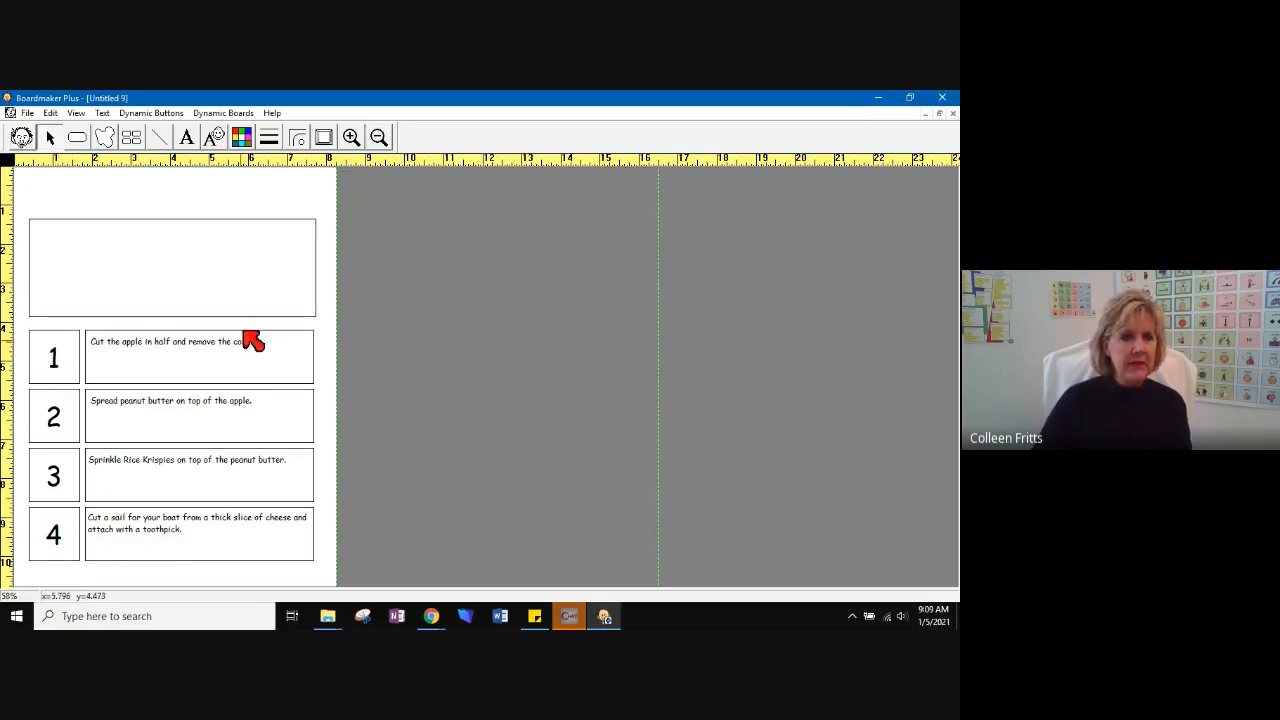
pyautogui.click(184, 140)
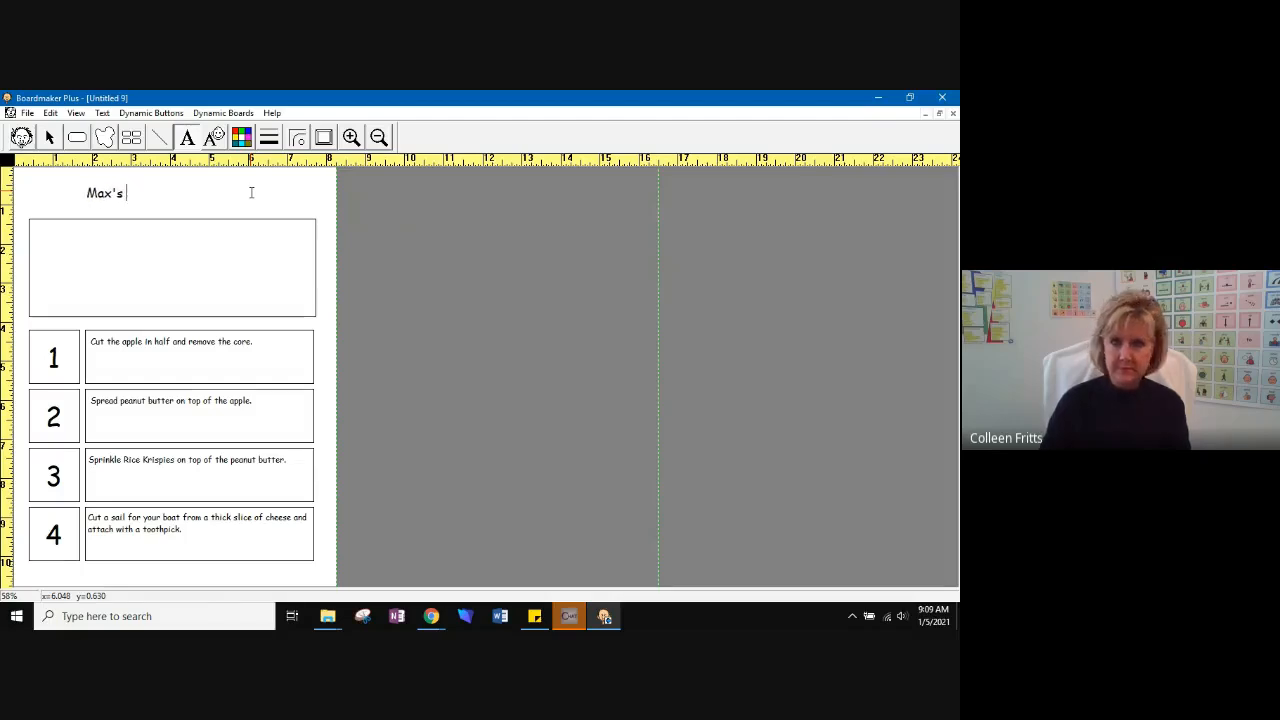
pyautogui.write('Apple Boat')
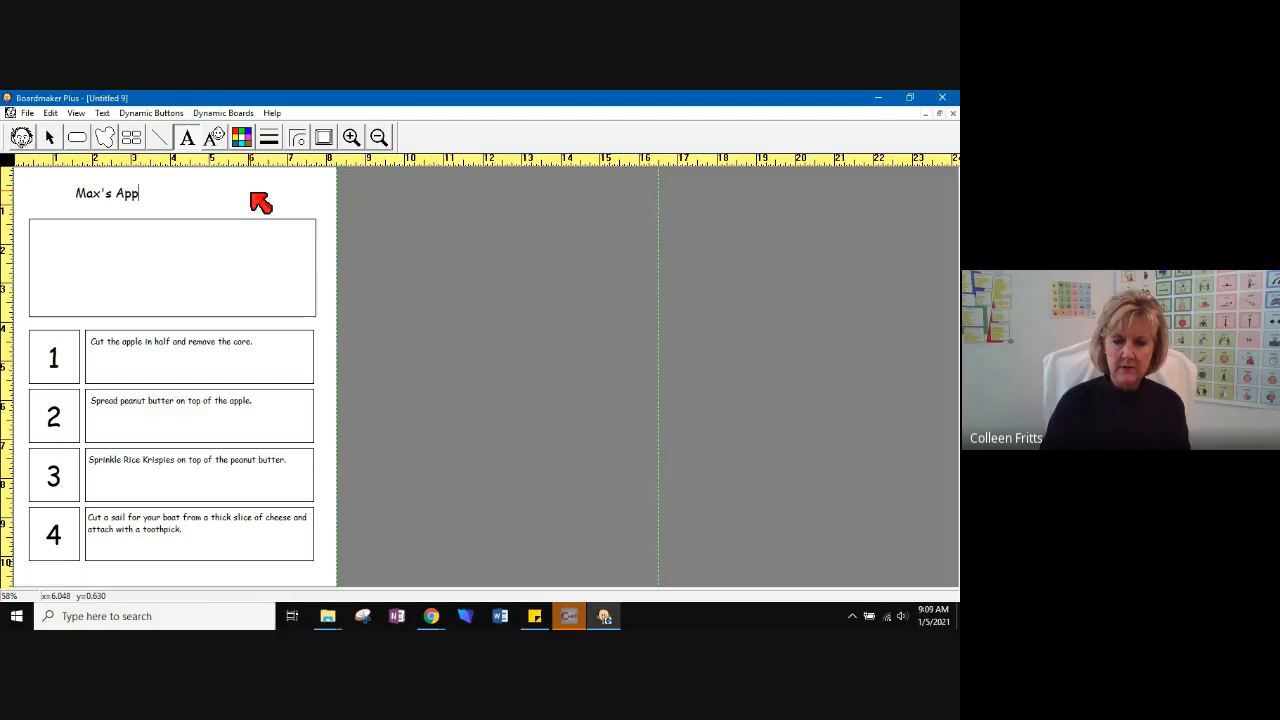
# Set the title's font size to 36 and move it to the middle of the space above the header button
pyautogui.click(103, 113)
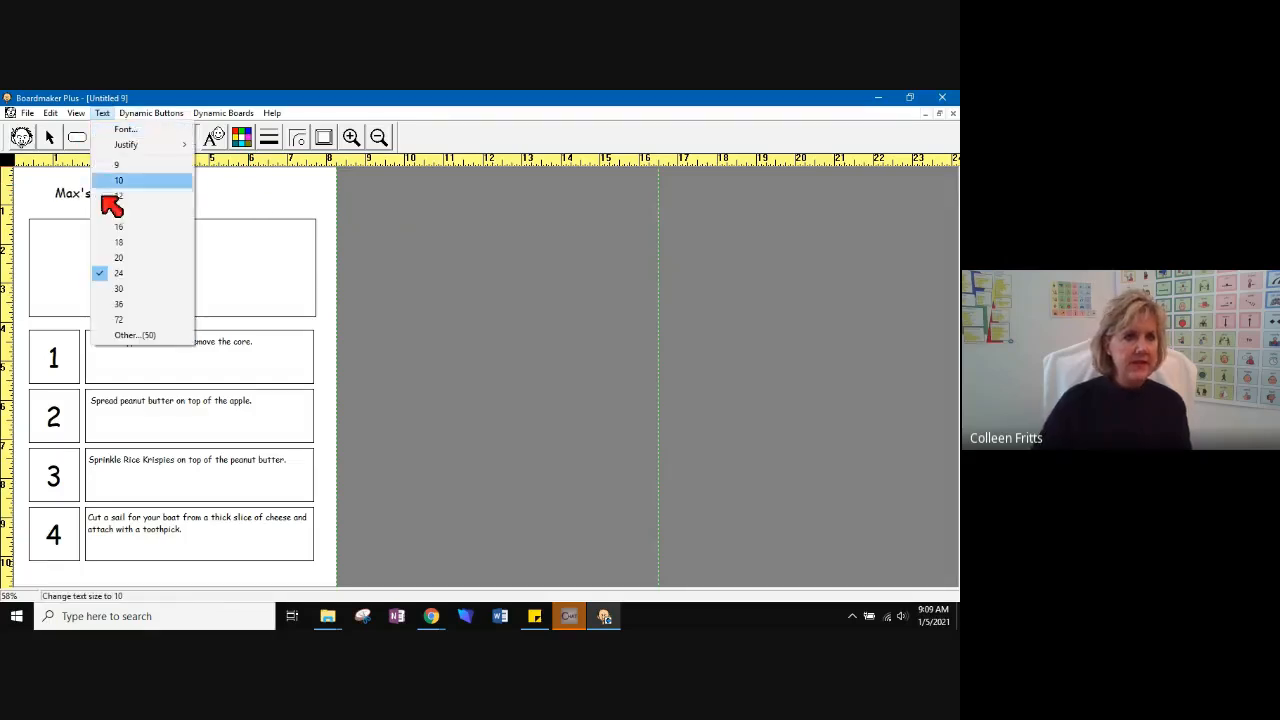
pyautogui.click(116, 304)
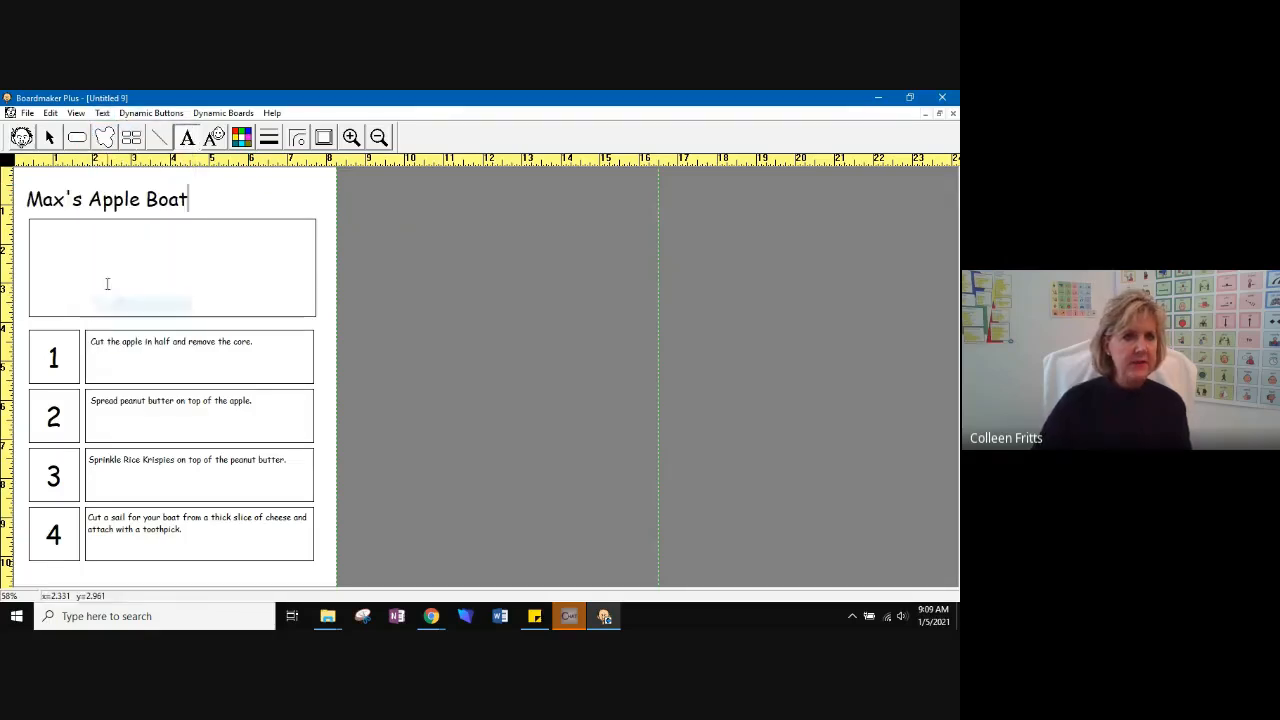
pyautogui.click(75, 200)
pyautogui.moveTo(94, 200); pyautogui.dragTo(147, 191)
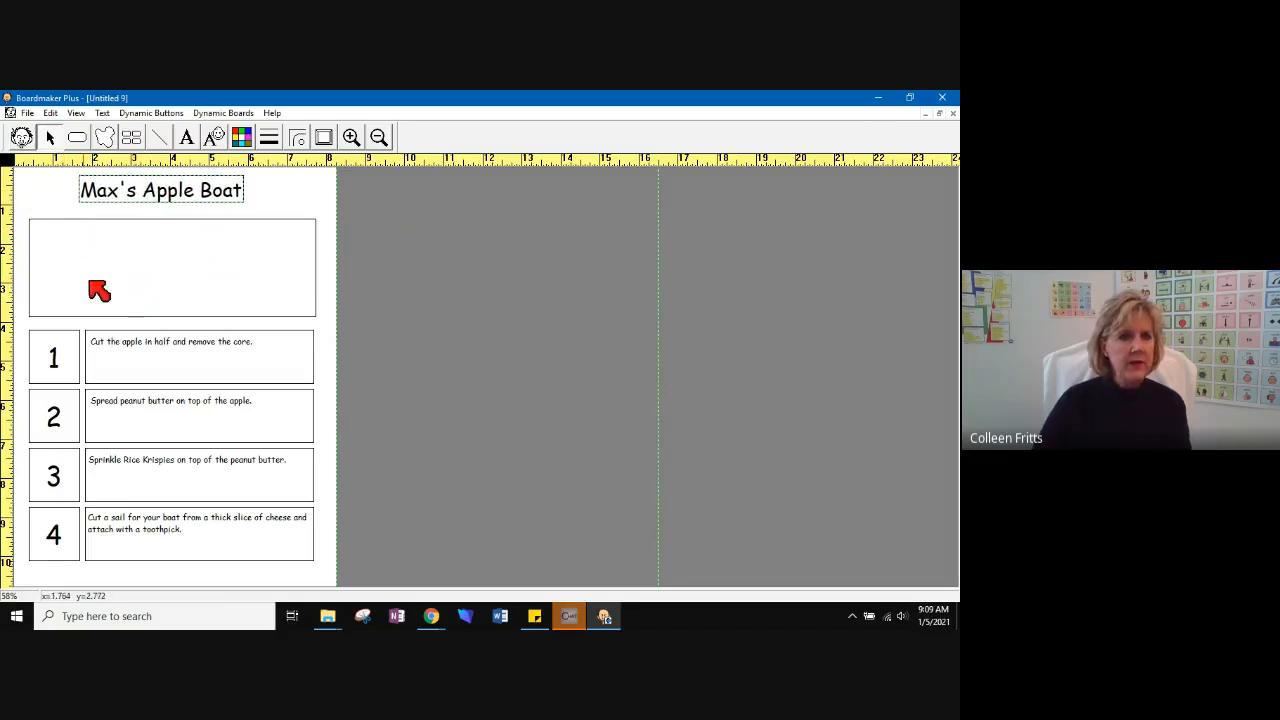
# Find the "apples" symbols and choose the single whole red apple from the thumbnail matches
pyautogui.click(22, 138)
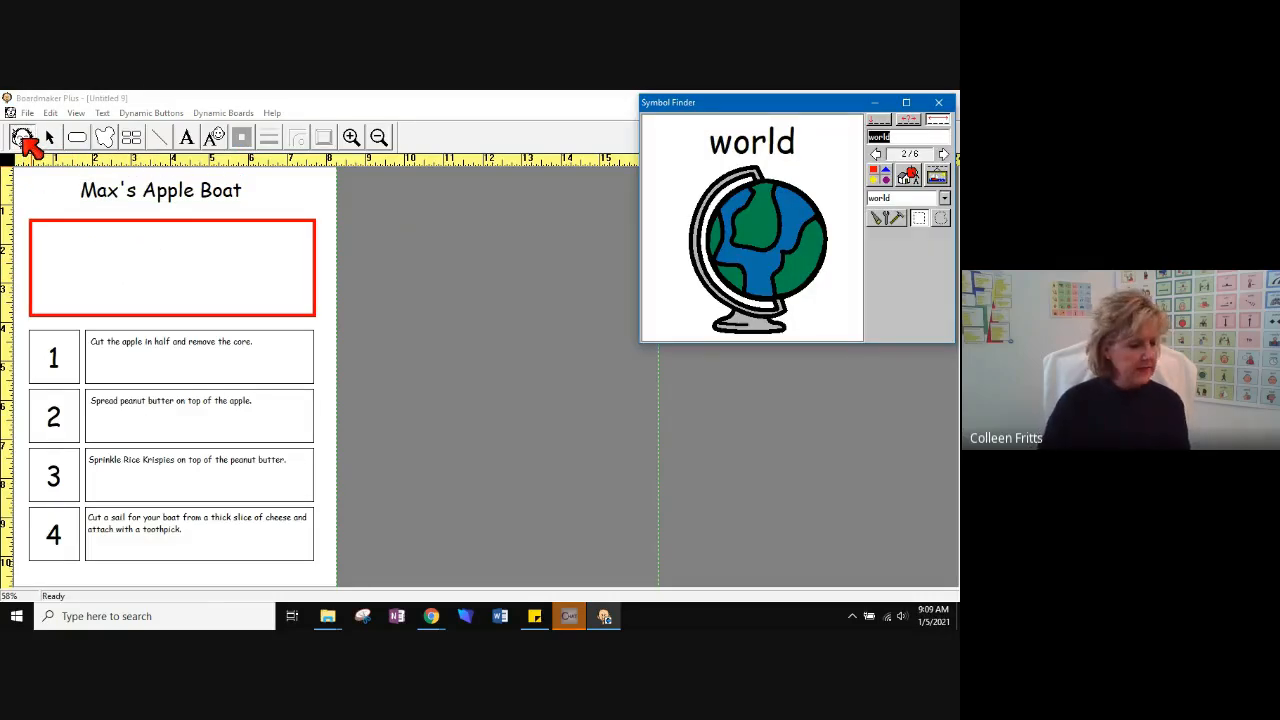
pyautogui.write('apples')
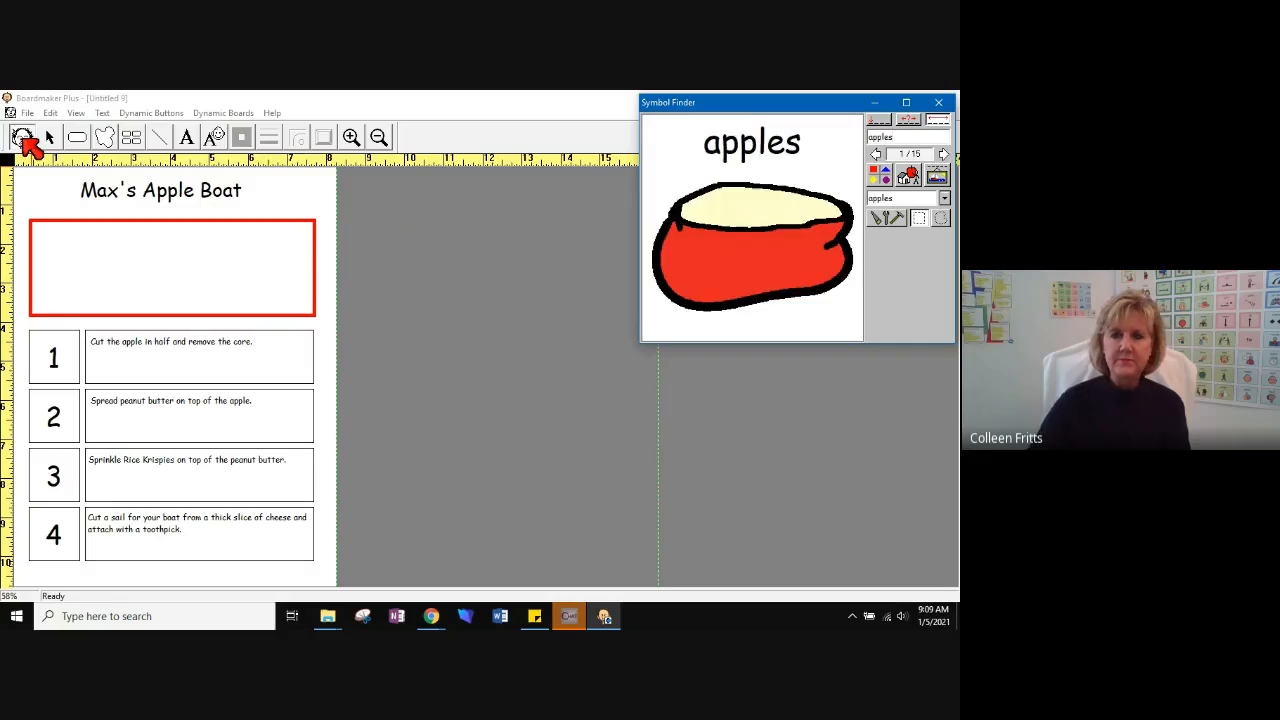
pyautogui.click(878, 176)
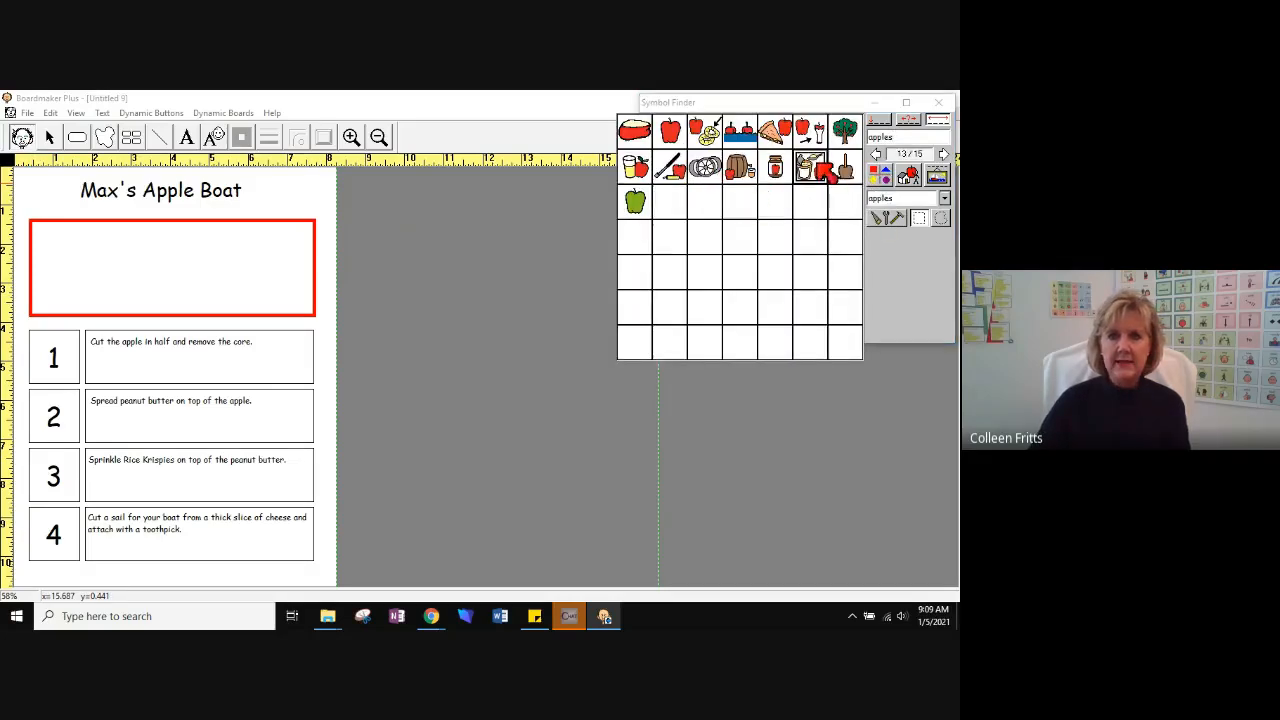
pyautogui.click(672, 136)
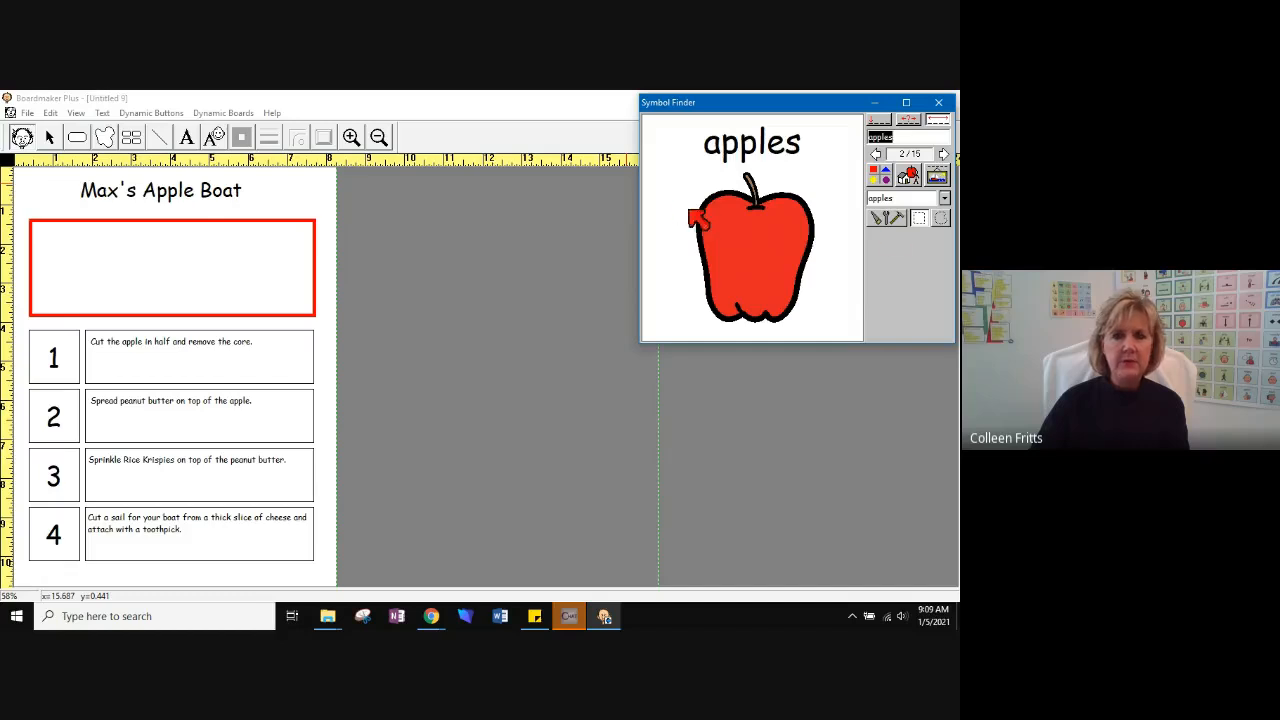
# Change the symbol settings so that symbols have no labels
pyautogui.click(899, 219)
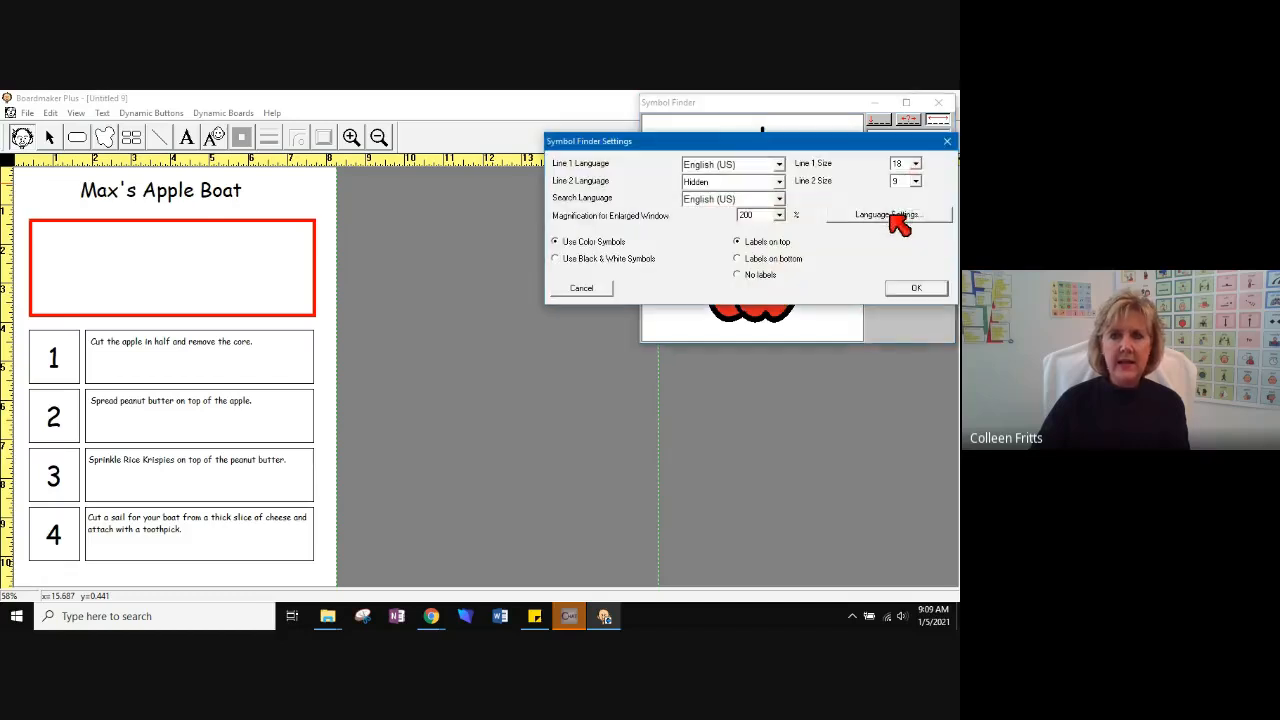
pyautogui.click(905, 289)
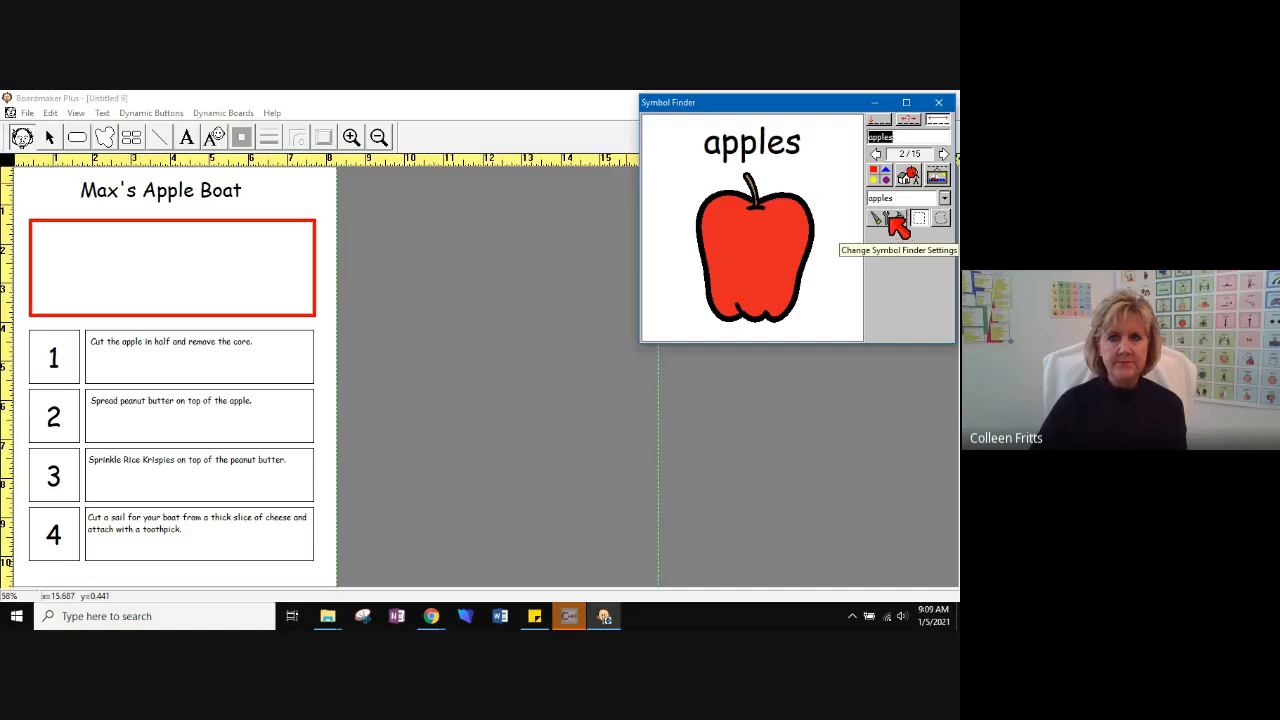
pyautogui.click(895, 218)
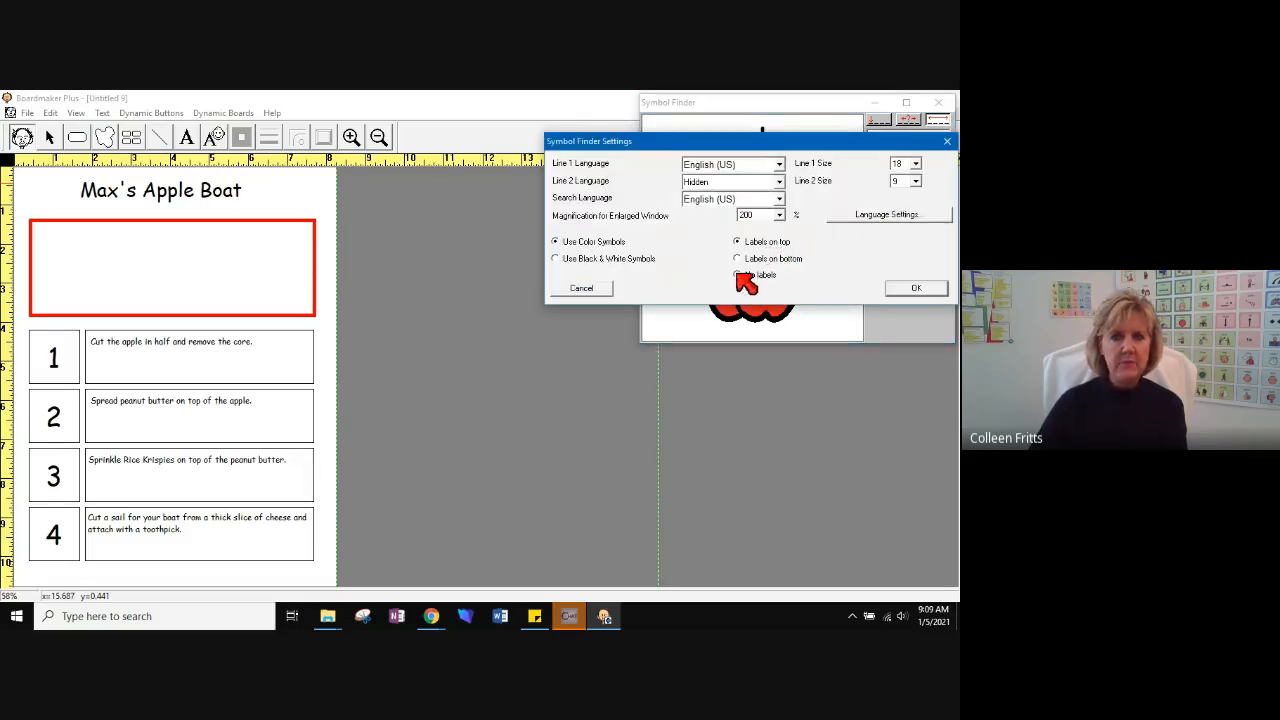
pyautogui.click(740, 275)
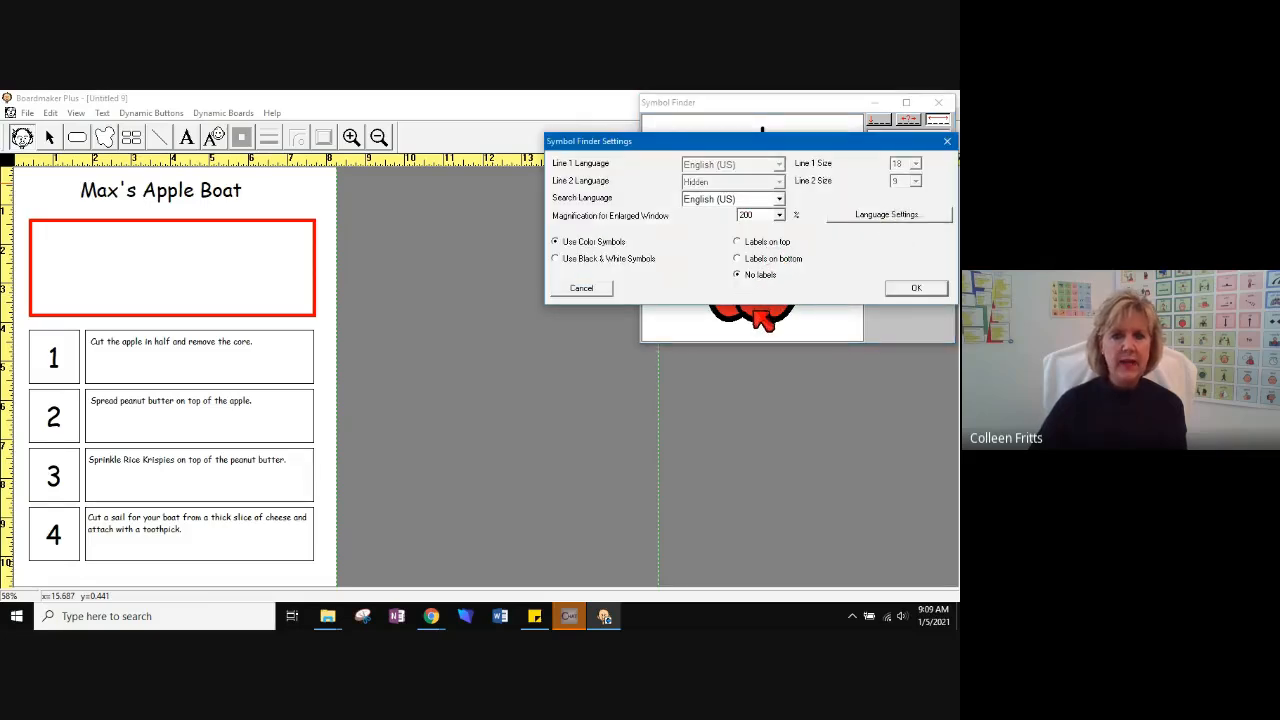
pyautogui.click(902, 289)
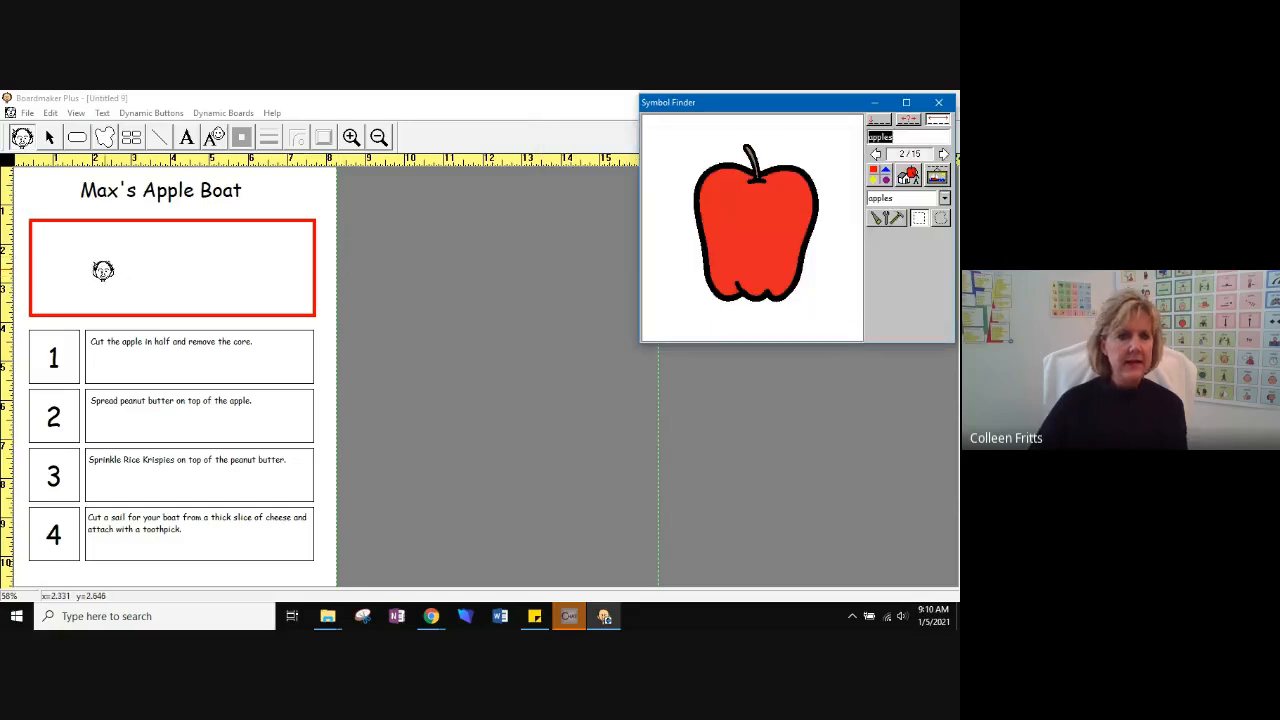
# Place the red apple in the wide header button, shrunk to about 0.7 inch wide, near the button's upper-left corner
pyautogui.click(103, 270)
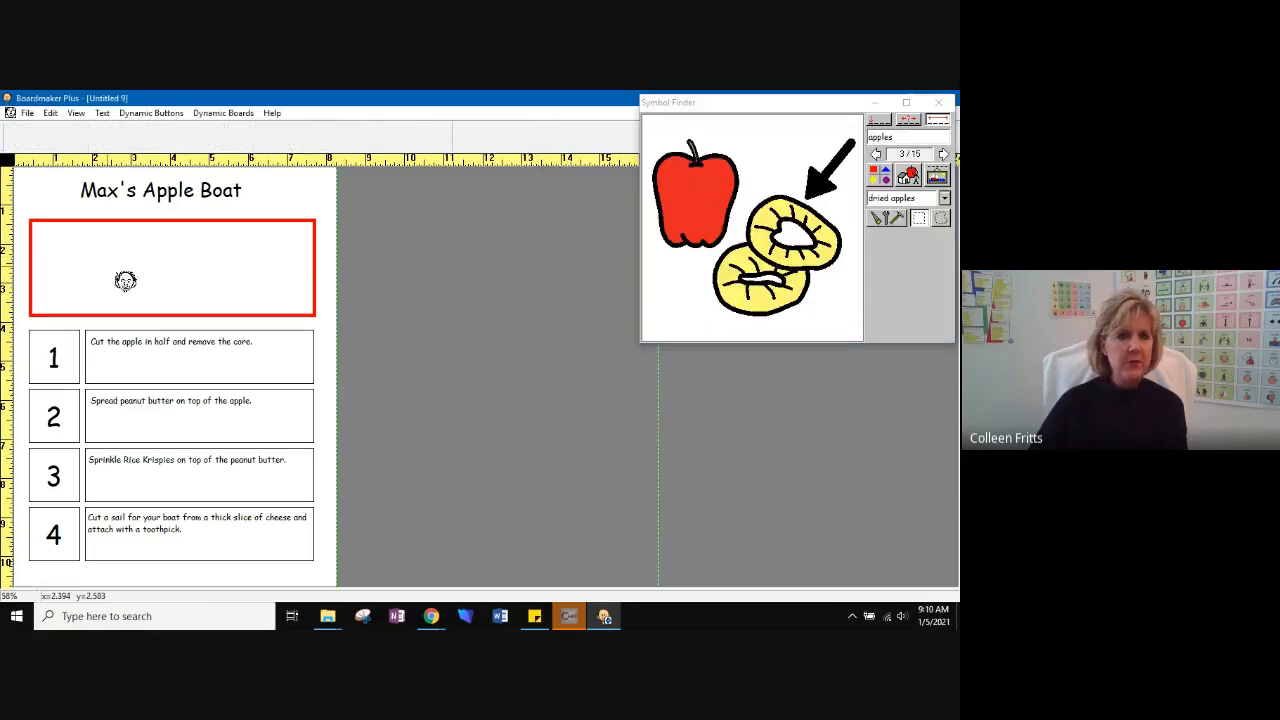
pyautogui.click(943, 104)
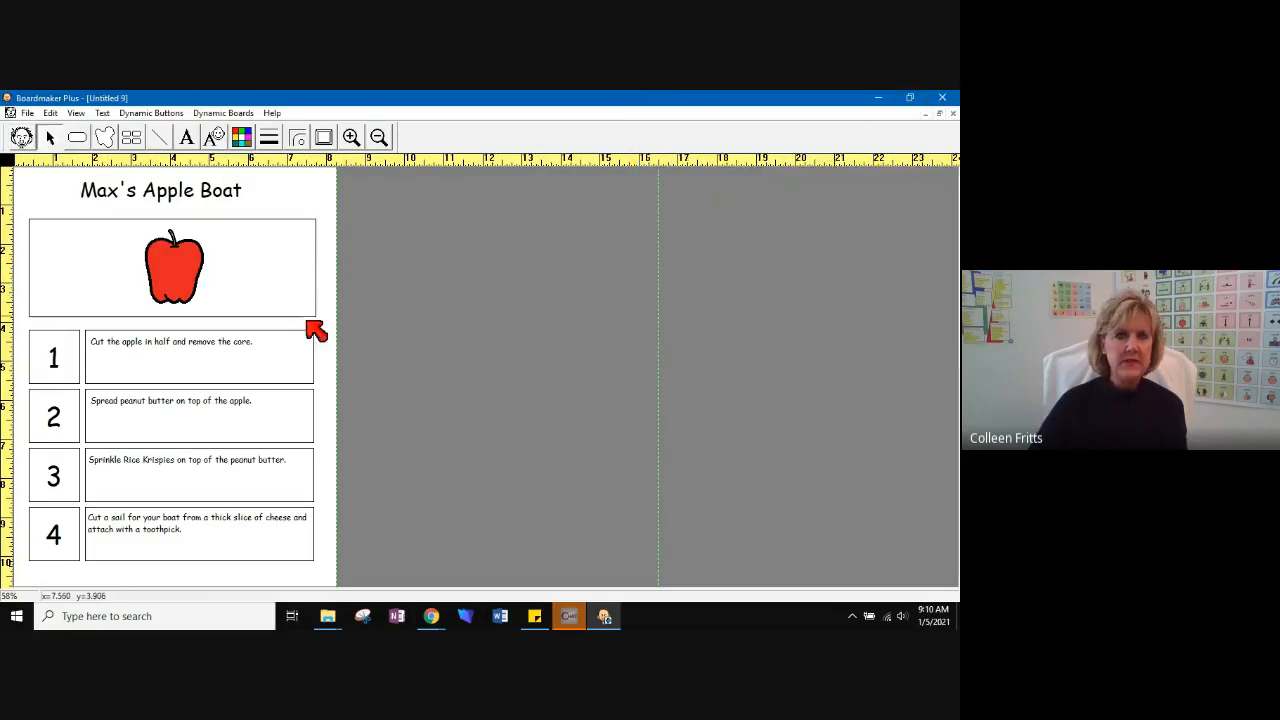
pyautogui.click(180, 285)
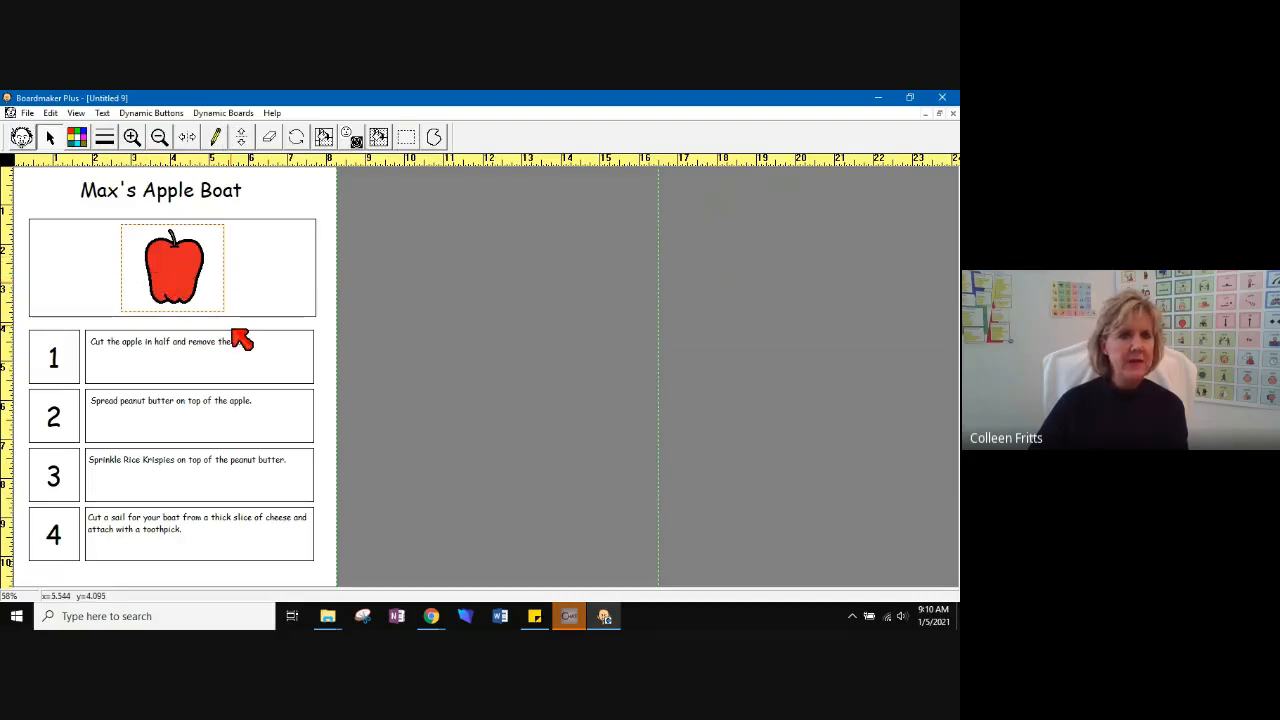
pyautogui.moveTo(226, 314); pyautogui.dragTo(152, 256)
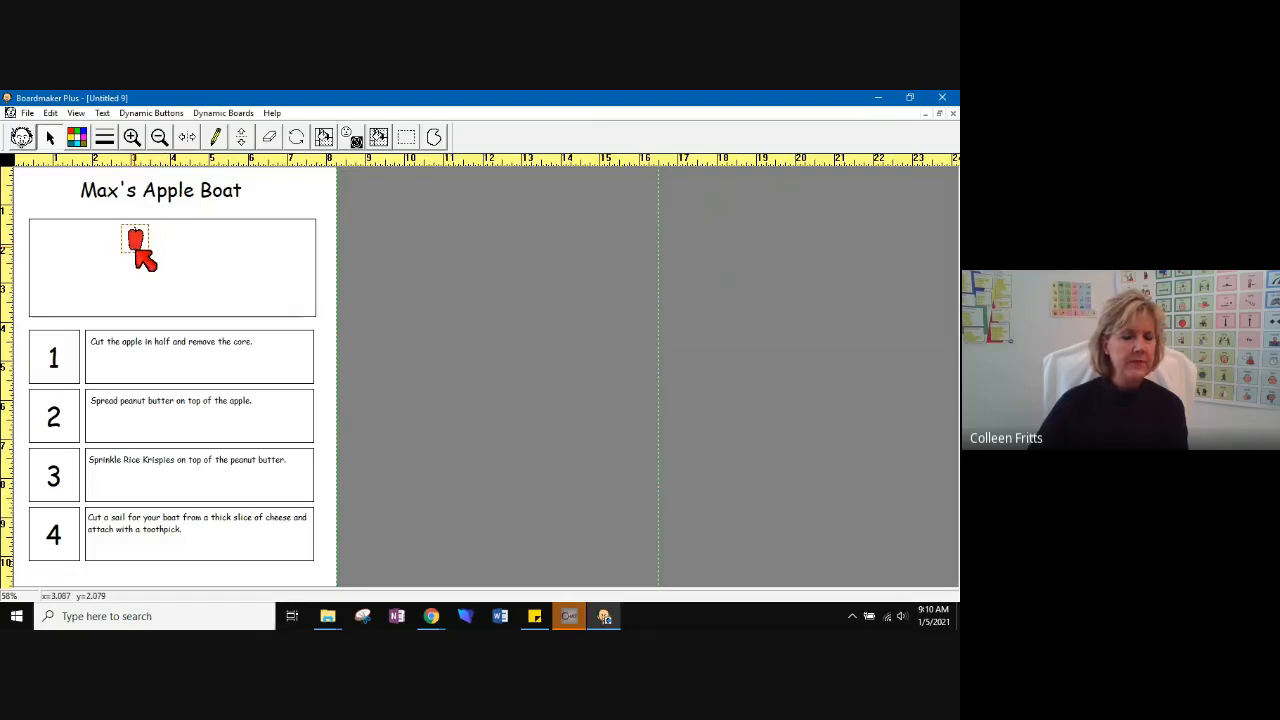
pyautogui.moveTo(141, 240); pyautogui.dragTo(55, 250)
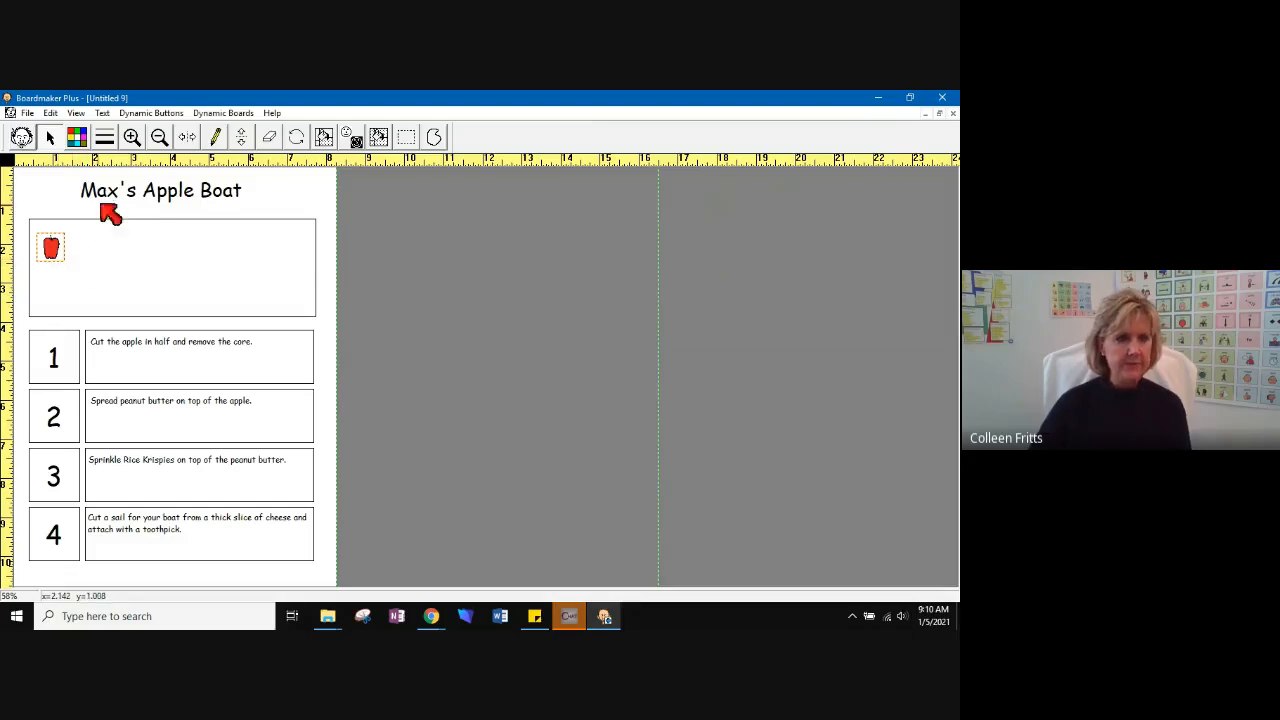
# Copy the small apple and paste duplicates, arranging them into an overlapping cluster of three apples
pyautogui.click(50, 113)
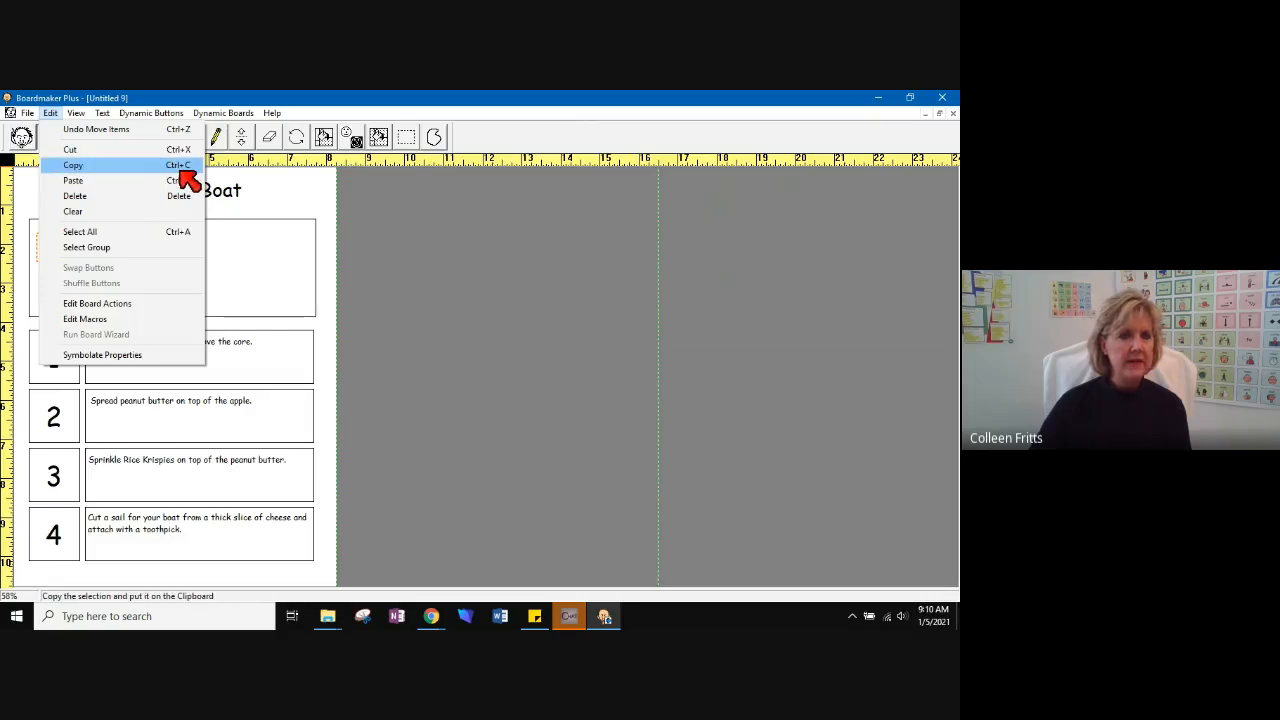
pyautogui.click(79, 166)
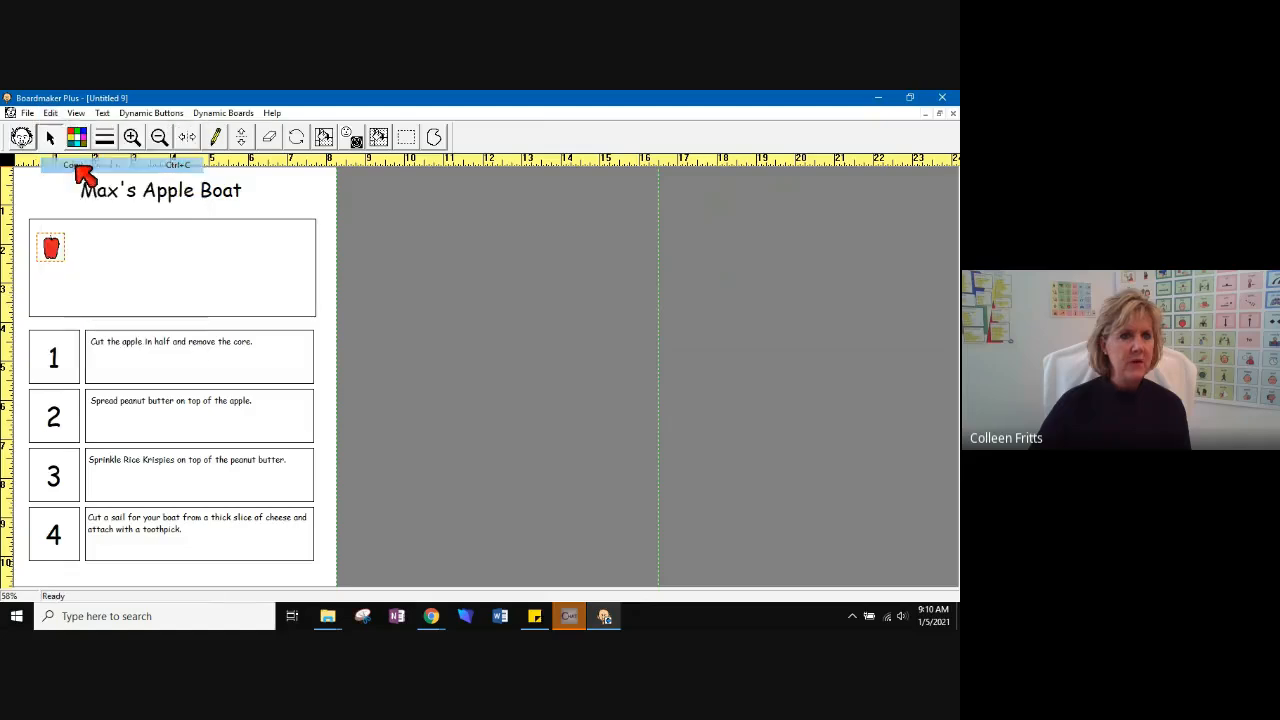
pyautogui.click(102, 265)
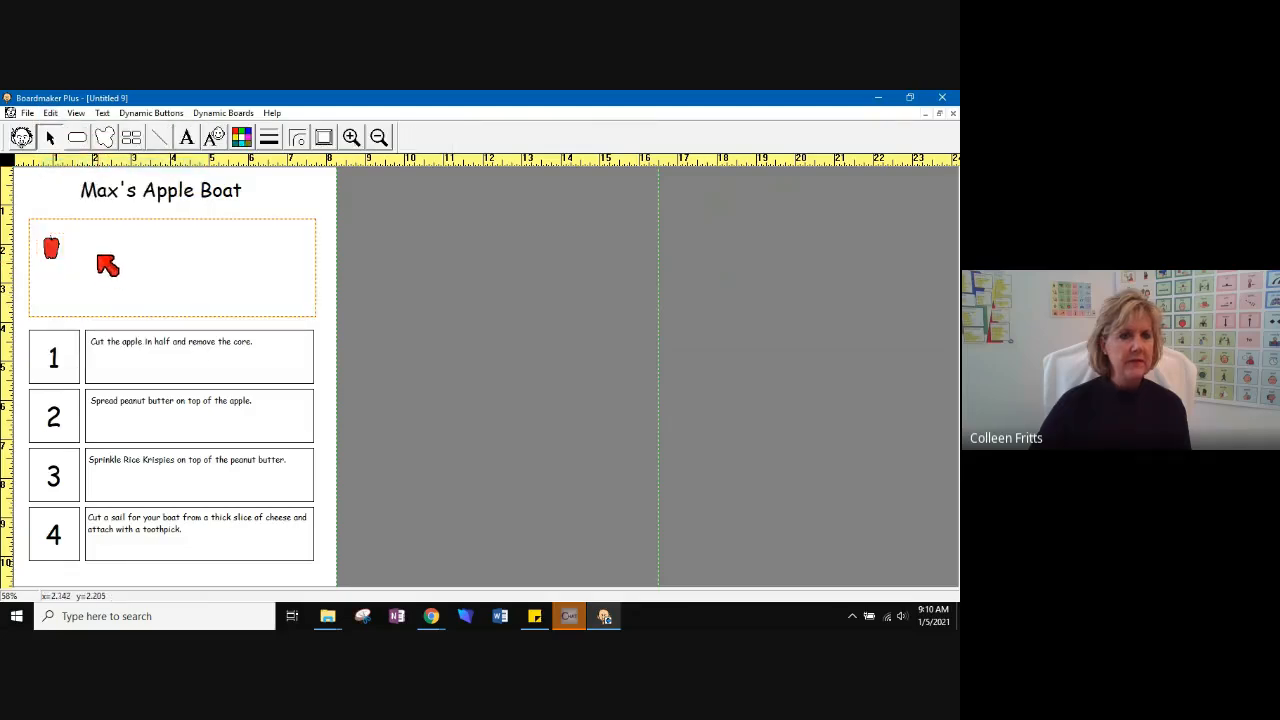
pyautogui.click(51, 114)
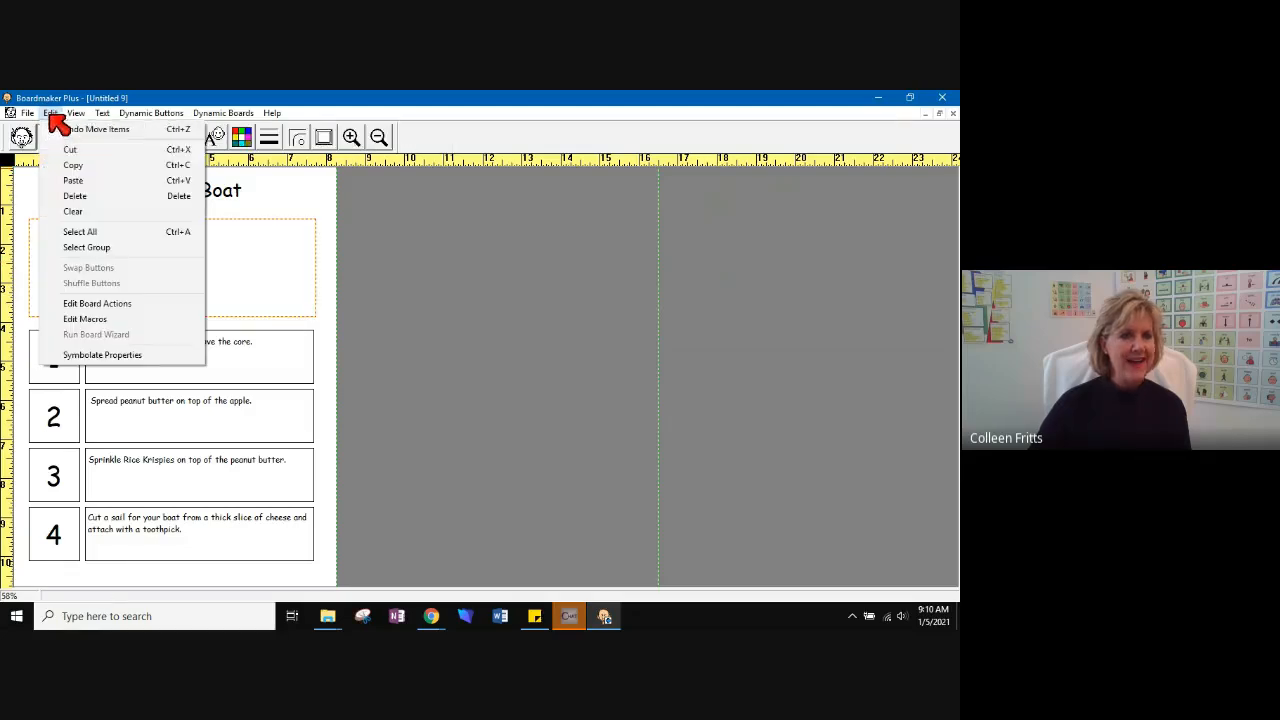
pyautogui.click(72, 181)
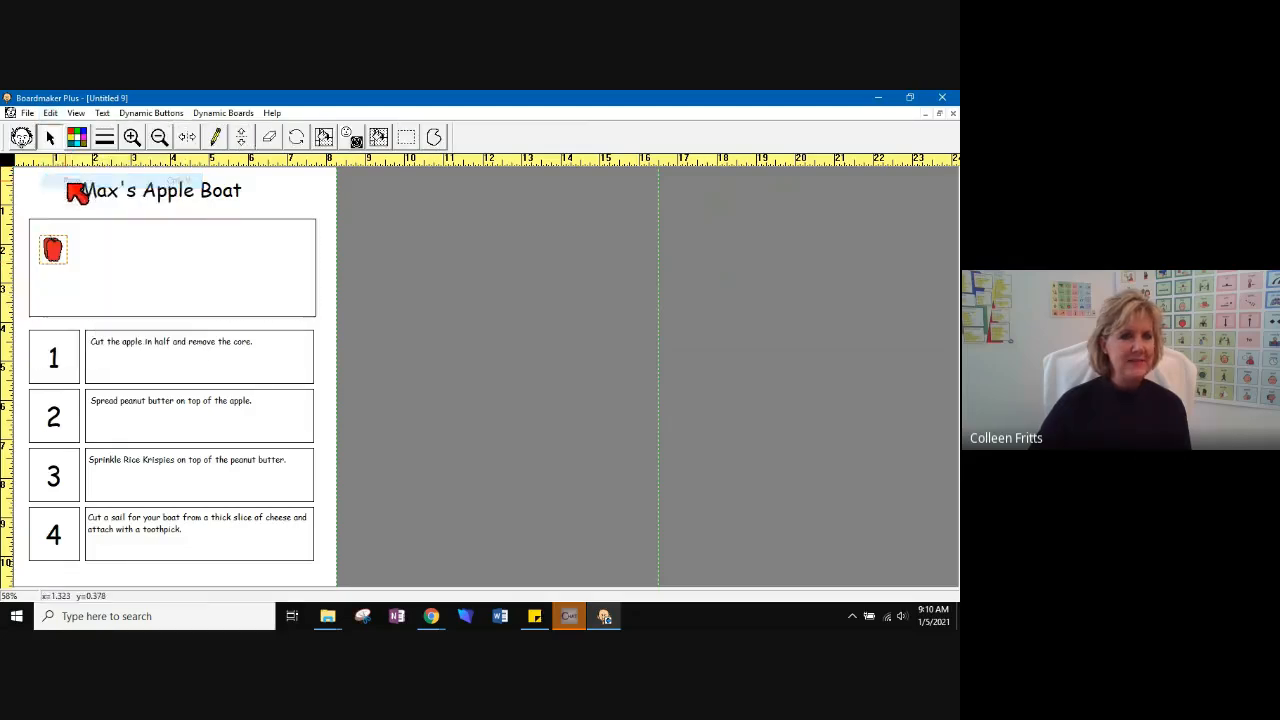
pyautogui.click(58, 252)
pyautogui.moveTo(61, 256); pyautogui.dragTo(67, 253)
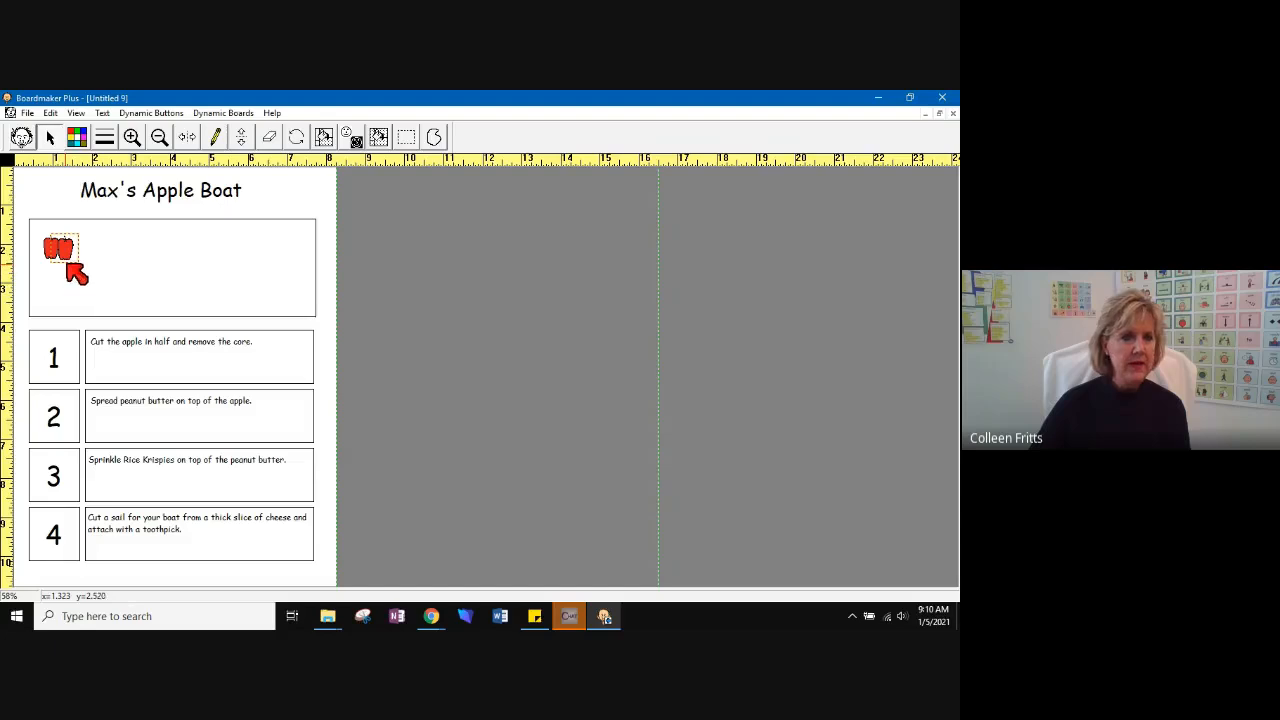
pyautogui.moveTo(65, 253); pyautogui.dragTo(59, 256)
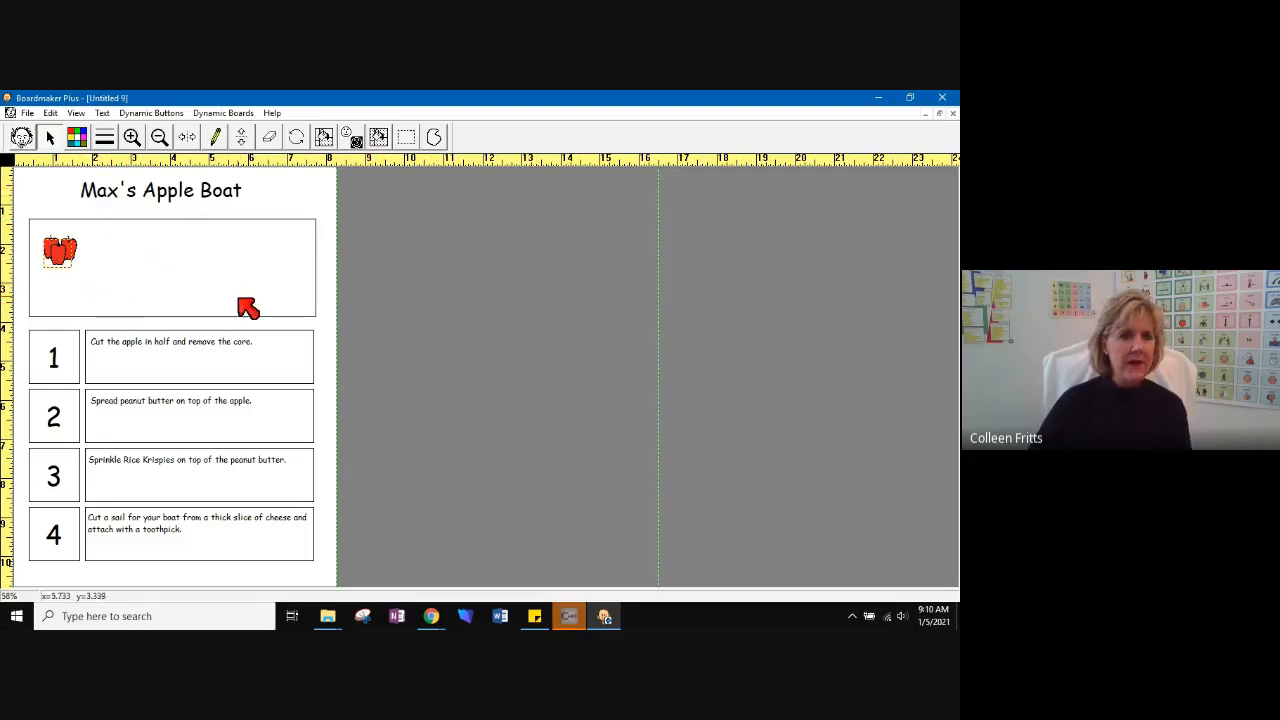
# Add the text label "apples" at font size 16, centred just above the apple cluster in the header button
pyautogui.click(283, 240)
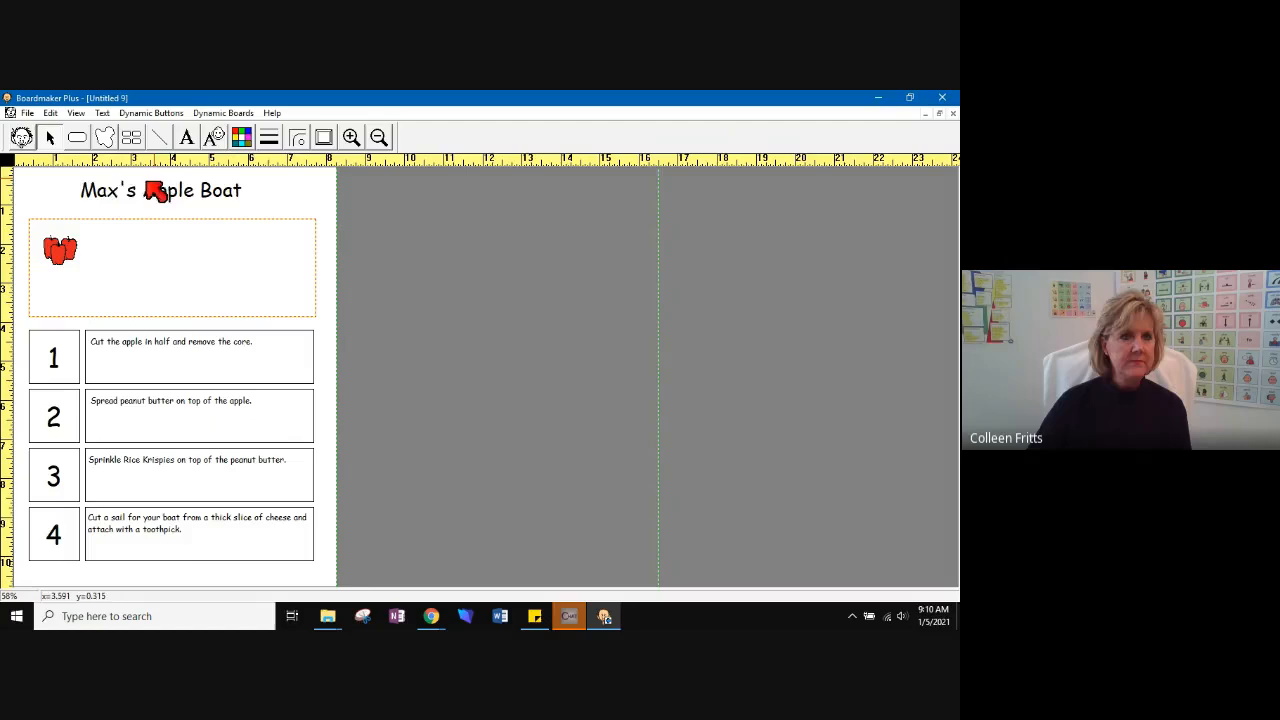
pyautogui.click(185, 142)
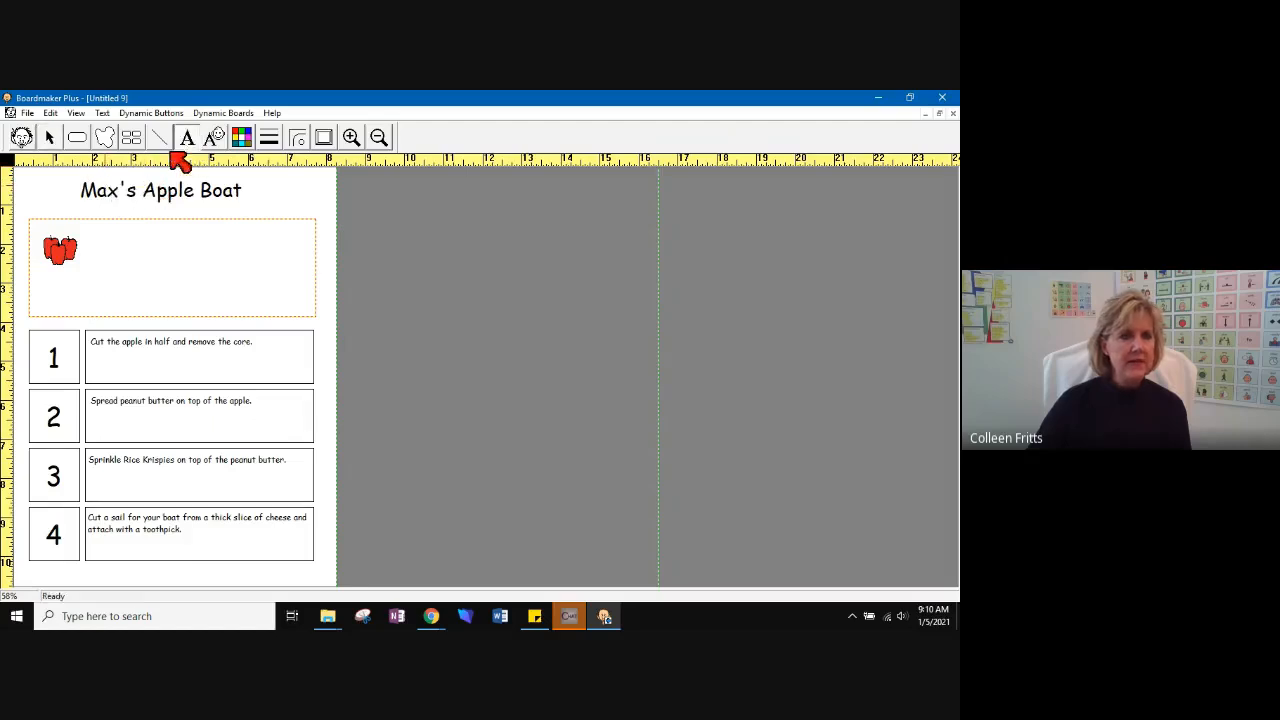
pyautogui.click(43, 226)
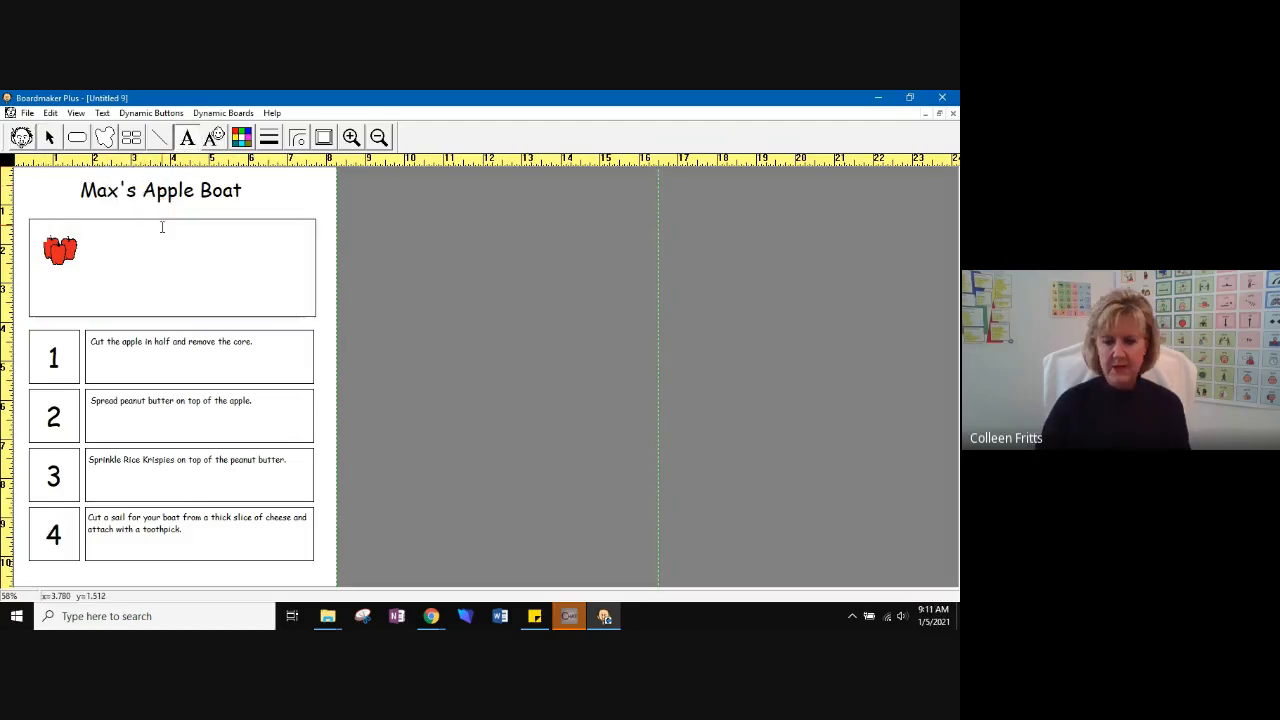
pyautogui.write('apples')
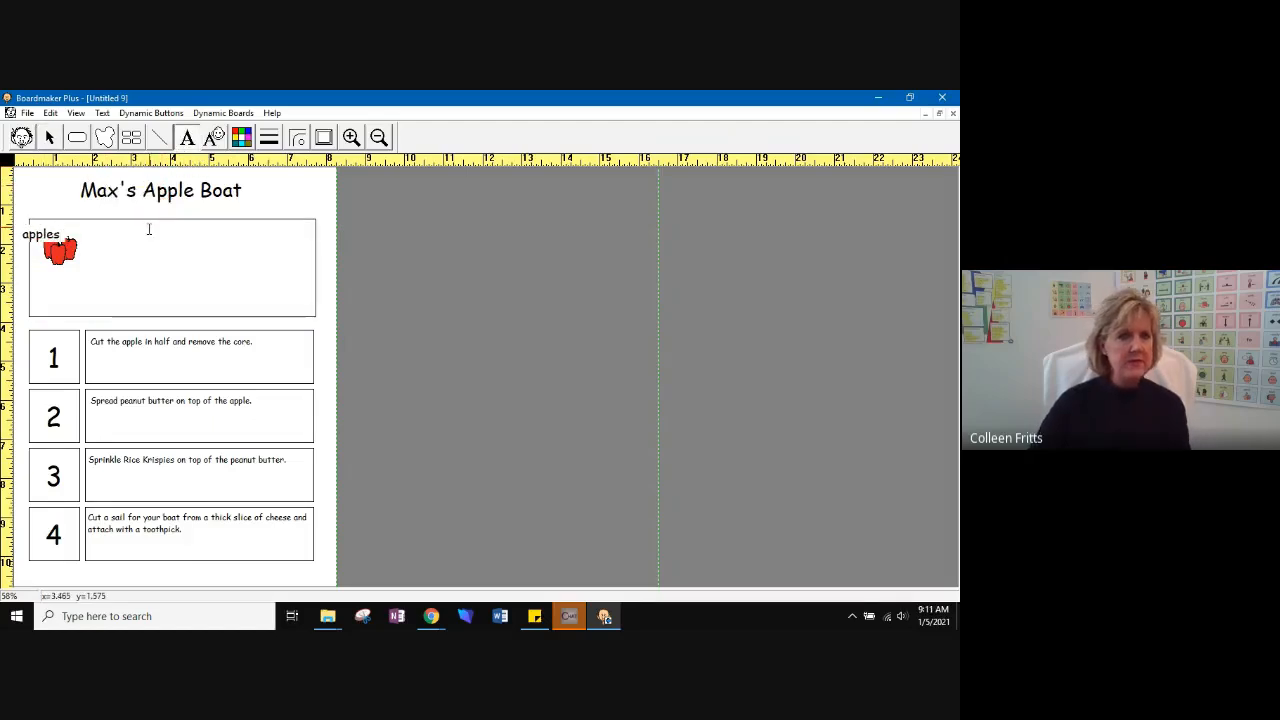
pyautogui.click(102, 113)
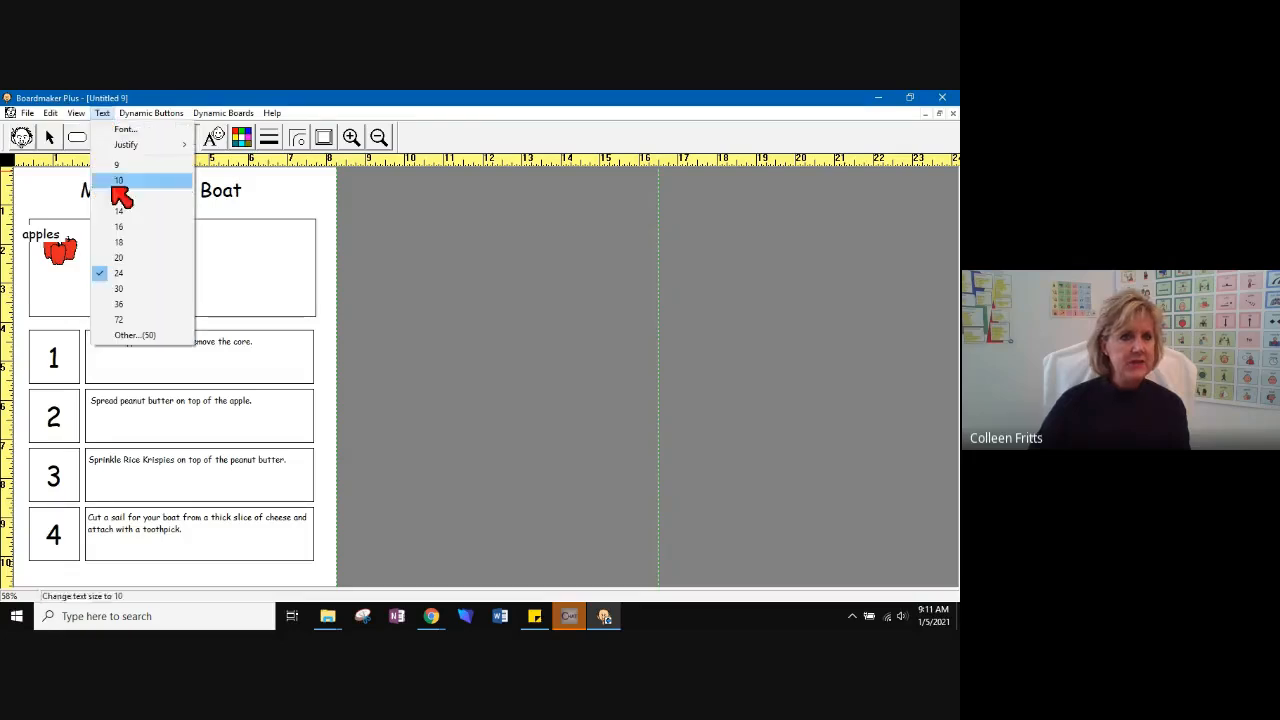
pyautogui.click(124, 228)
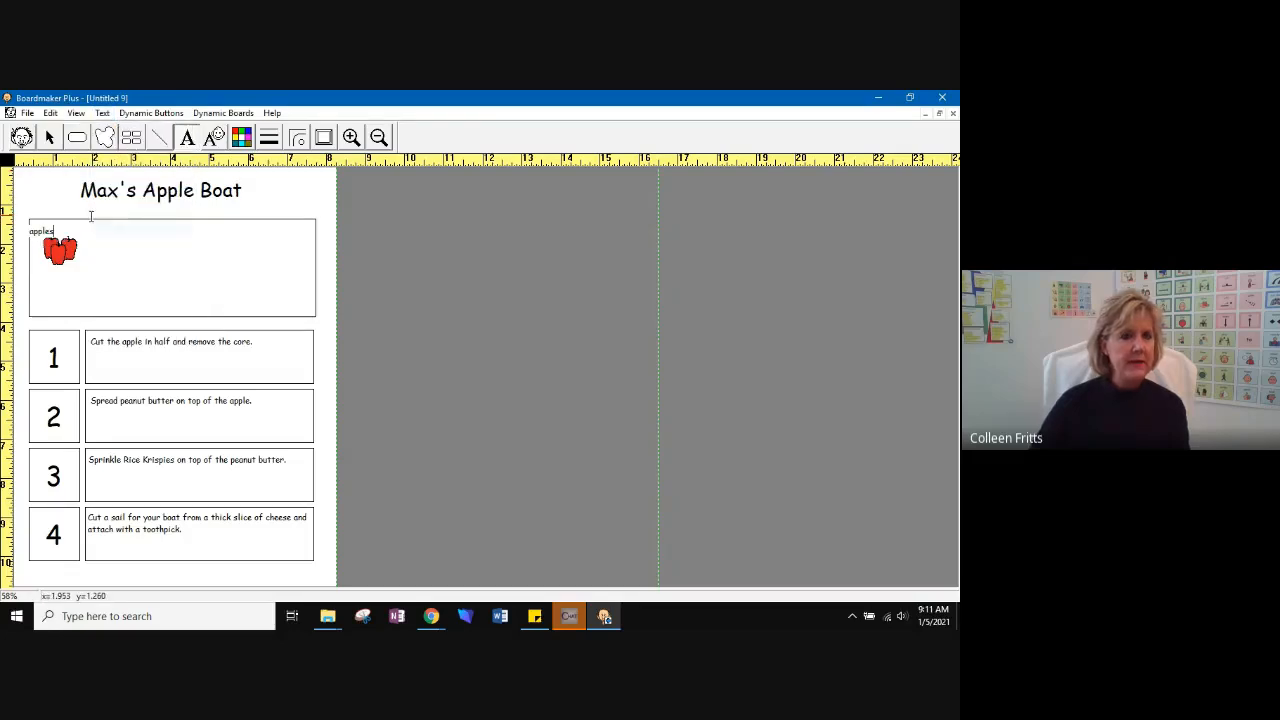
pyautogui.click(49, 137)
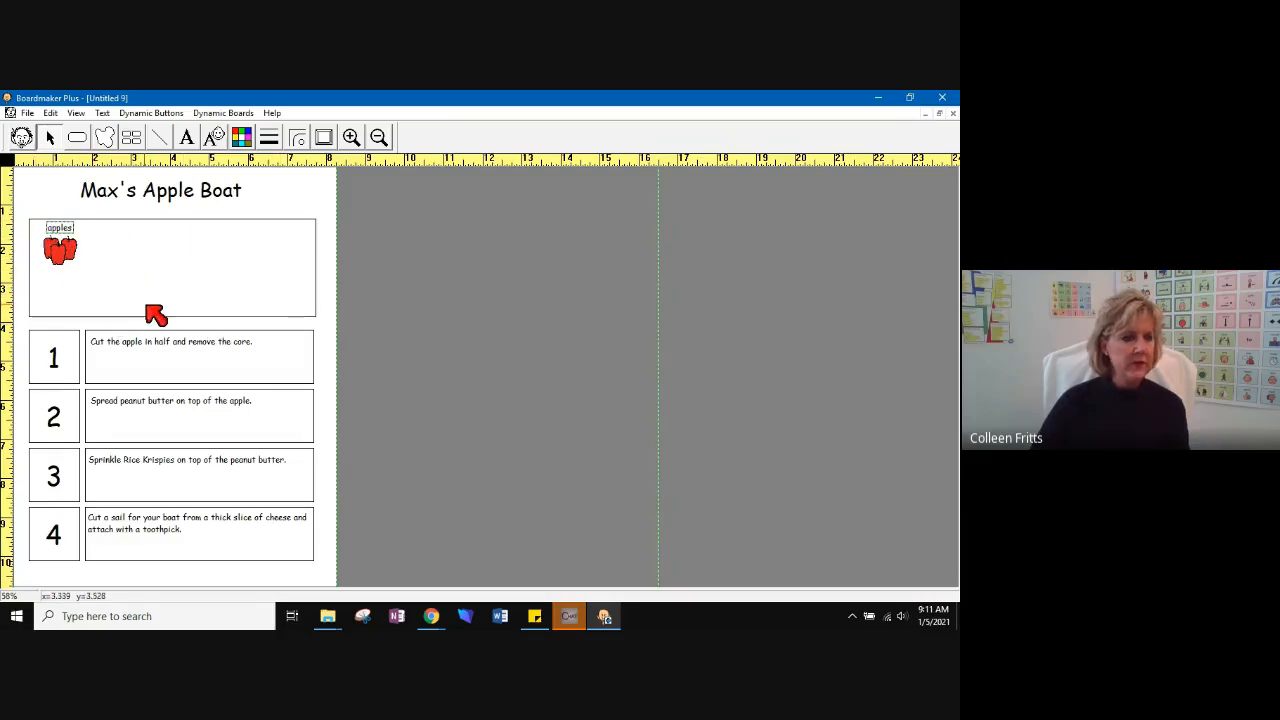
# Add the text "You will need:" at font size 16 just above the header button's upper-left corner
pyautogui.click(186, 137)
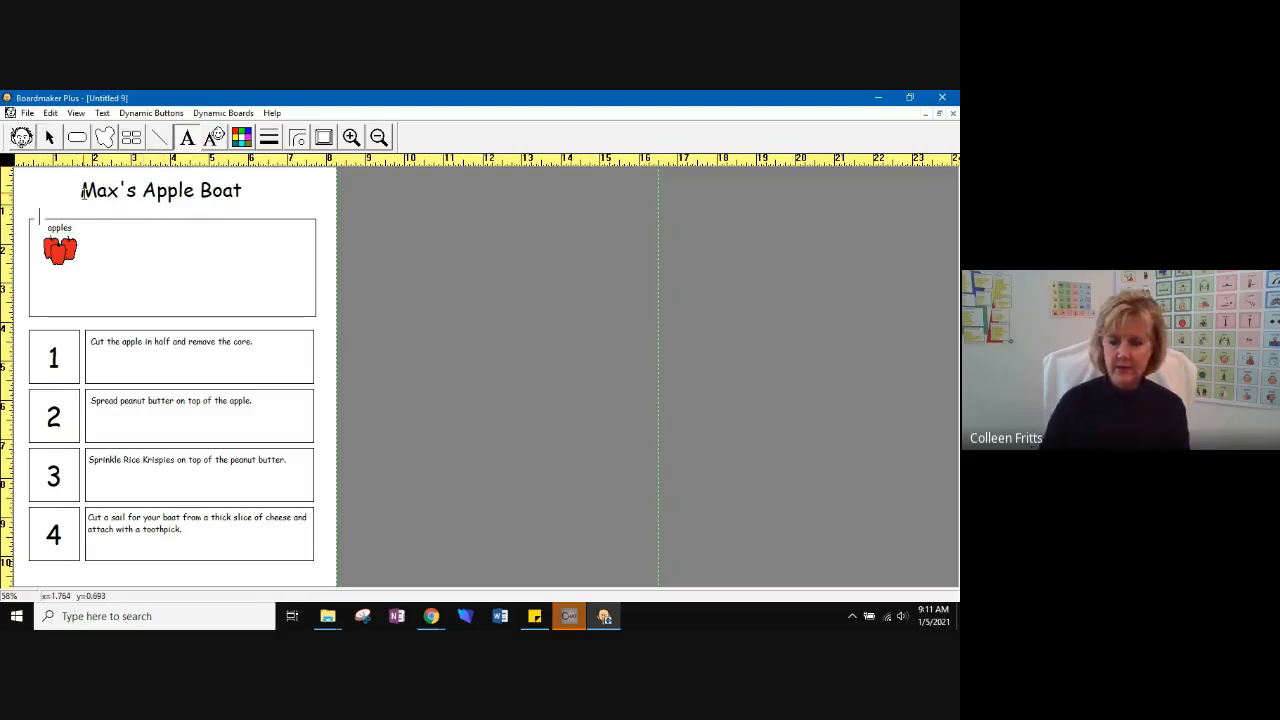
pyautogui.write('You will ne')
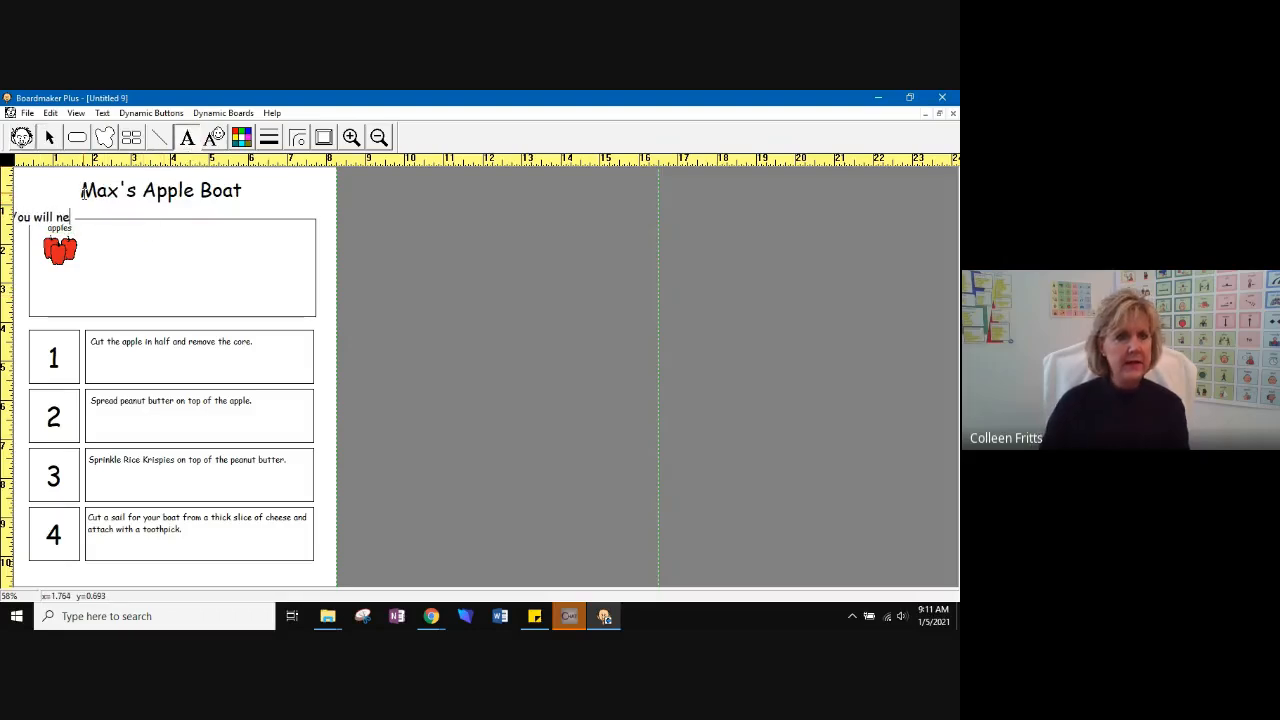
pyautogui.write('ed?')
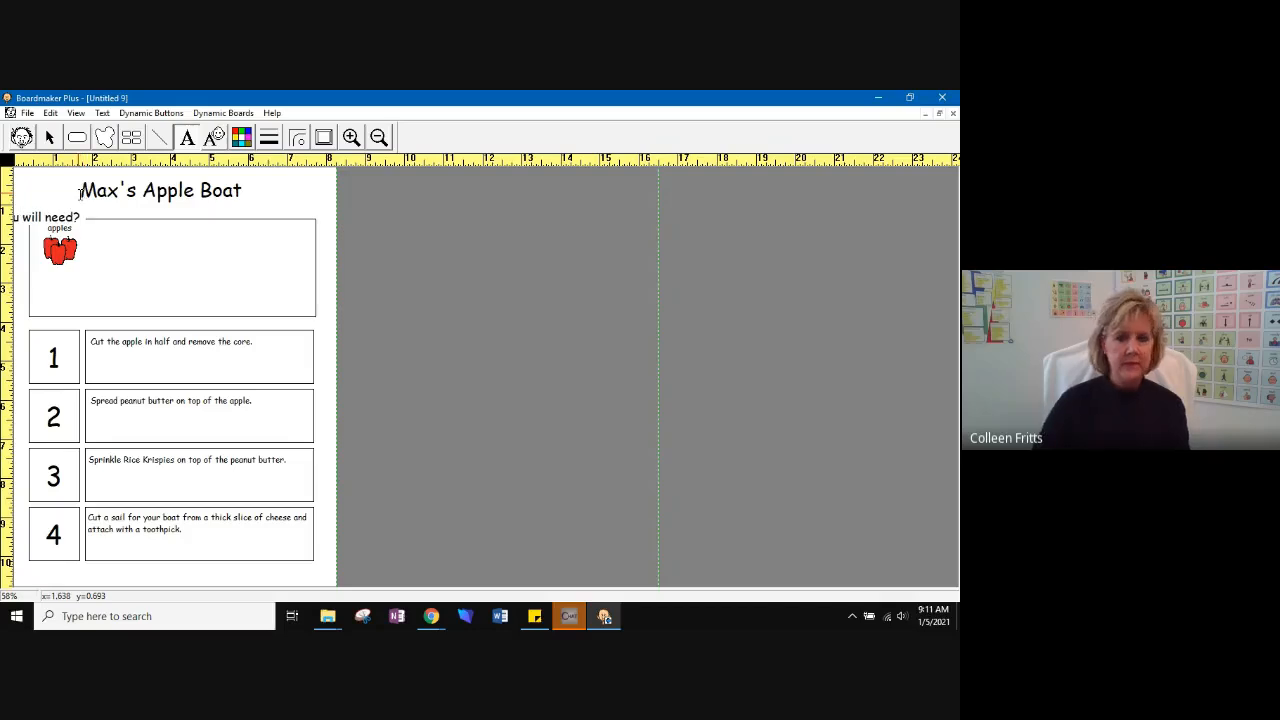
pyautogui.press('BackSpace')
pyautogui.write(':')
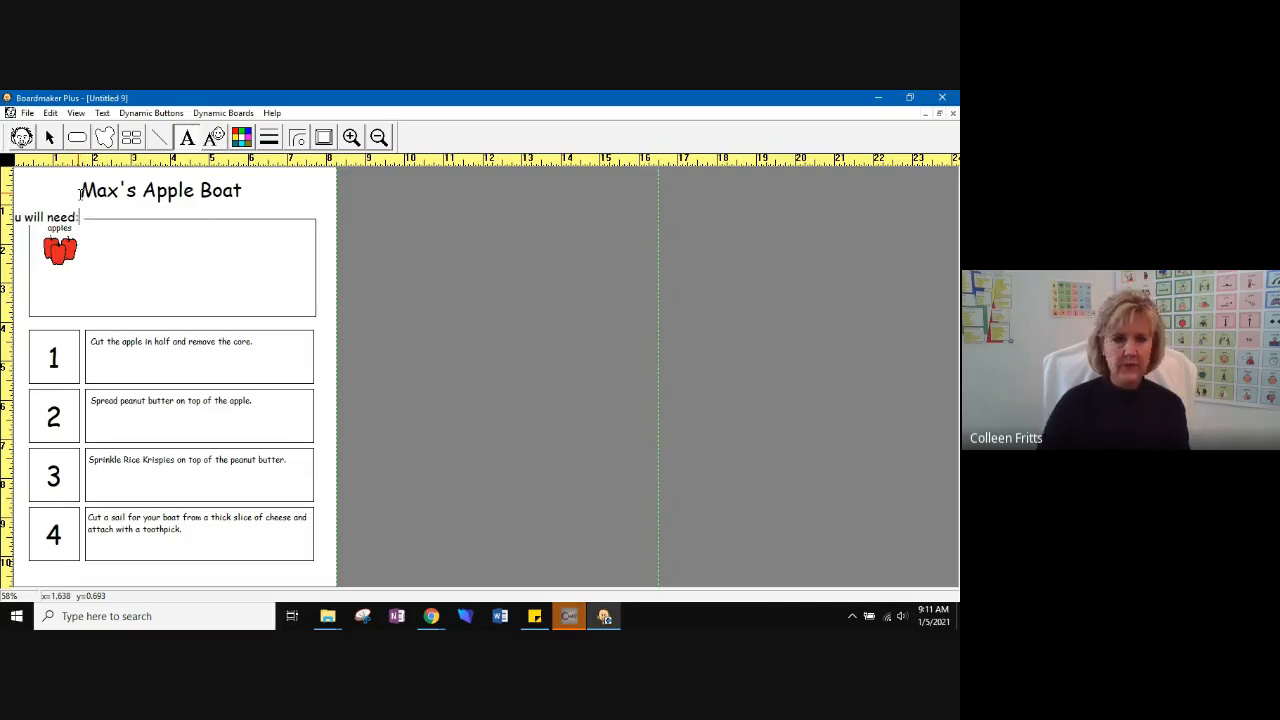
pyautogui.click(50, 137)
pyautogui.moveTo(33, 216); pyautogui.dragTo(77, 207)
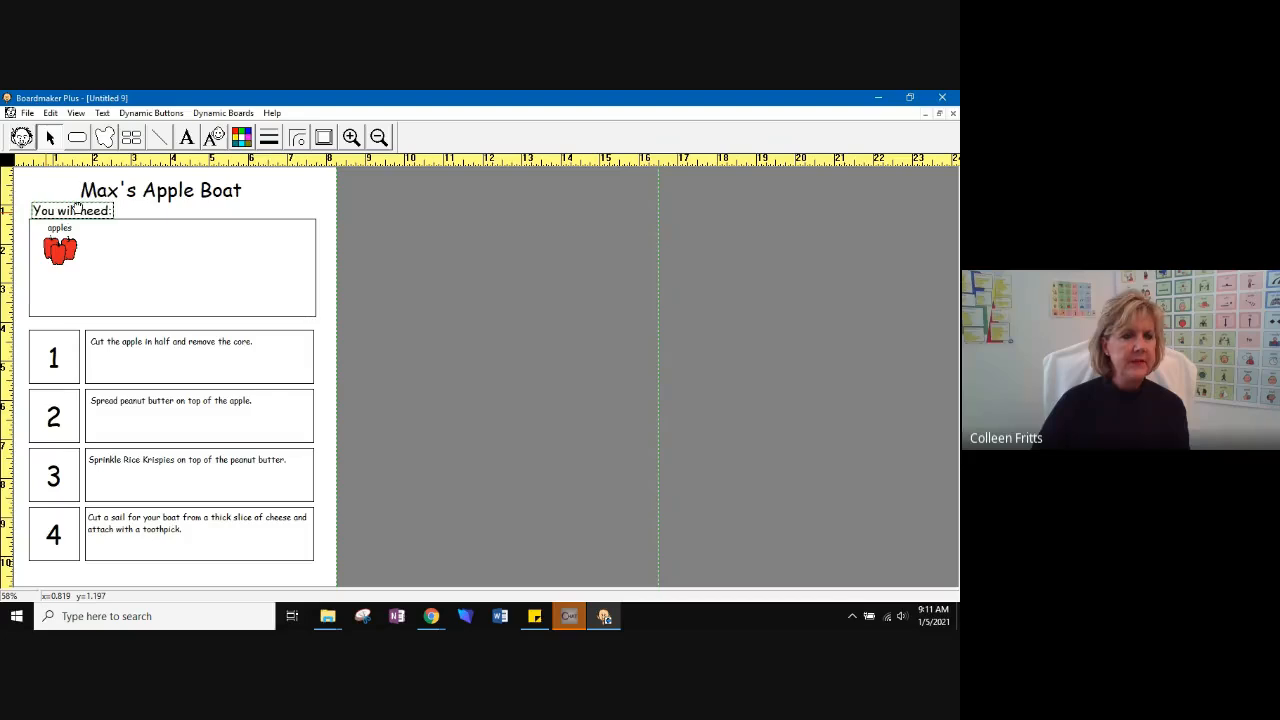
pyautogui.click(103, 113)
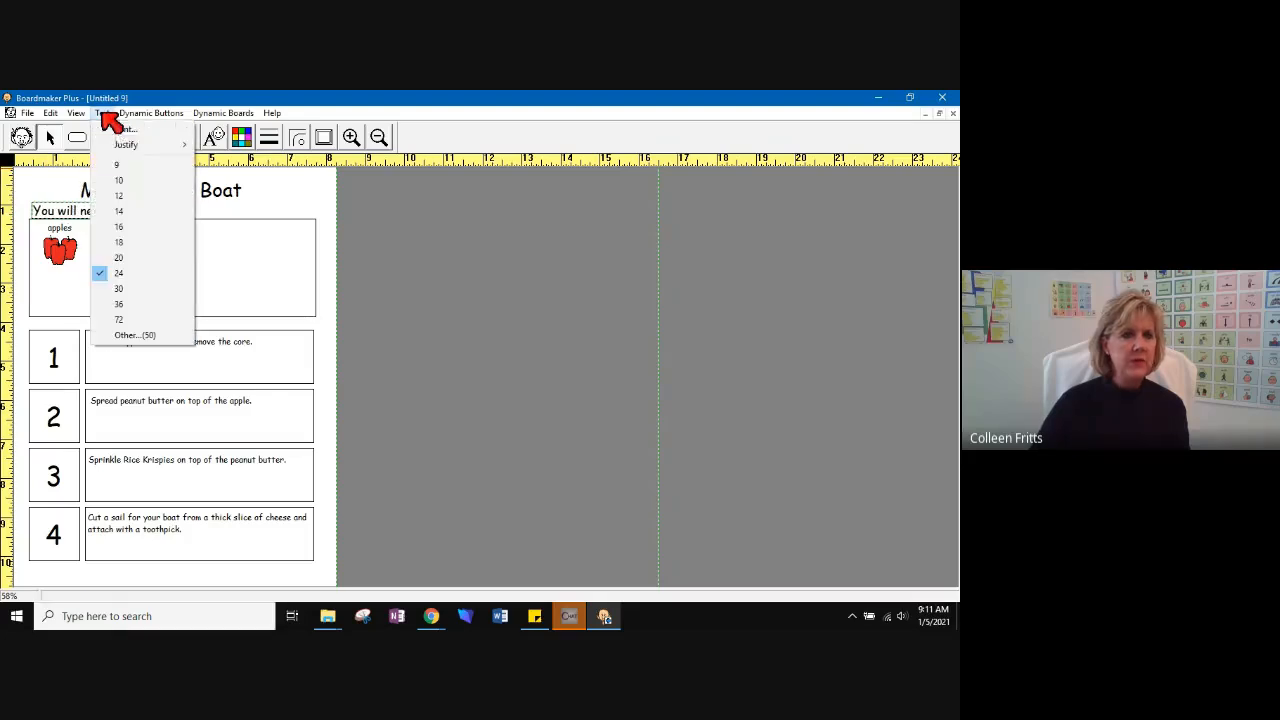
pyautogui.click(112, 227)
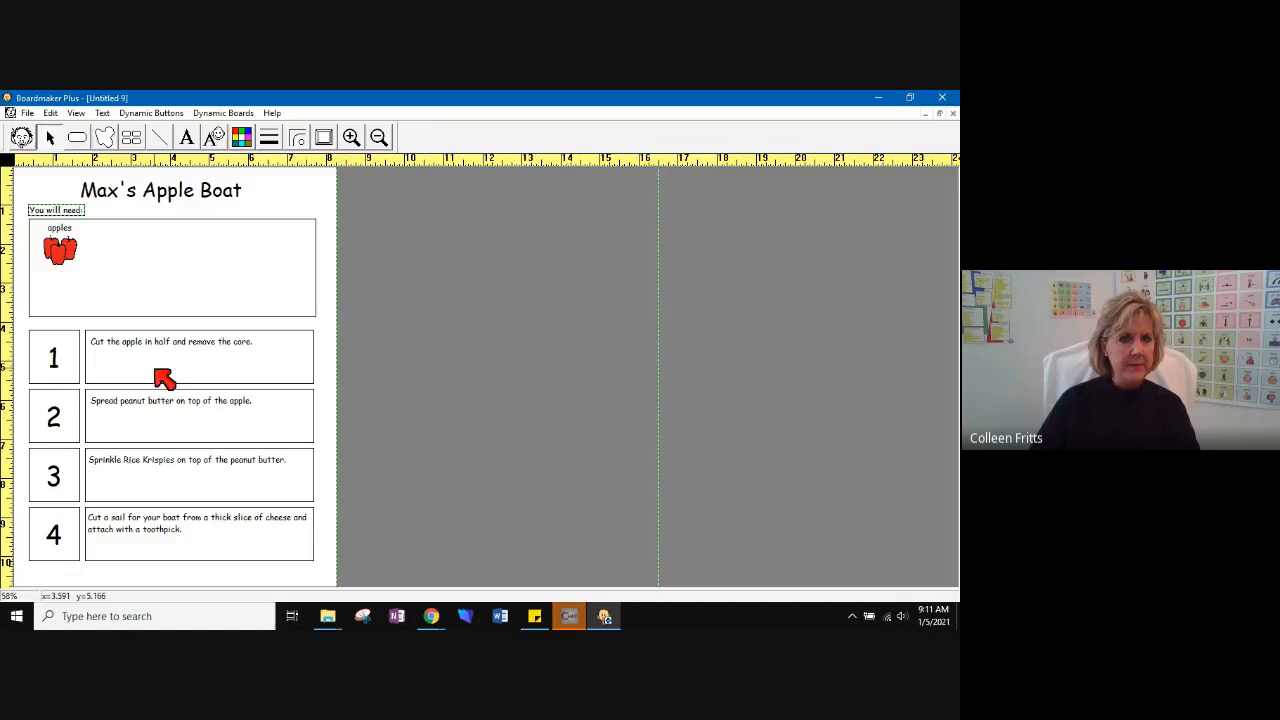
# Find the blue "plate" symbol and add it to the instruction 1 button, keeping the button's existing text
pyautogui.click(24, 140)
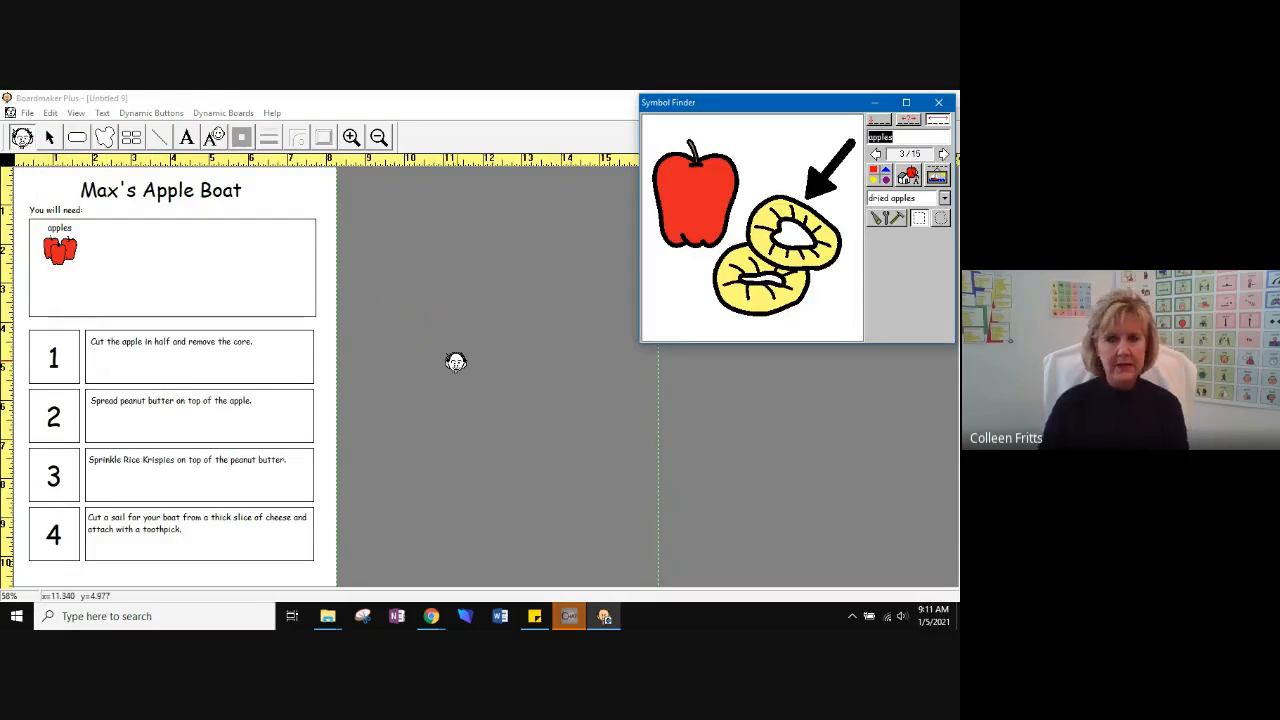
pyautogui.write('pl')
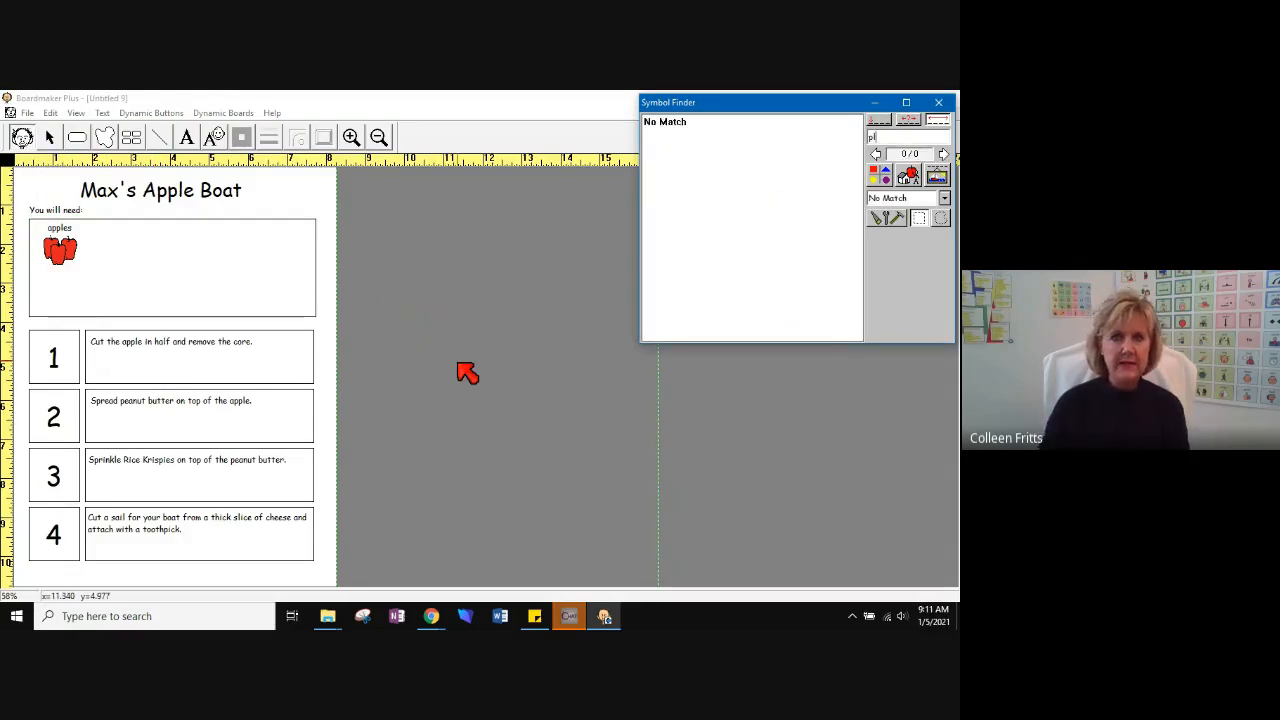
pyautogui.write('ate')
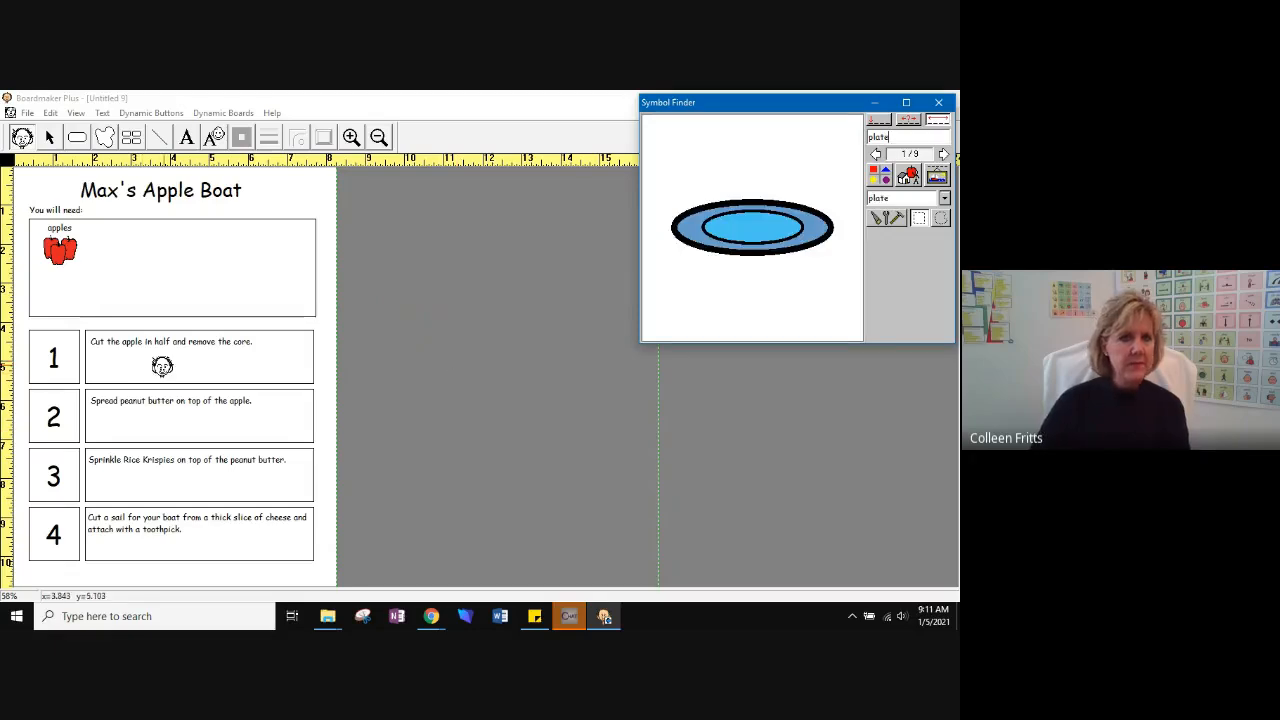
pyautogui.click(160, 366)
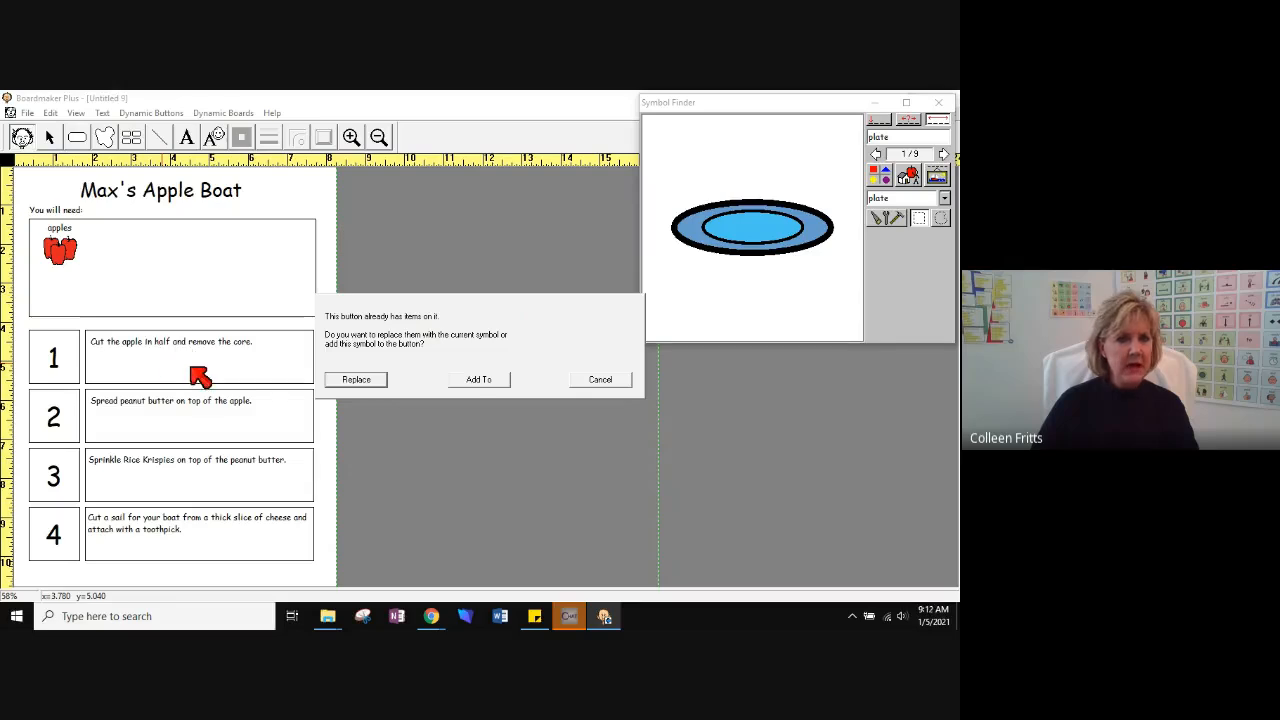
pyautogui.click(478, 380)
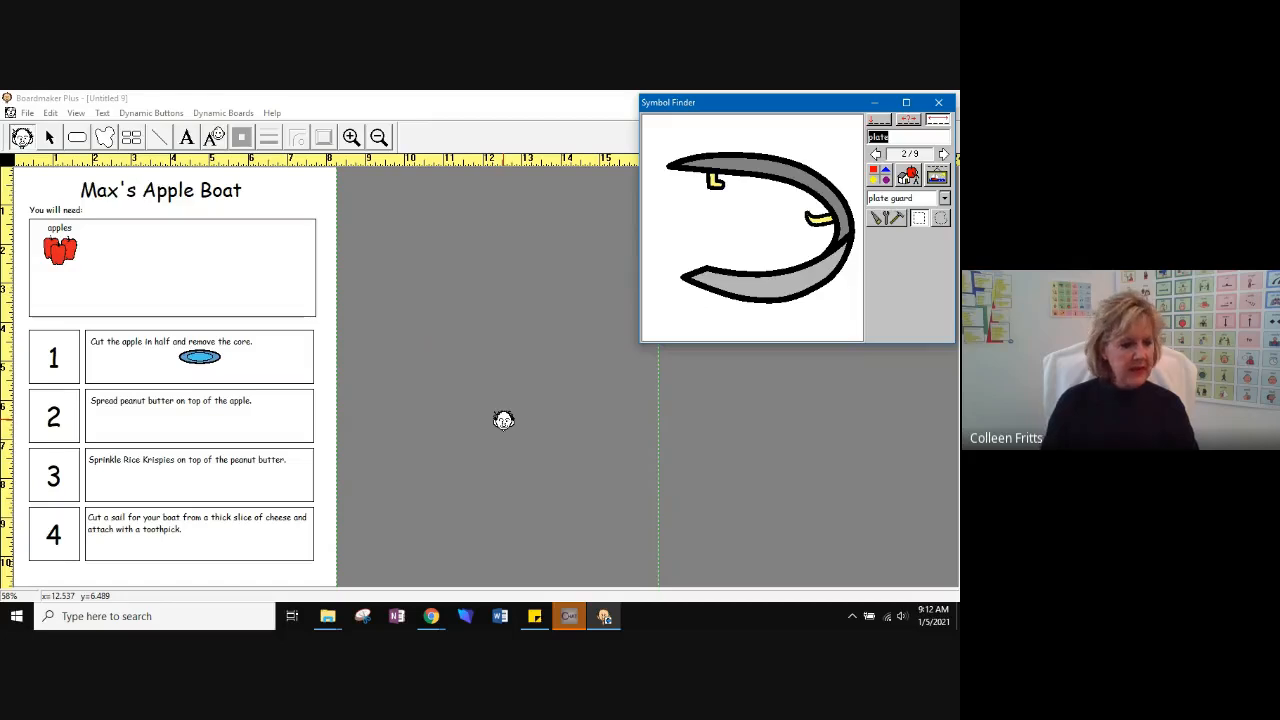
# Find the halved red "apple" symbol and add it to the instruction 1 button, keeping the existing items
pyautogui.write('ap')
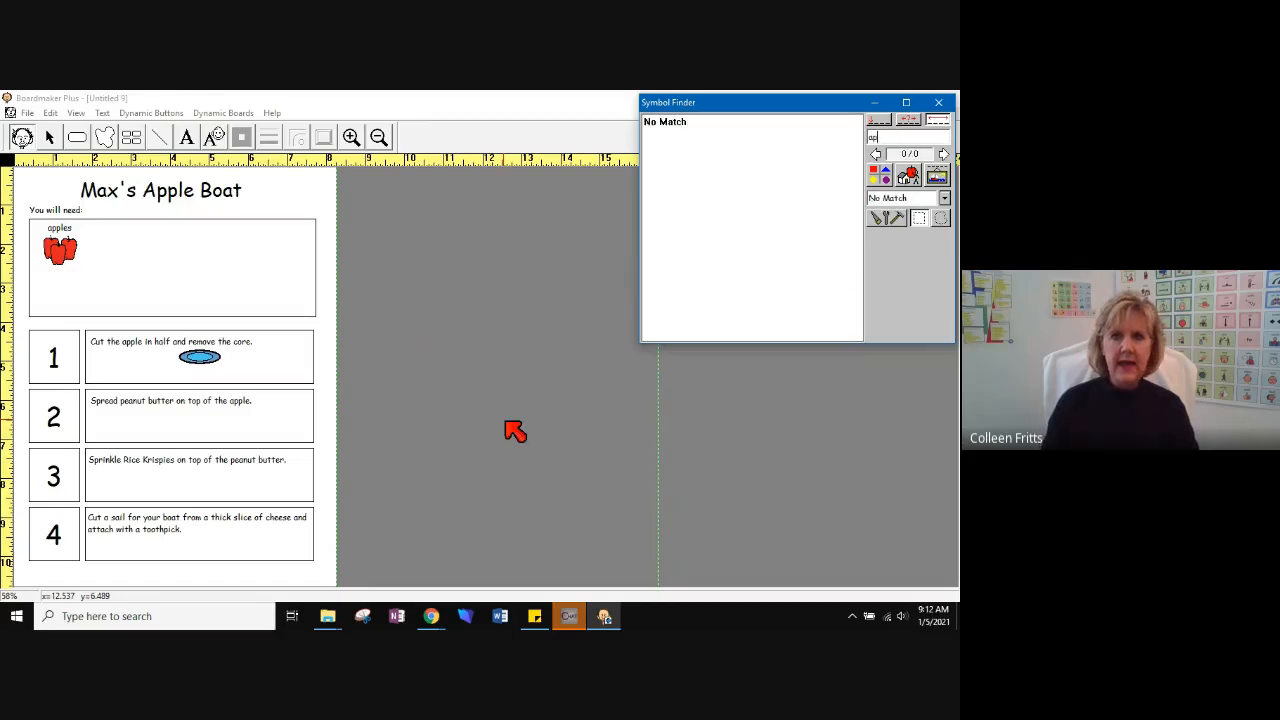
pyautogui.write('ple')
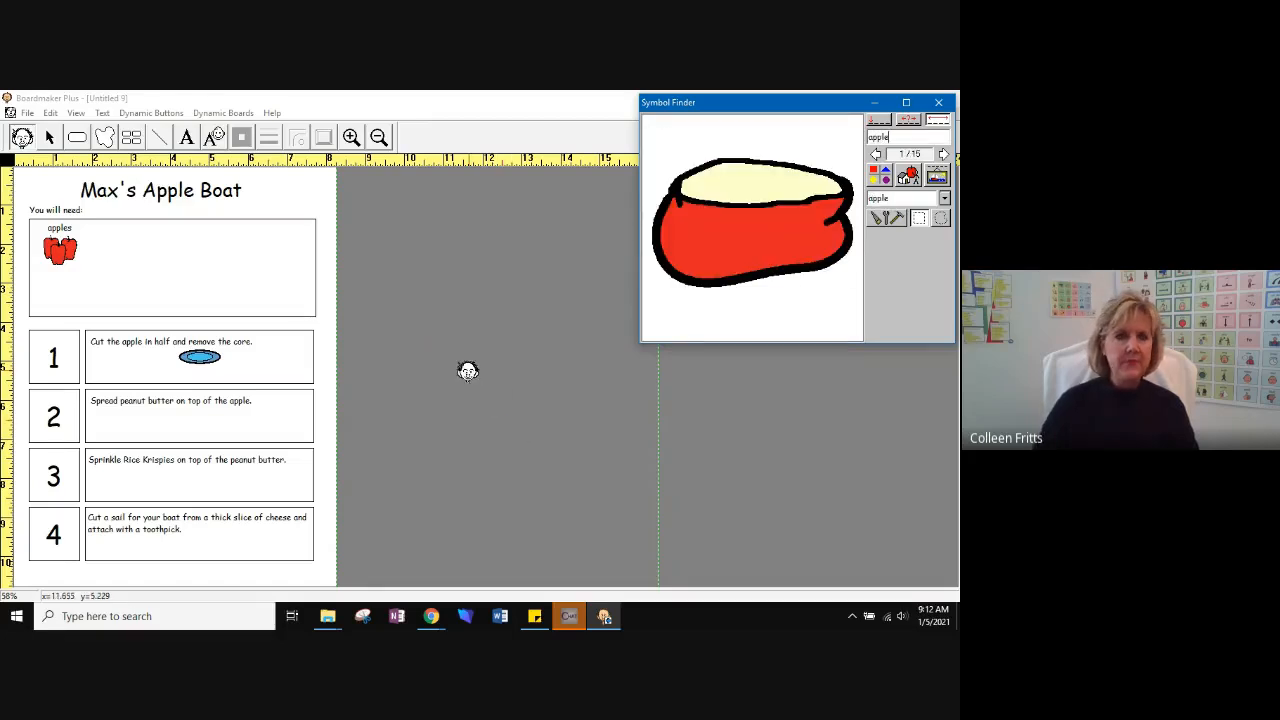
pyautogui.click(744, 247)
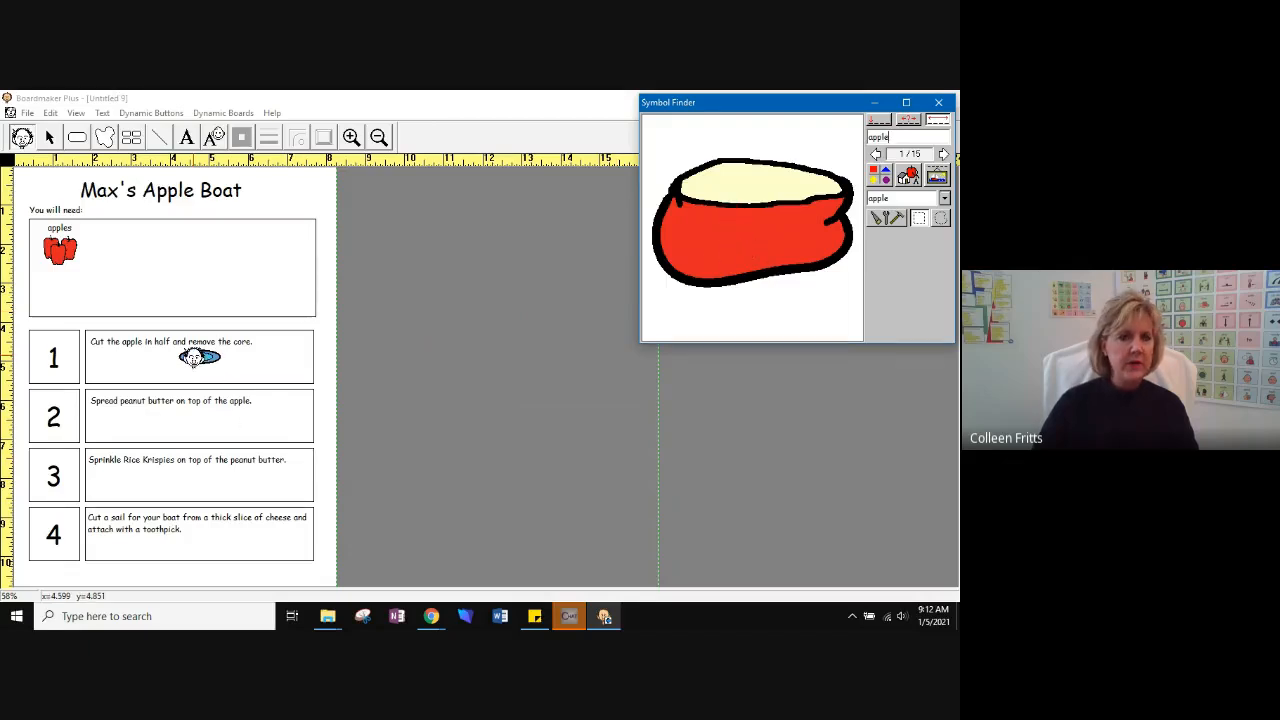
pyautogui.click(200, 365)
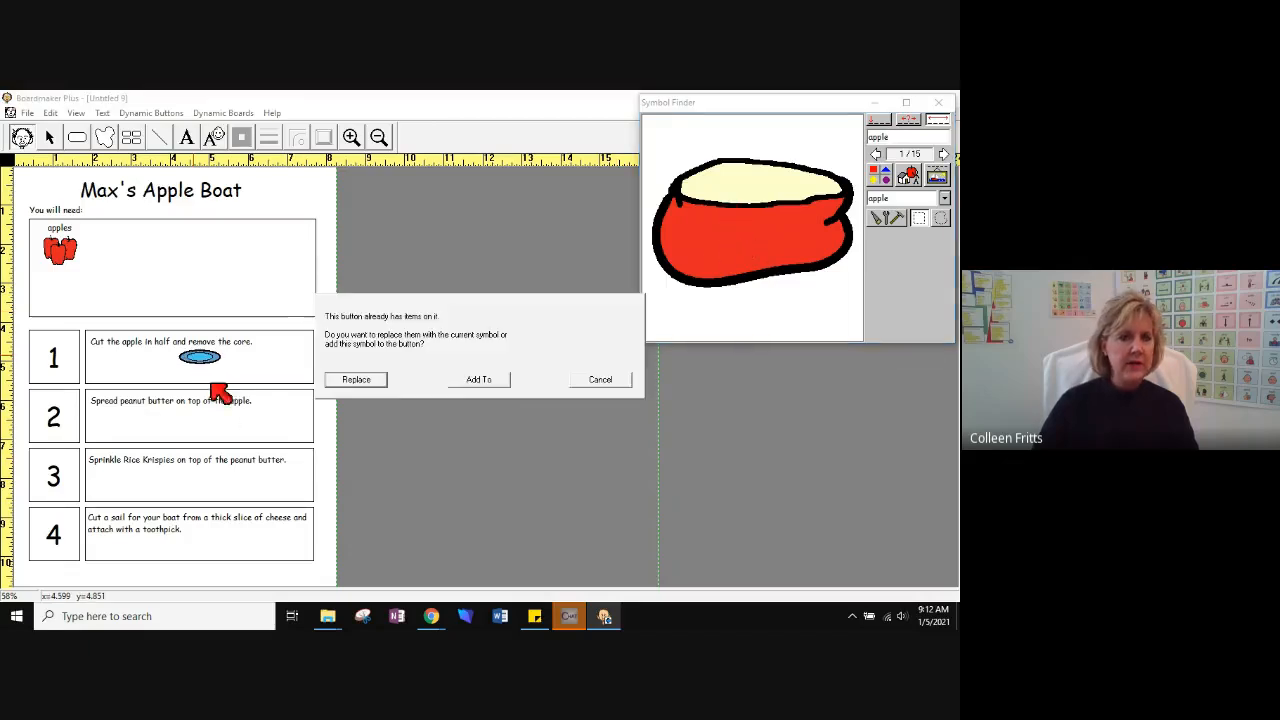
pyautogui.click(481, 380)
# Find the black-handled "knife" symbol, add it to the instruction 1 button's existing items and close the symbol search
pyautogui.write('knife')
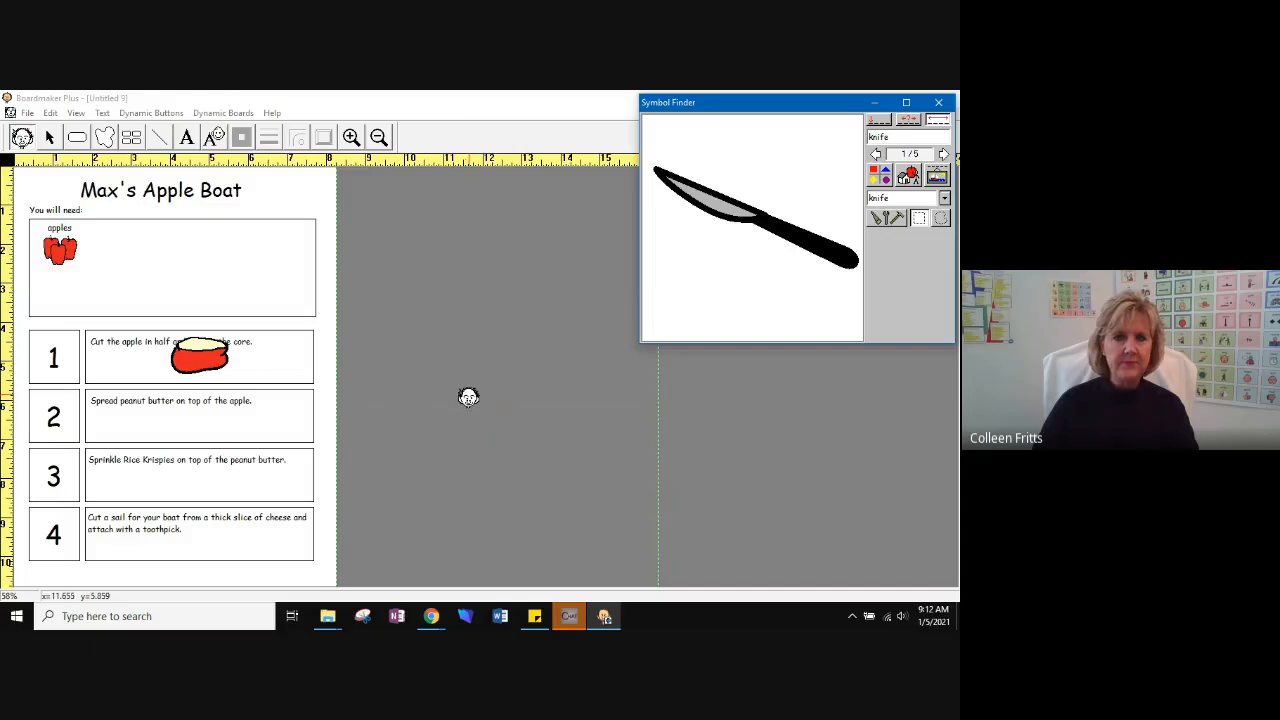
pyautogui.click(232, 362)
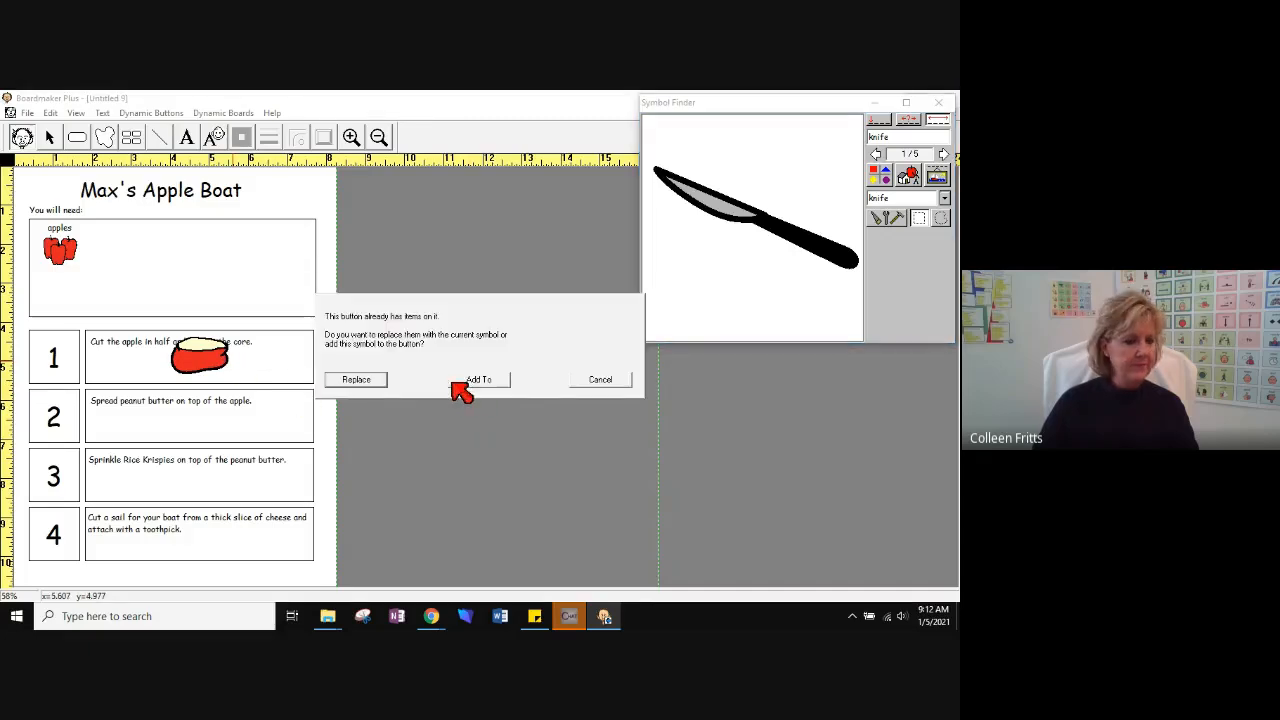
pyautogui.click(478, 380)
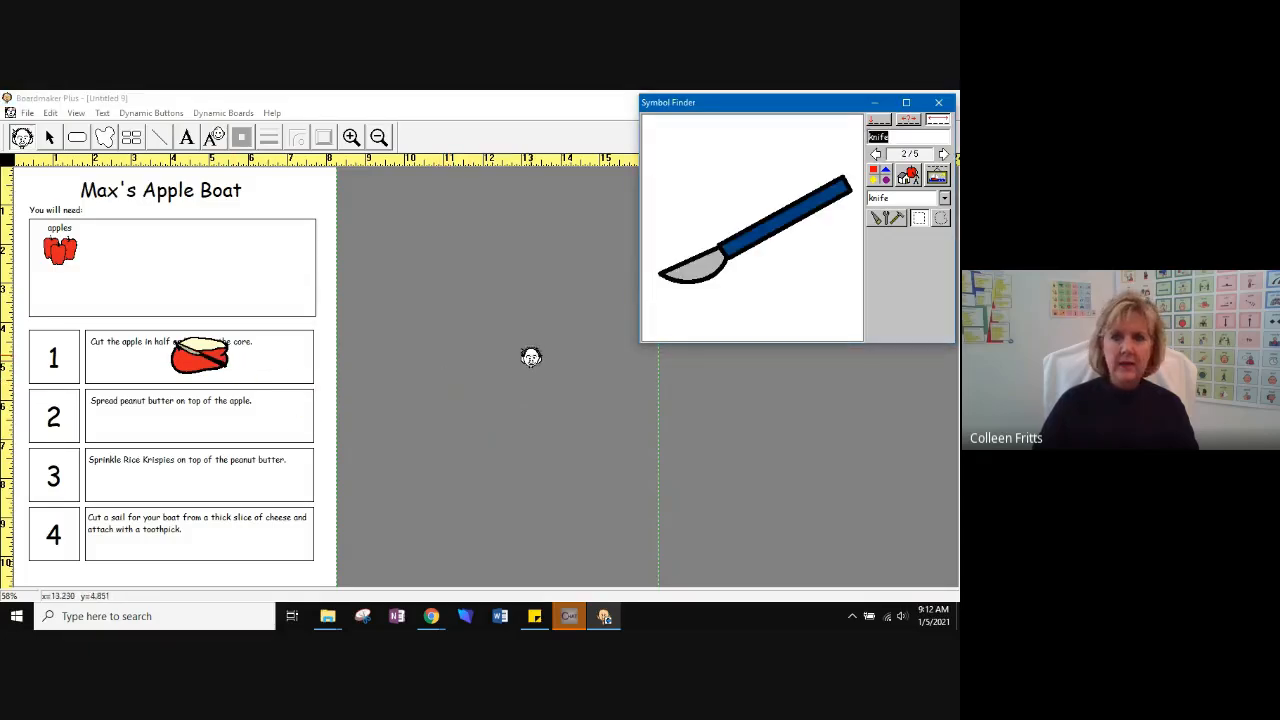
pyautogui.click(940, 103)
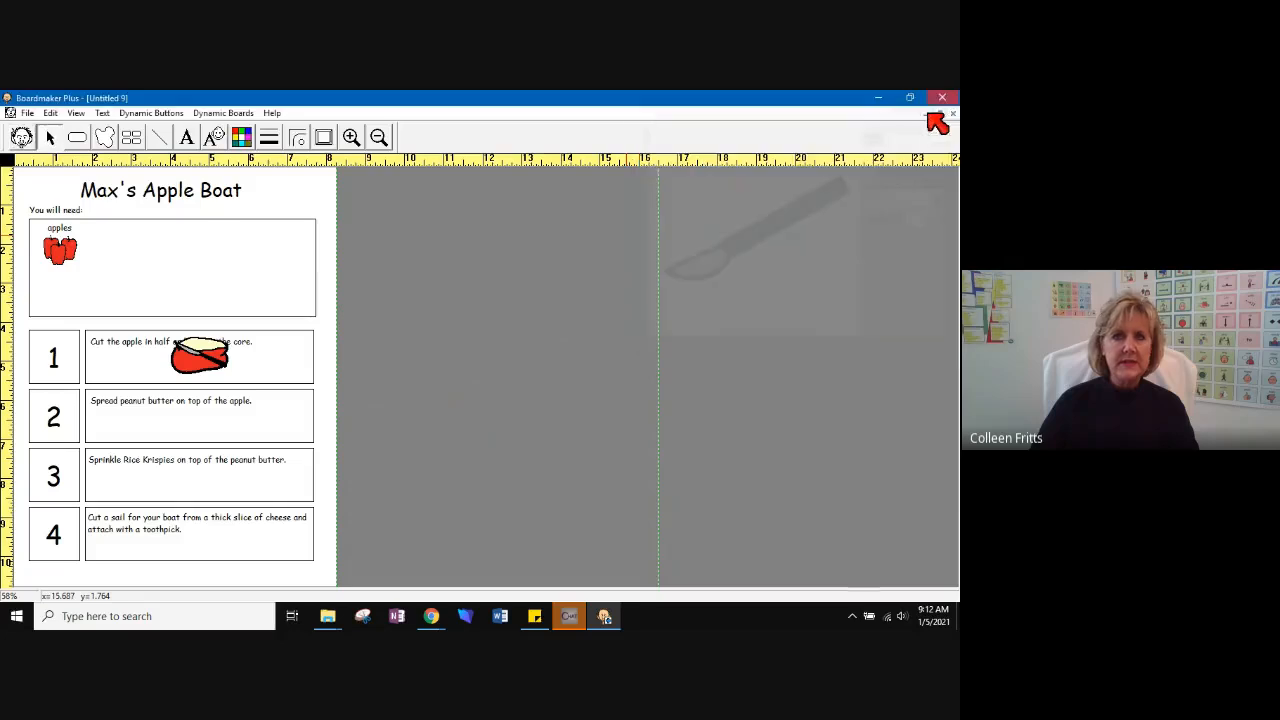
# Shrink the knife in the instruction 1 button to about 1 inch wide and move it off the apple, just to its right
pyautogui.click(77, 114)
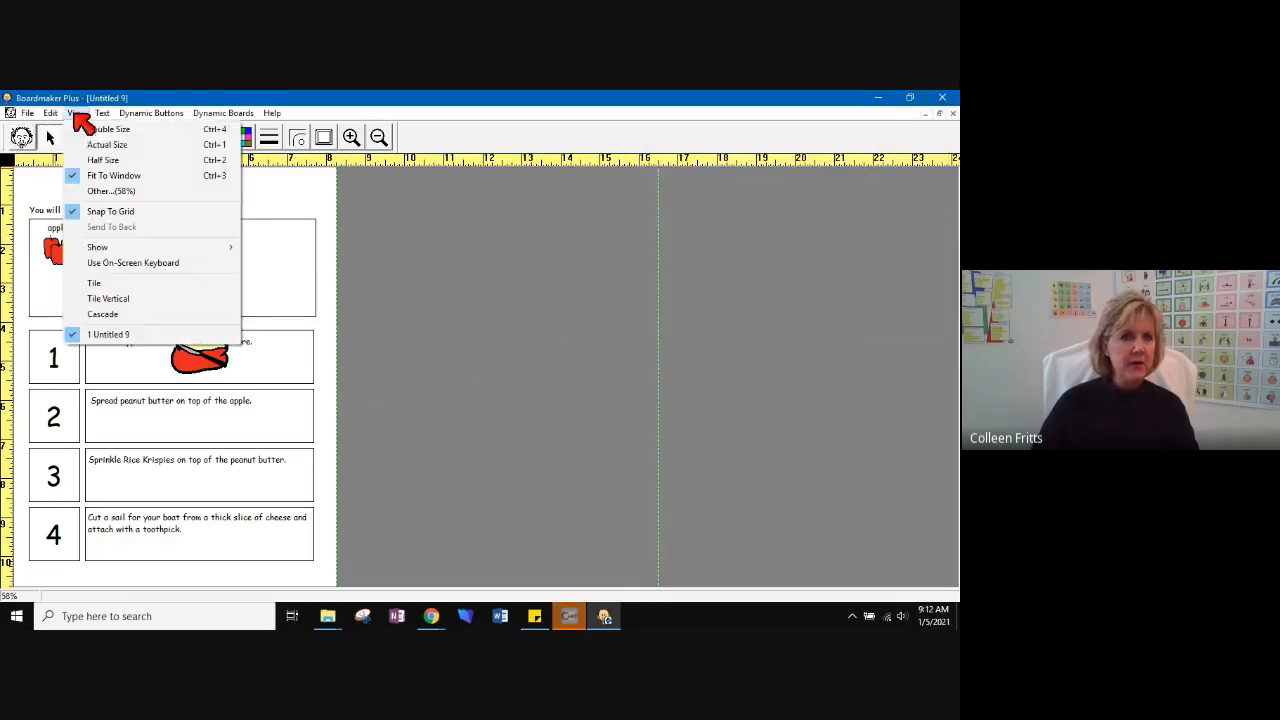
pyautogui.click(86, 143)
pyautogui.scroll(-10, 400, 425)
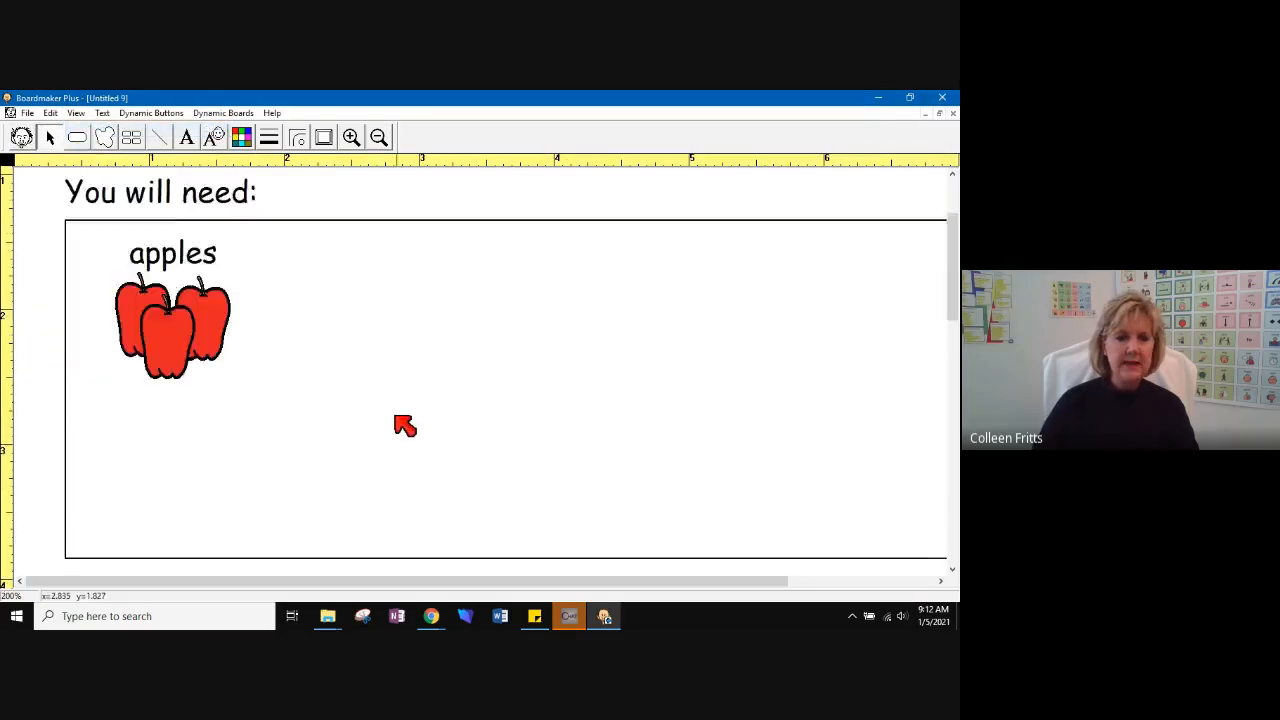
pyautogui.scroll(-1, 400, 425)
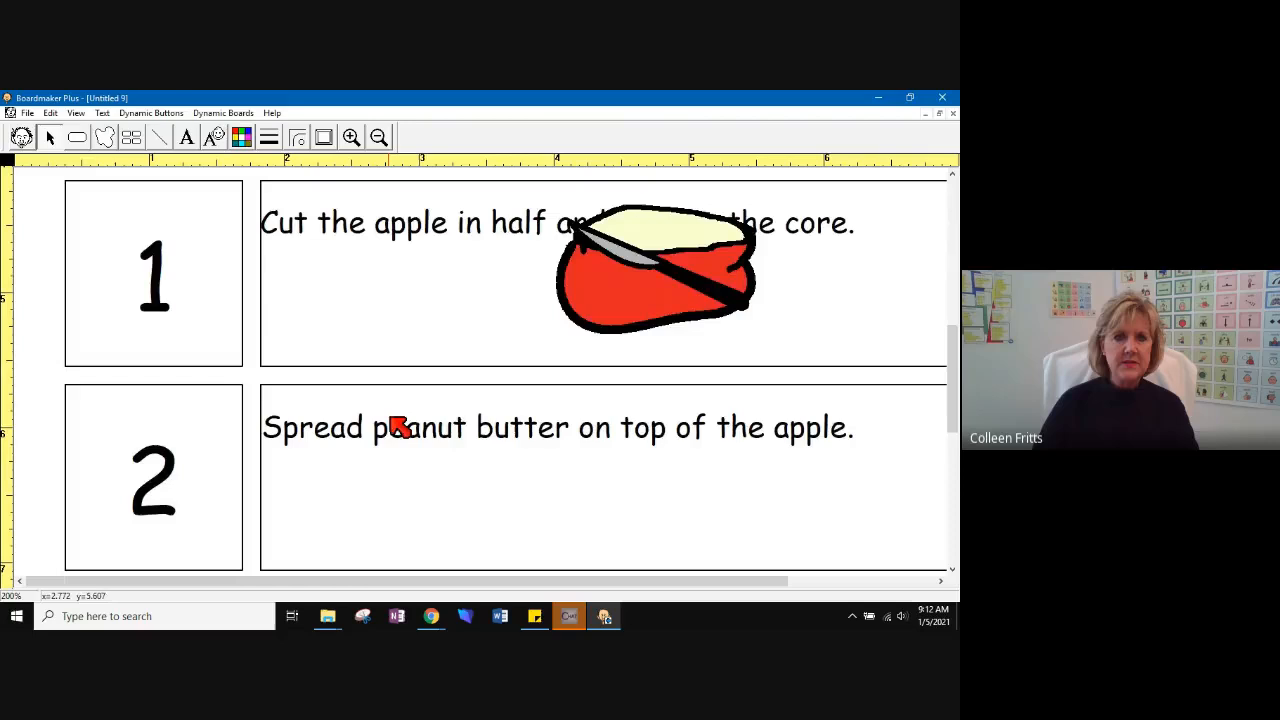
pyautogui.click(614, 309)
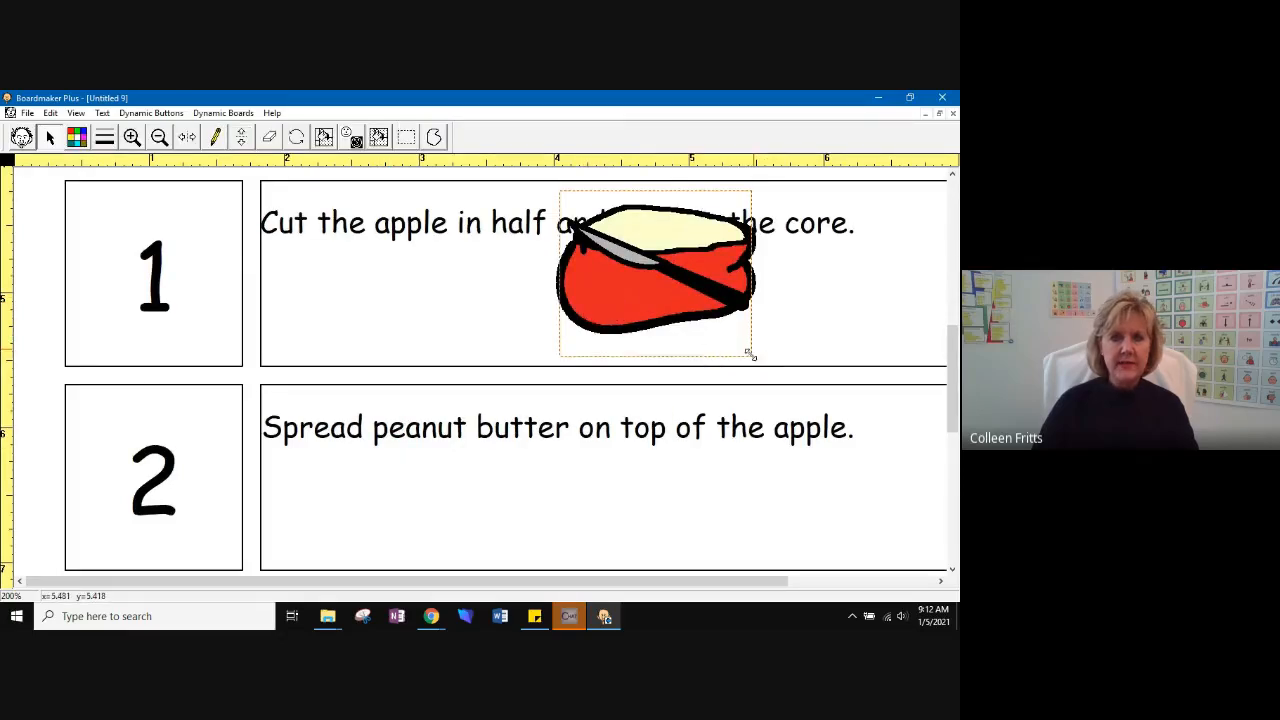
pyautogui.moveTo(748, 353); pyautogui.dragTo(866, 331)
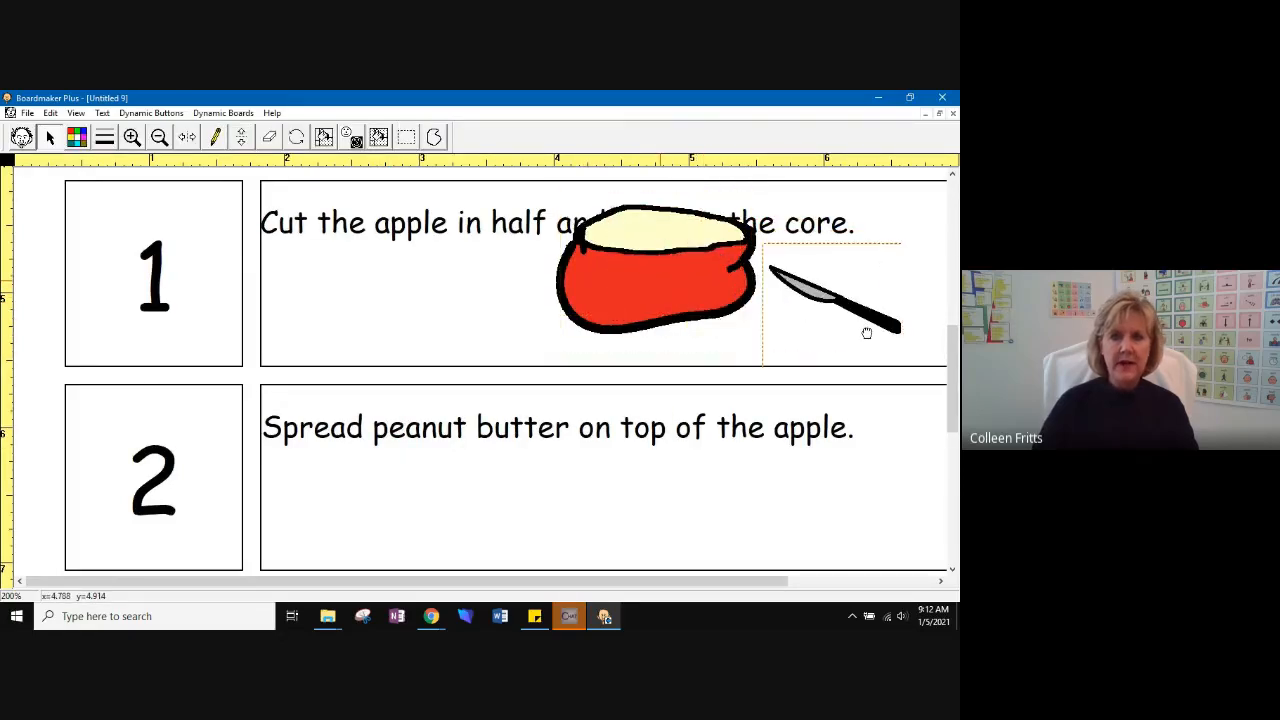
# Resize the halved apple symbol in the instruction 1 button
pyautogui.click(671, 291)
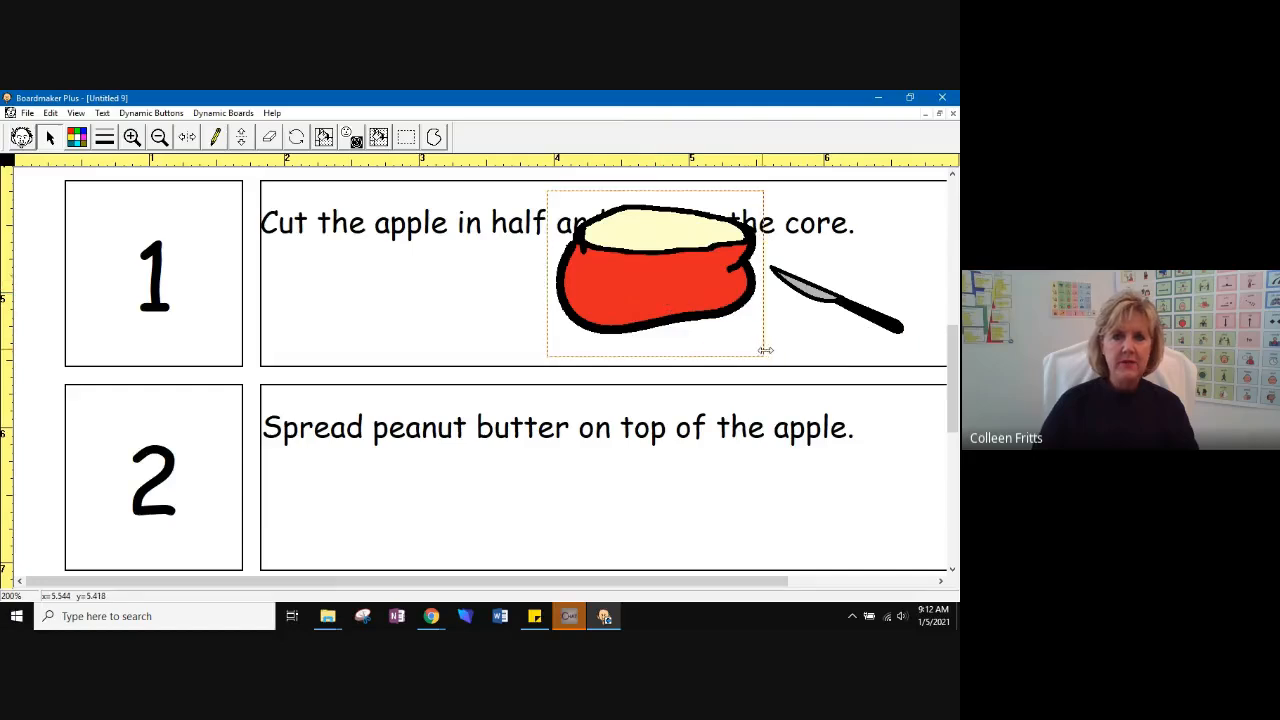